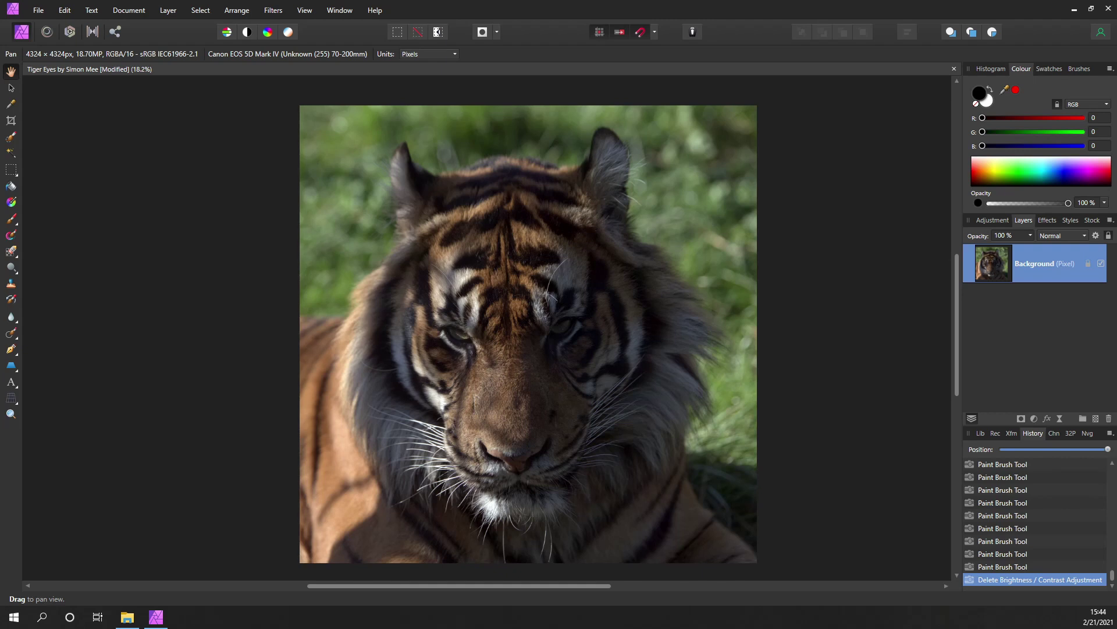
drag(579, 341, 577, 340)
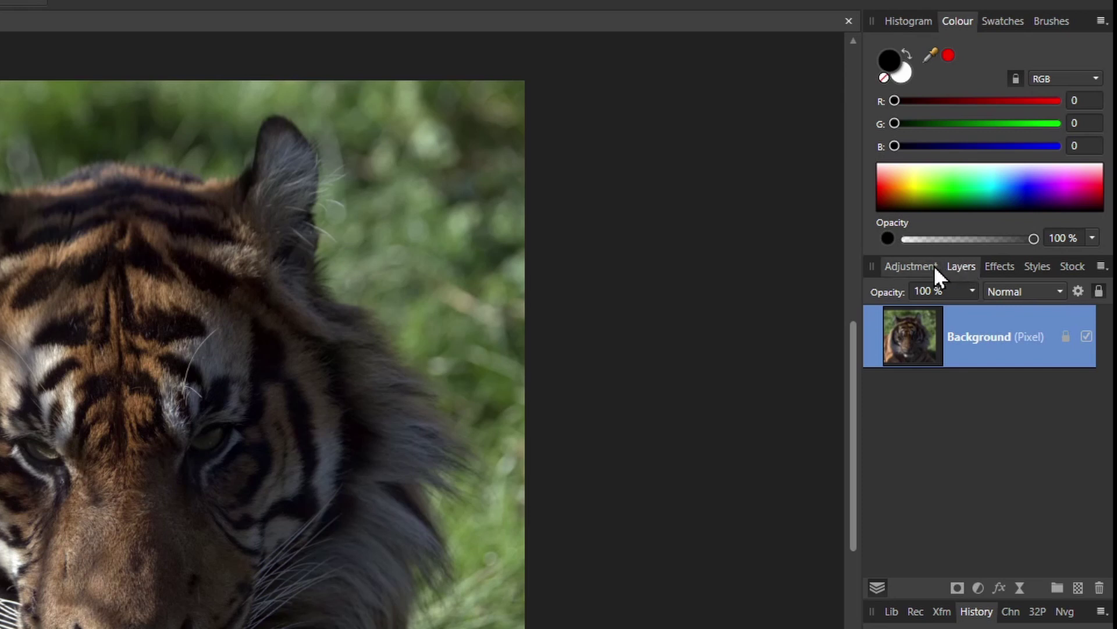
click(920, 269)
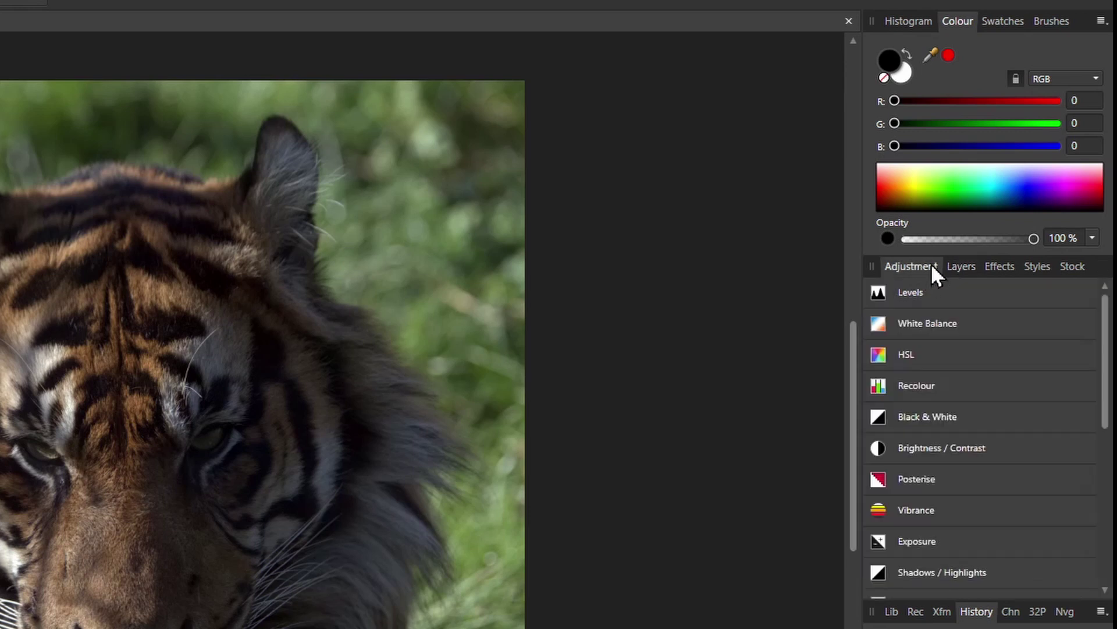
click(957, 267)
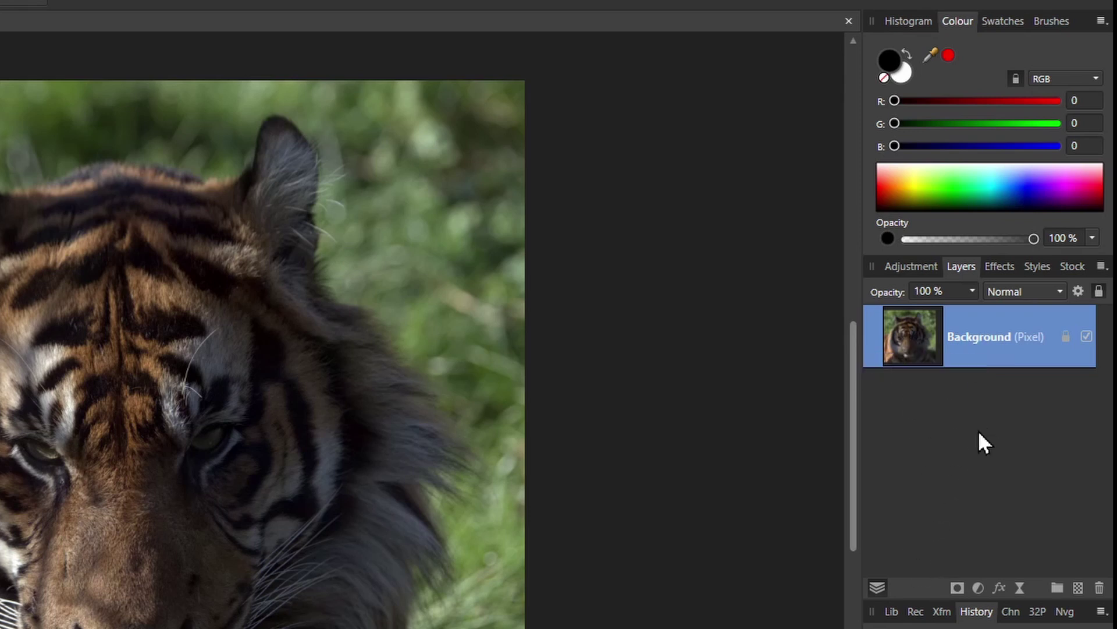
click(979, 586)
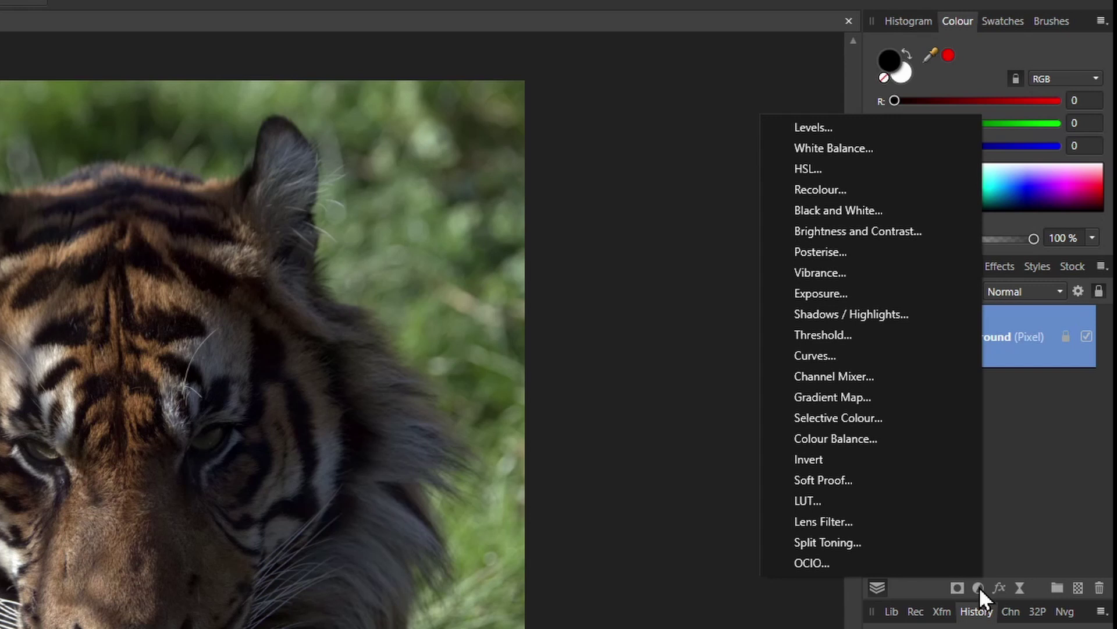
click(1020, 474)
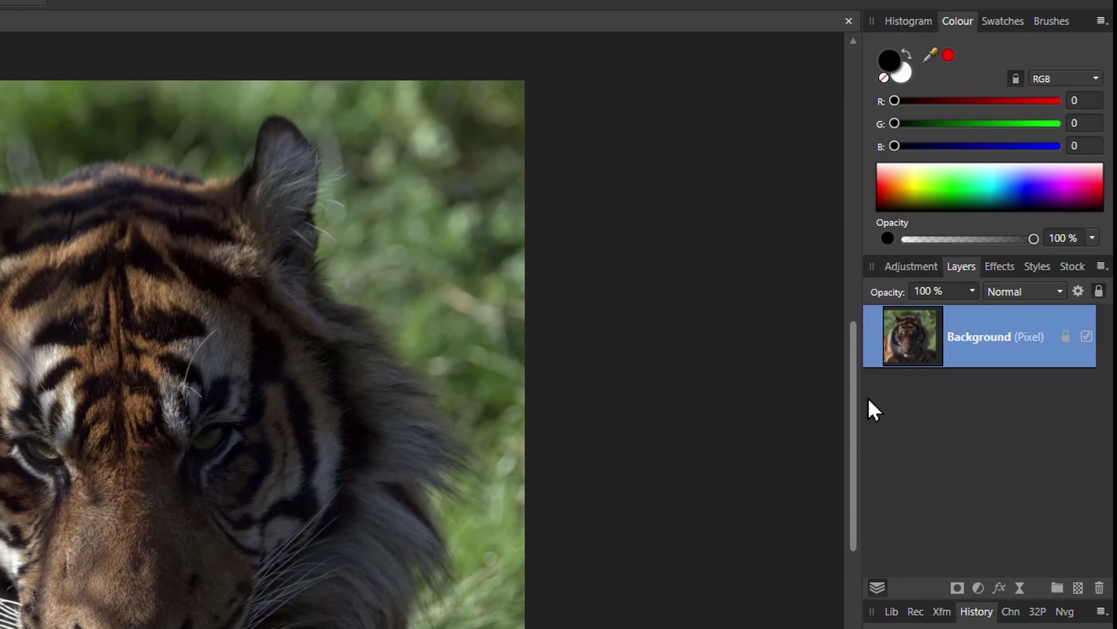
Step: Add a Brightness / Contrast adjustment layer above the Background layer and set its brightness to 64 %
click(979, 587)
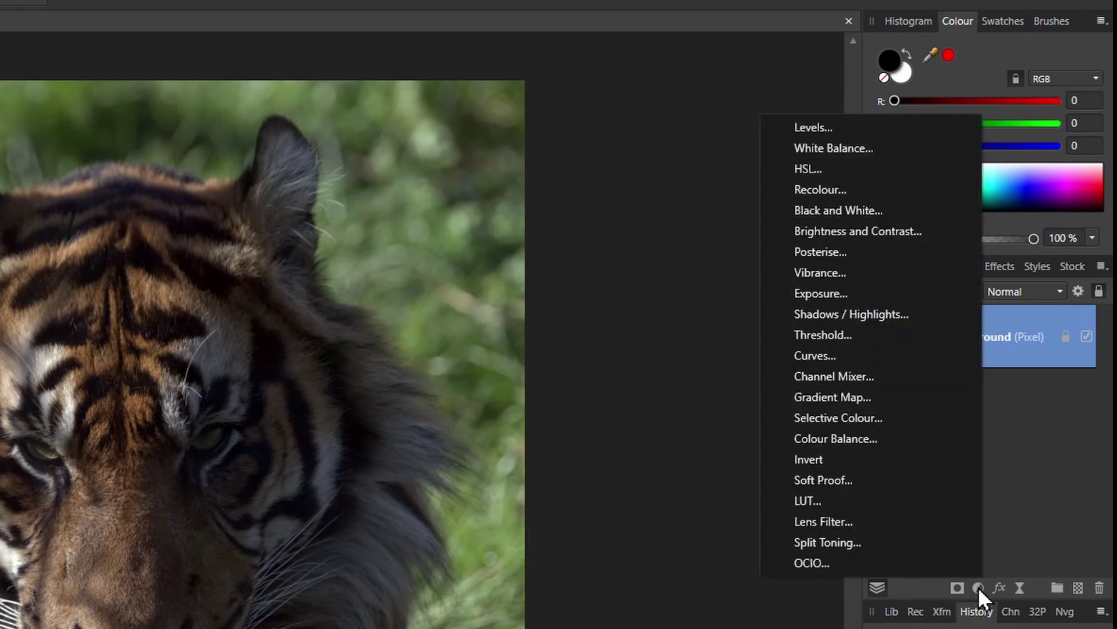
click(886, 231)
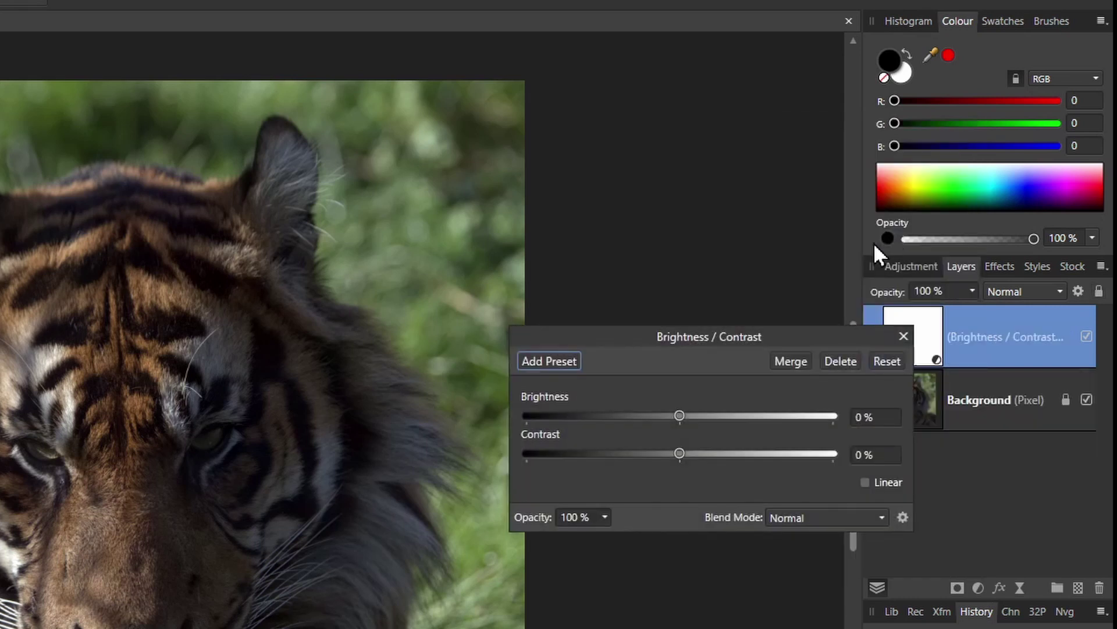
drag(659, 338, 556, 270)
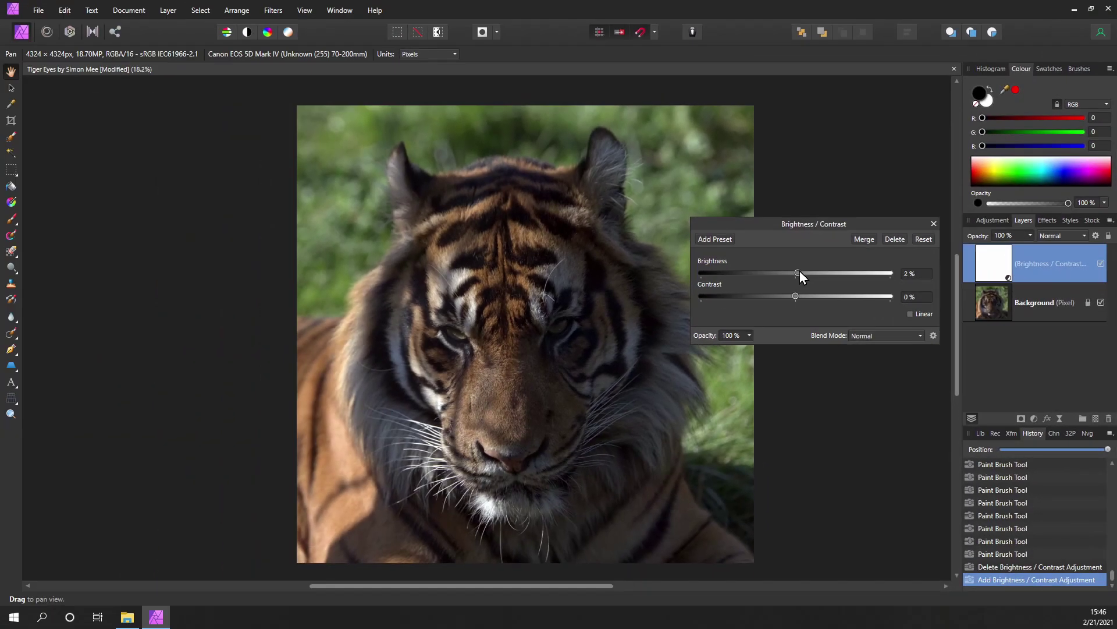
drag(800, 272, 857, 274)
drag(844, 224, 871, 150)
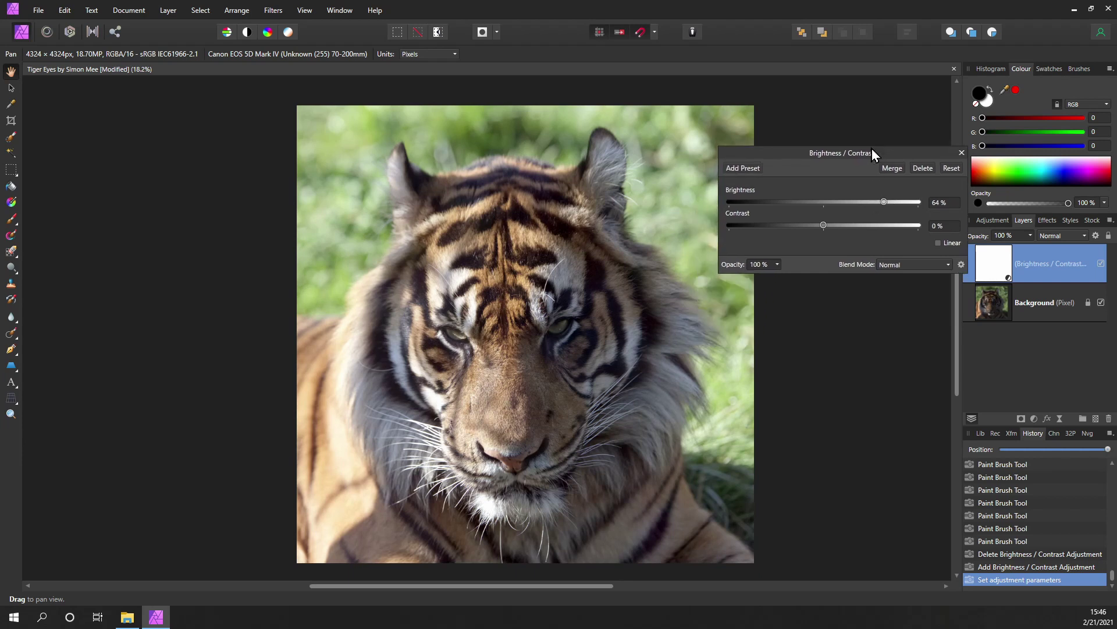
Step: Set the adjustment's contrast to 30 % and its brightness to 75 %, and close the adjustment settings
scroll(610, 334, up, 1)
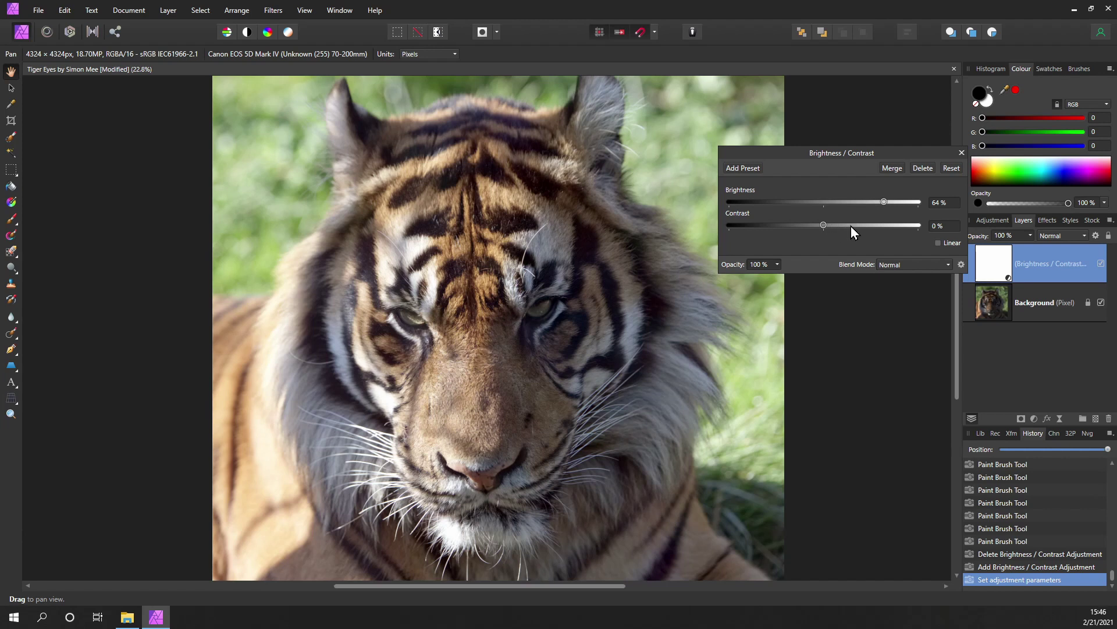
drag(831, 228, 837, 229)
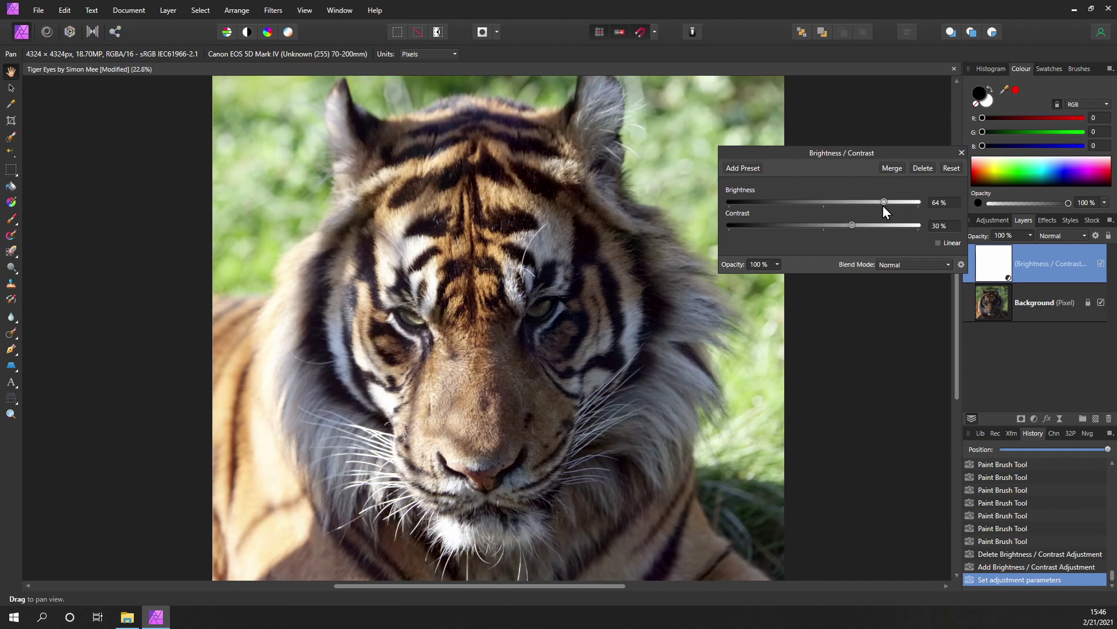
drag(889, 200, 895, 201)
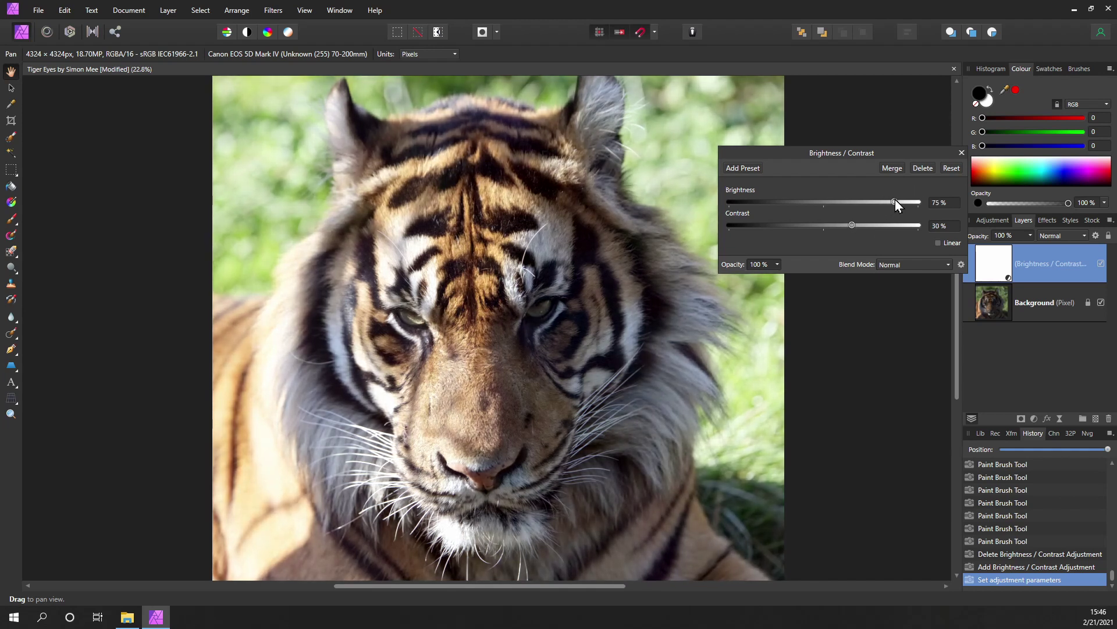
drag(844, 155, 830, 231)
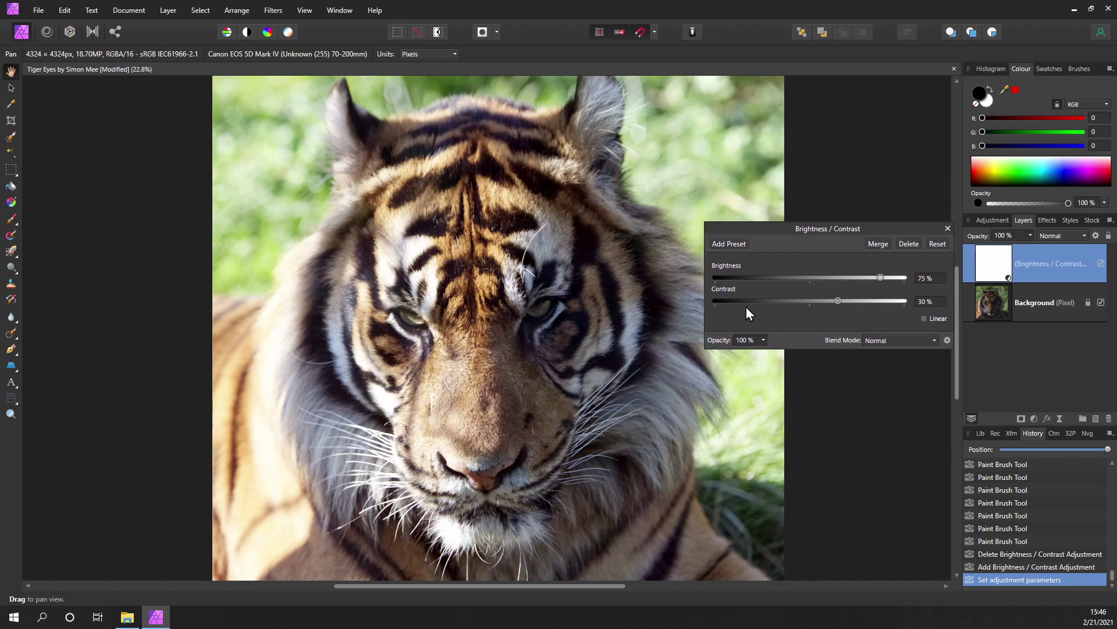
drag(449, 433, 453, 423)
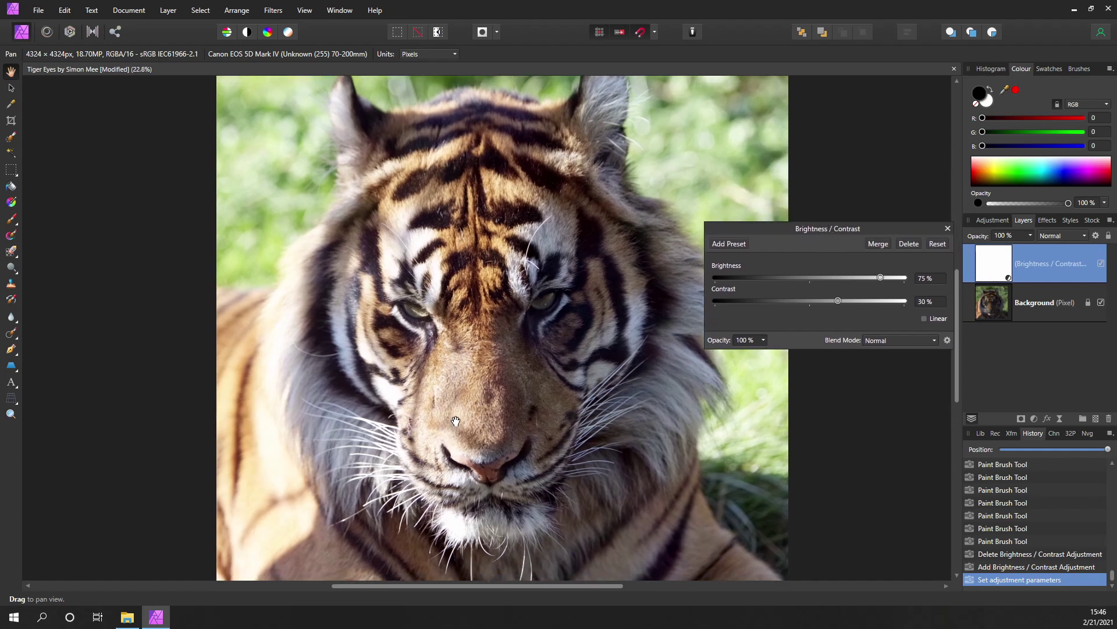
drag(481, 265, 482, 338)
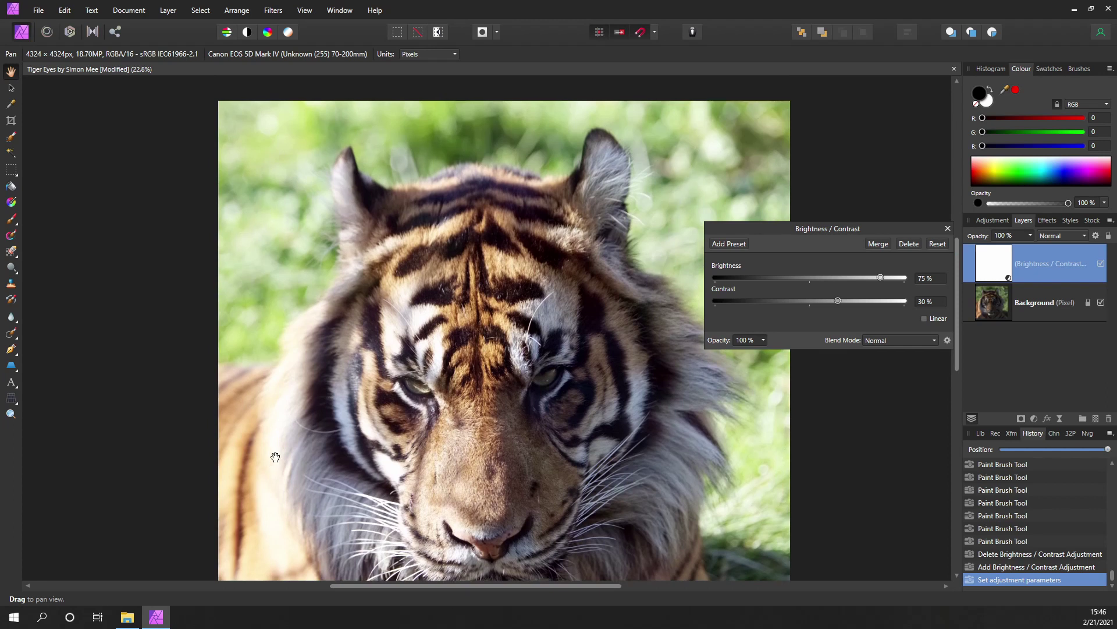
drag(274, 456, 320, 314)
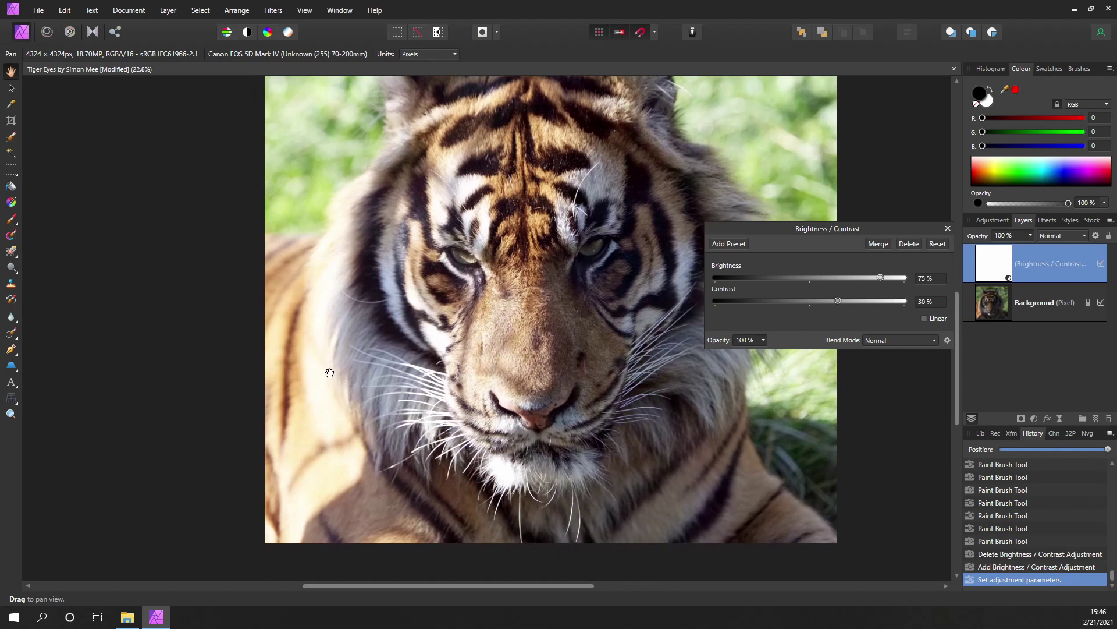
click(947, 228)
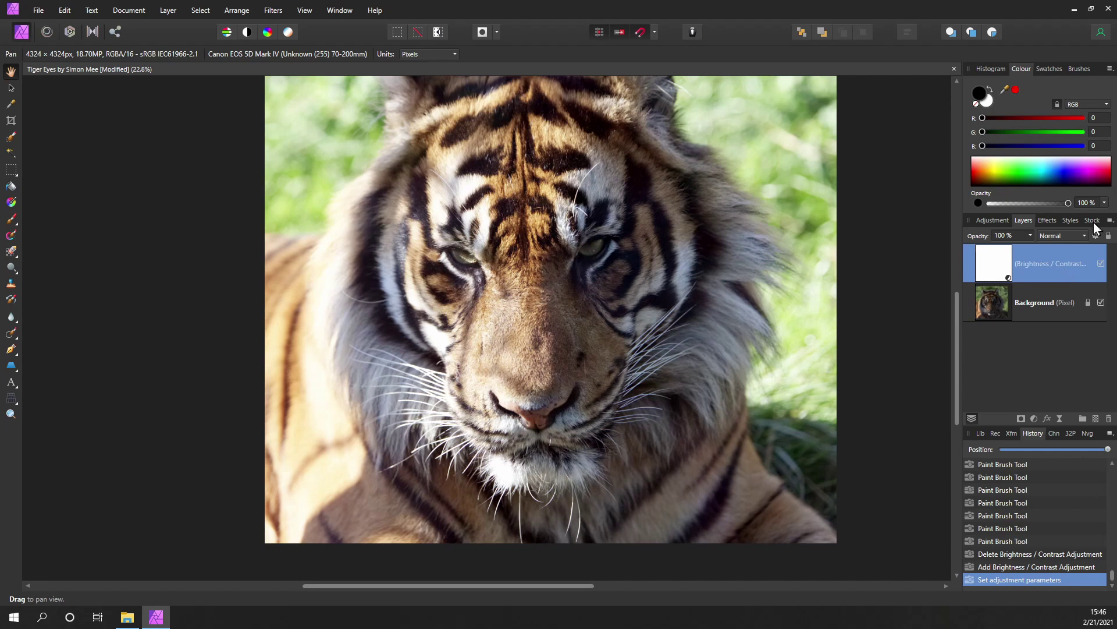
Step: Hide and show the Brightness / Contrast adjustment layer to compare the photo before and after
click(1101, 265)
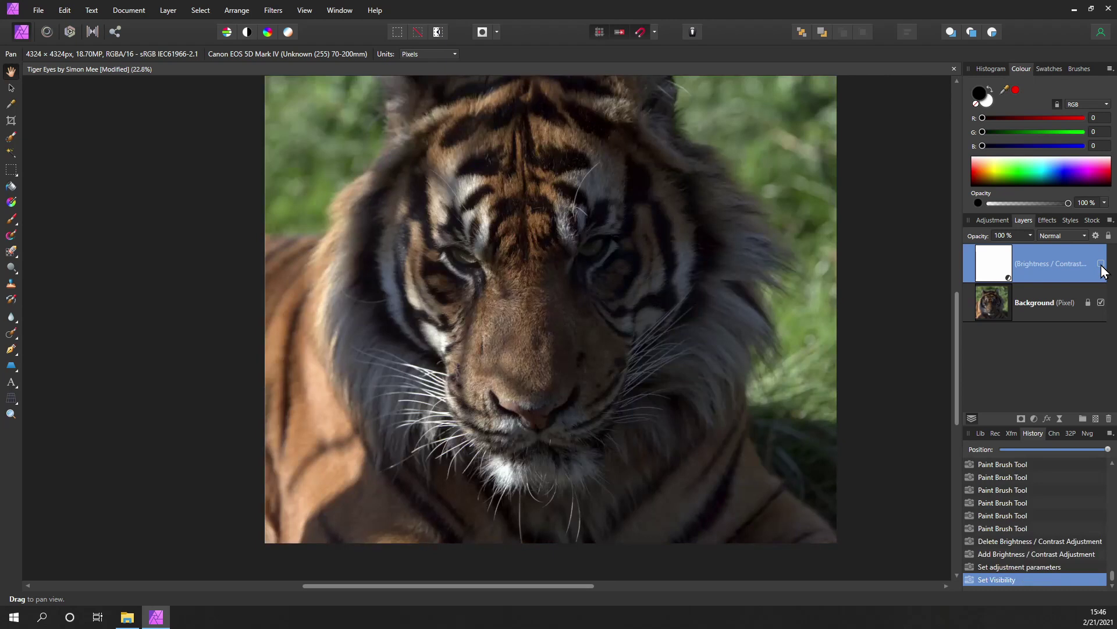
click(1101, 265)
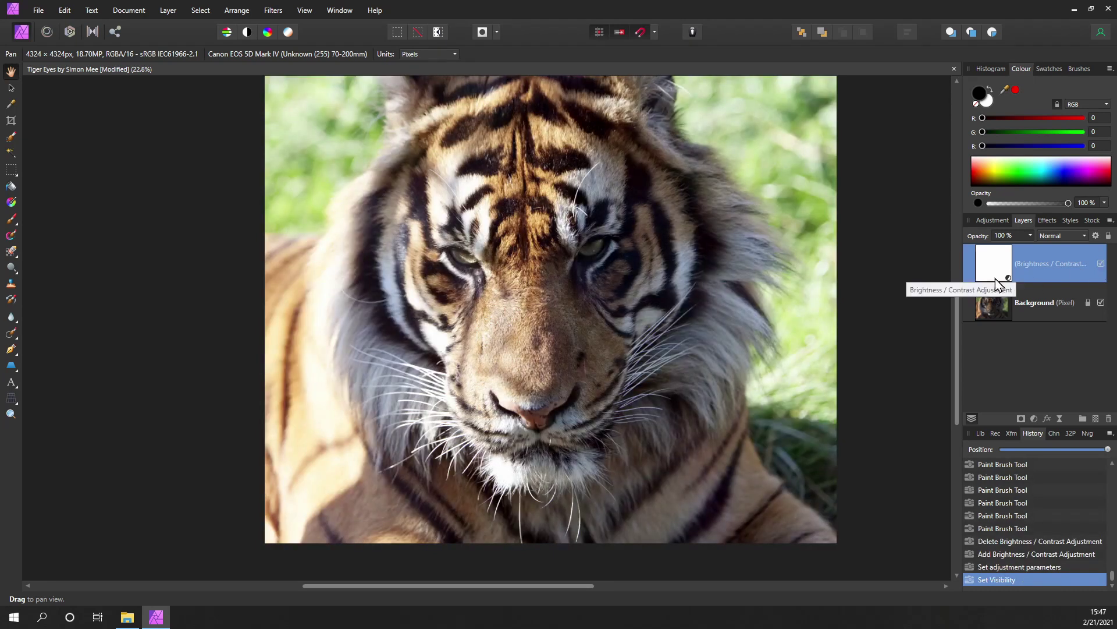
scroll(656, 334, down, 1)
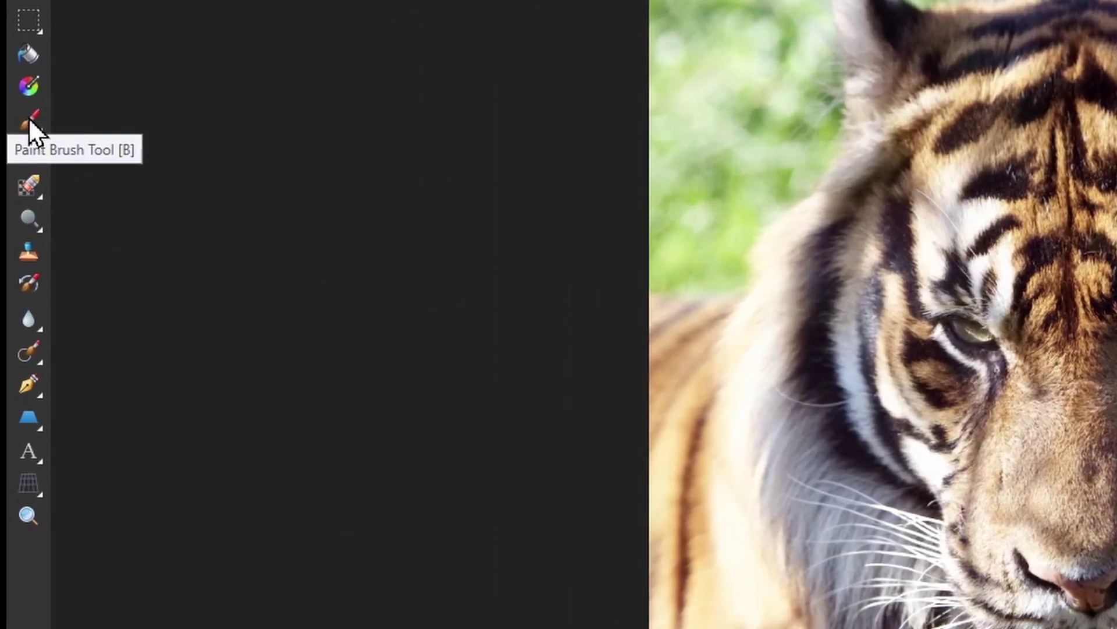
Step: Activate the Paint Brush Tool for painting on the adjustment layer's mask
click(29, 120)
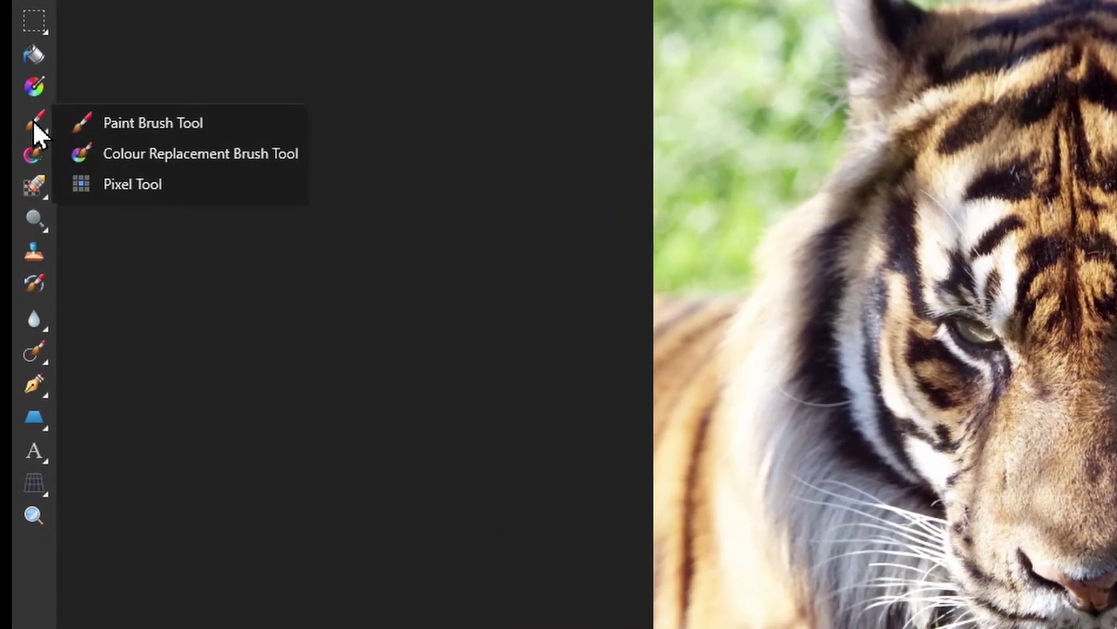
click(180, 122)
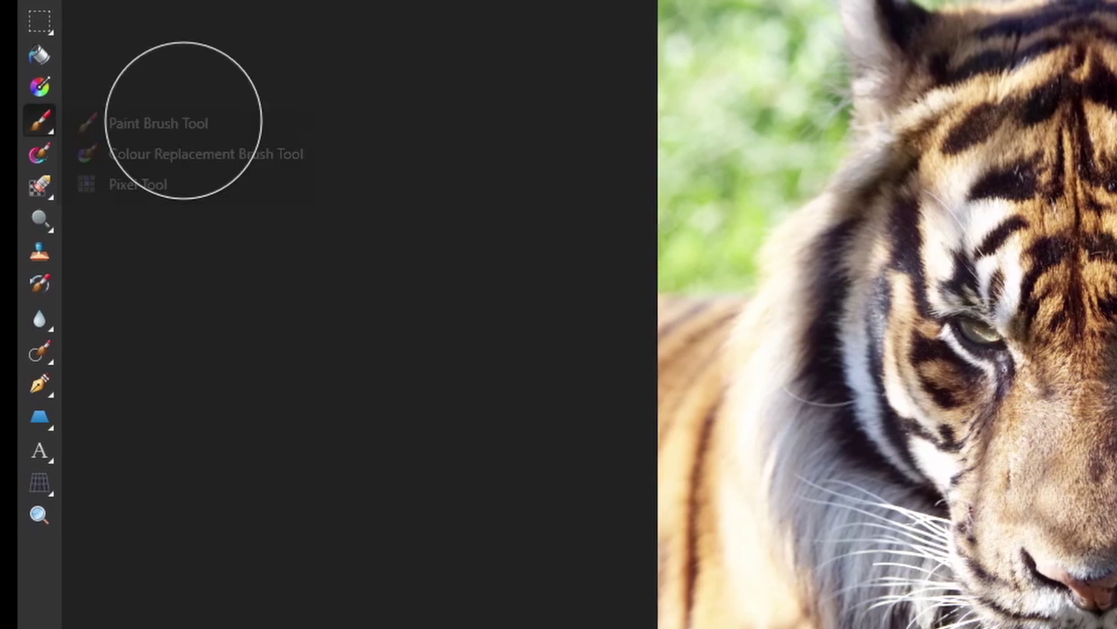
click(47, 119)
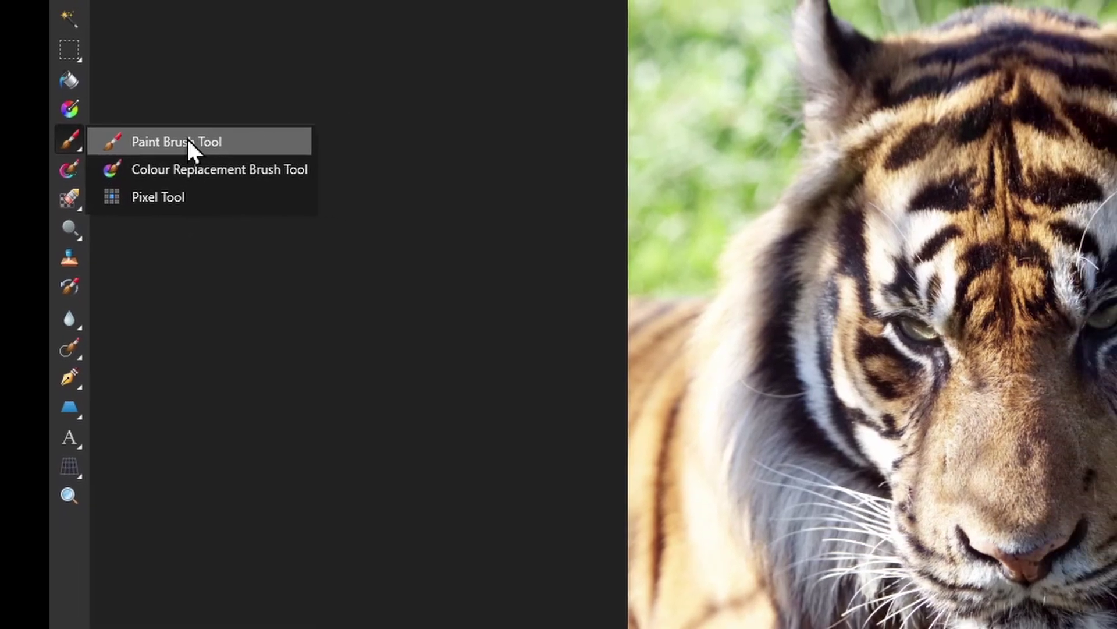
click(186, 126)
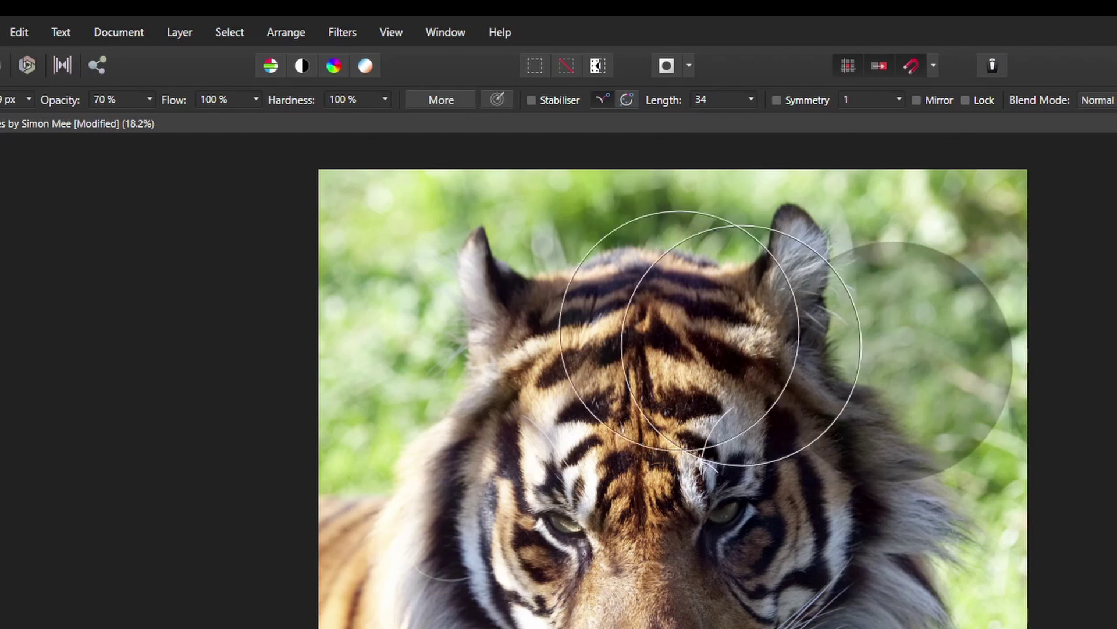
Step: Try brush hardness values of 10 % and 100 %
drag(308, 101, 305, 100)
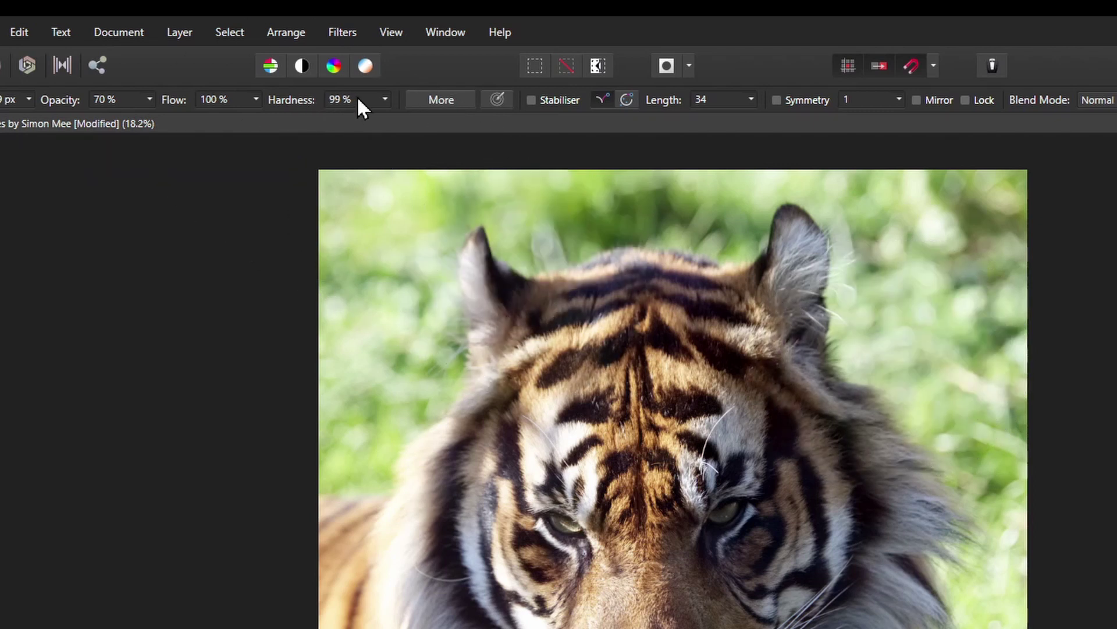
click(348, 100)
click(384, 100)
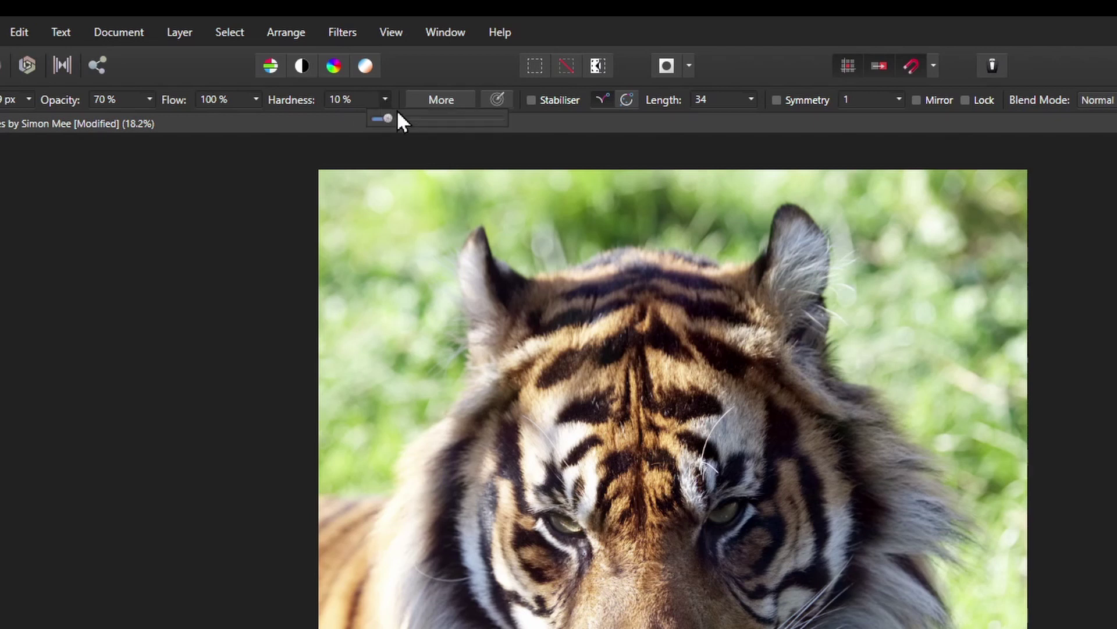
drag(388, 118, 505, 124)
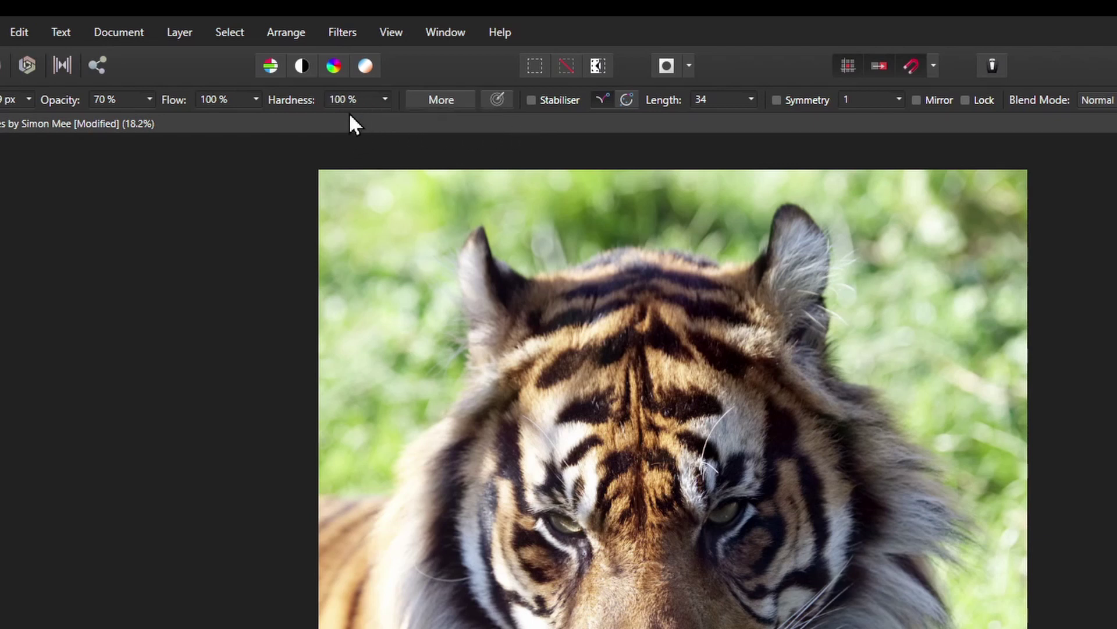
Step: Mask the brightening from the grass beside the tiger's right-hand ear using a black brush at 0 % hardness and 100 % opacity
drag(291, 99, 309, 114)
drag(405, 119, 482, 123)
drag(309, 102, 45, 107)
drag(97, 96, 184, 94)
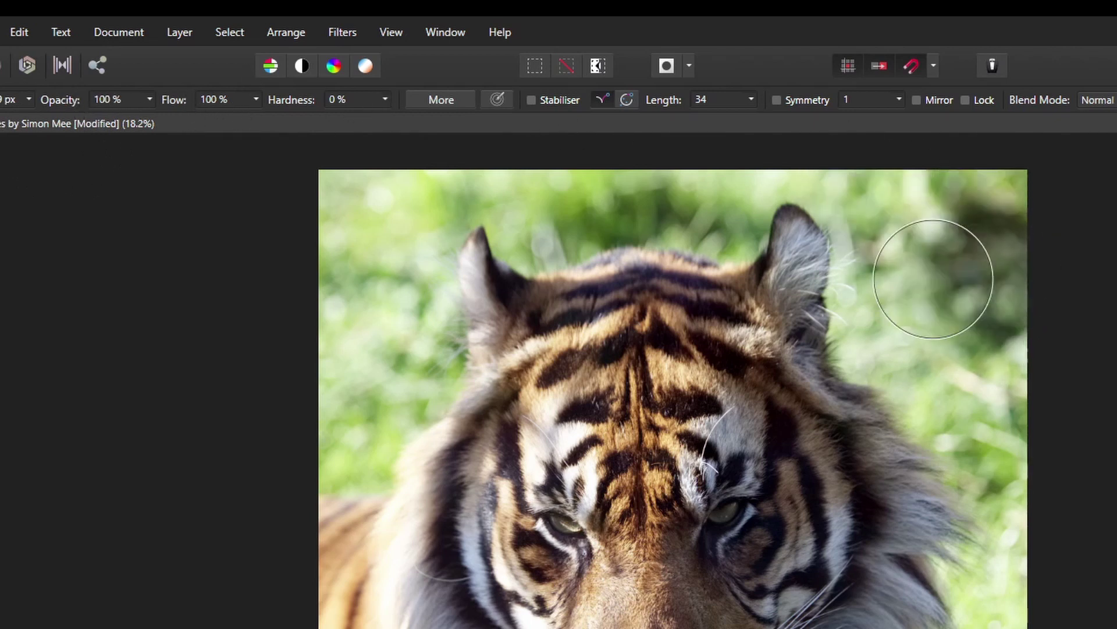
mouse_move(1032, 231)
mouse_down()
mouse_move(970, 231)
mouse_move(960, 255)
mouse_move(989, 319)
mouse_move(1027, 320)
mouse_move(1003, 196)
mouse_move(902, 206)
mouse_move(942, 288)
mouse_move(1042, 366)
mouse_move(1065, 369)
mouse_move(1072, 241)
mouse_move(948, 218)
mouse_move(964, 319)
mouse_move(991, 354)
mouse_move(1055, 387)
mouse_move(1045, 310)
mouse_move(970, 249)
mouse_move(905, 249)
mouse_move(889, 286)
mouse_move(895, 337)
mouse_move(923, 374)
mouse_move(1063, 480)
mouse_move(1037, 286)
mouse_move(975, 226)
mouse_move(946, 216)
mouse_move(945, 288)
mouse_move(1006, 442)
mouse_move(1031, 471)
mouse_up()
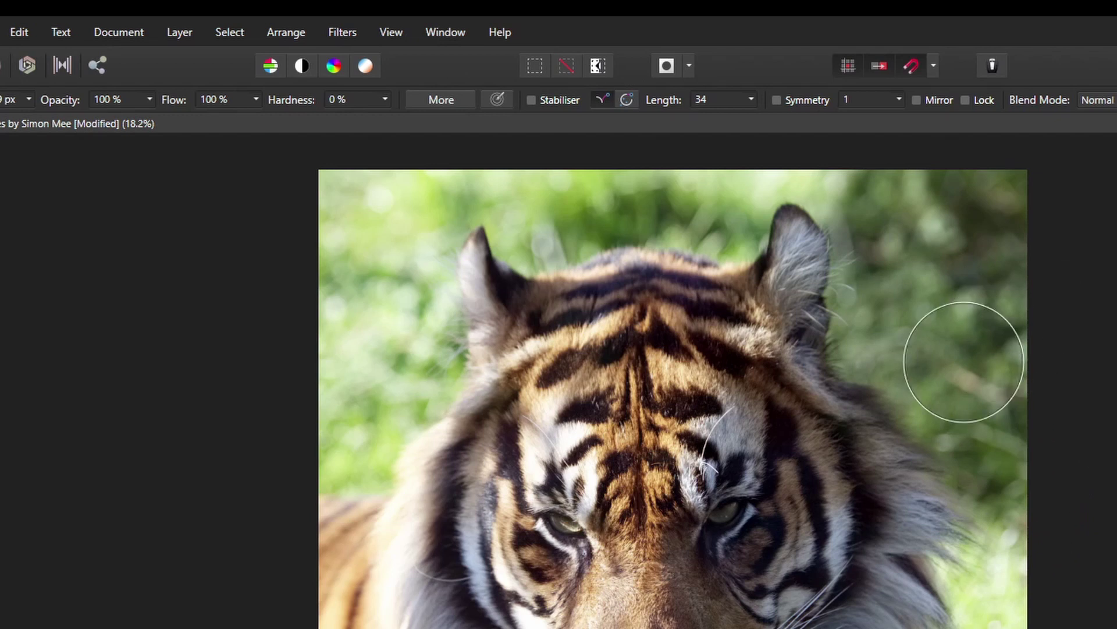
Step: Set the brush opacity to 59 %
drag(60, 102, 26, 102)
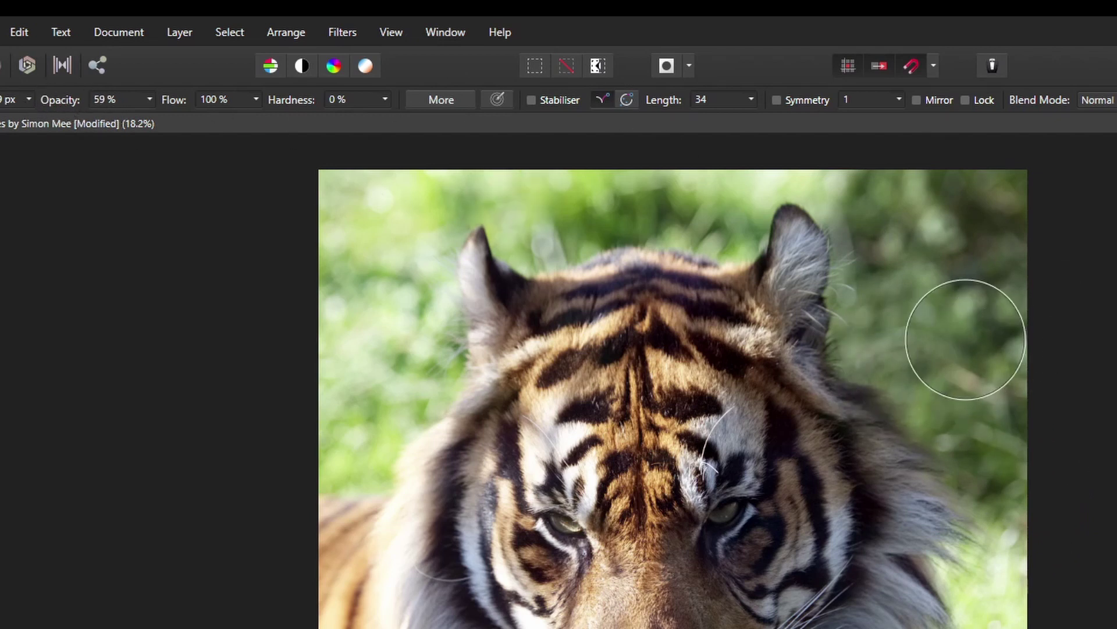
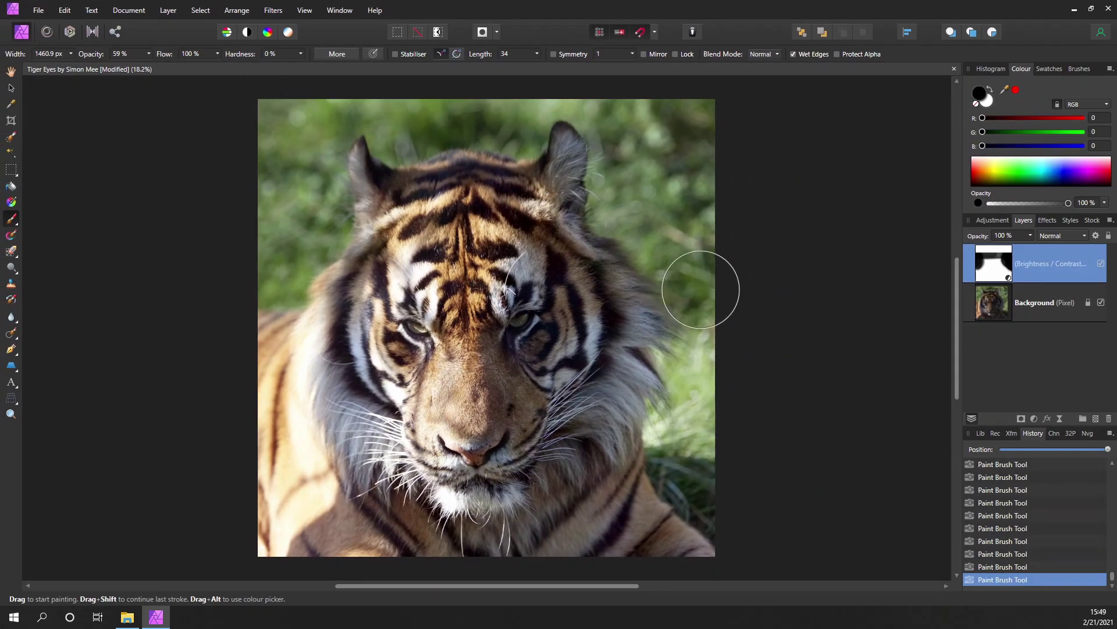
Step: Mask the brightening from the grass along the right-hand side of the tiger with the black brush at 59 % opacity
mouse_move(701, 290)
mouse_down()
mouse_move(710, 394)
mouse_move(718, 387)
mouse_move(718, 369)
mouse_move(691, 428)
mouse_up()
scroll(691, 427, up, 4)
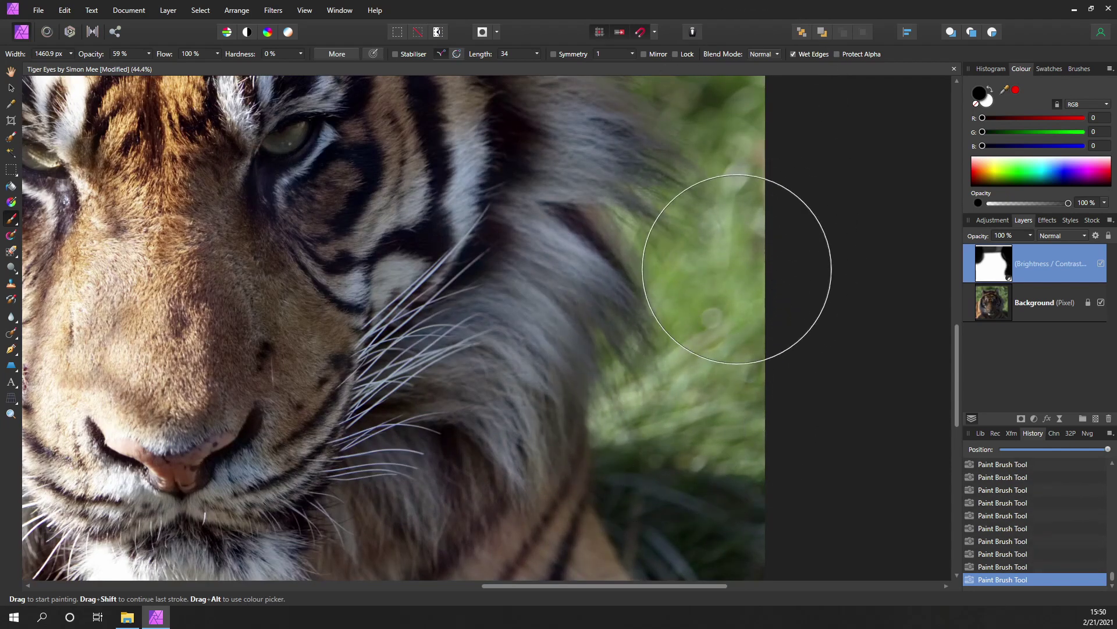
scroll(757, 311, down, 1)
drag(757, 313, 735, 577)
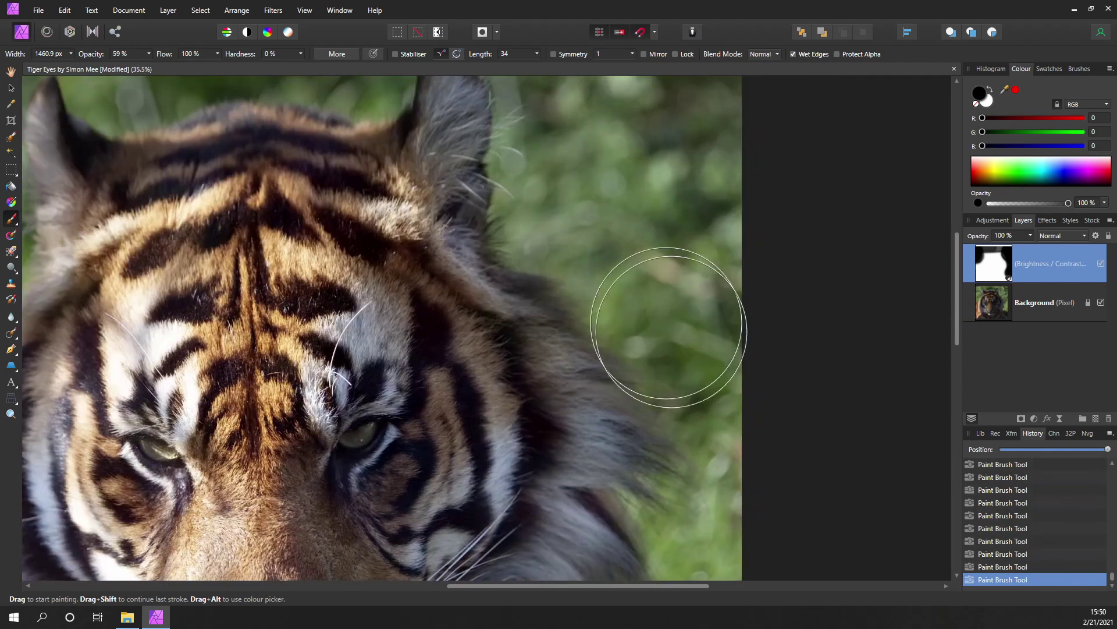
drag(698, 279, 838, 574)
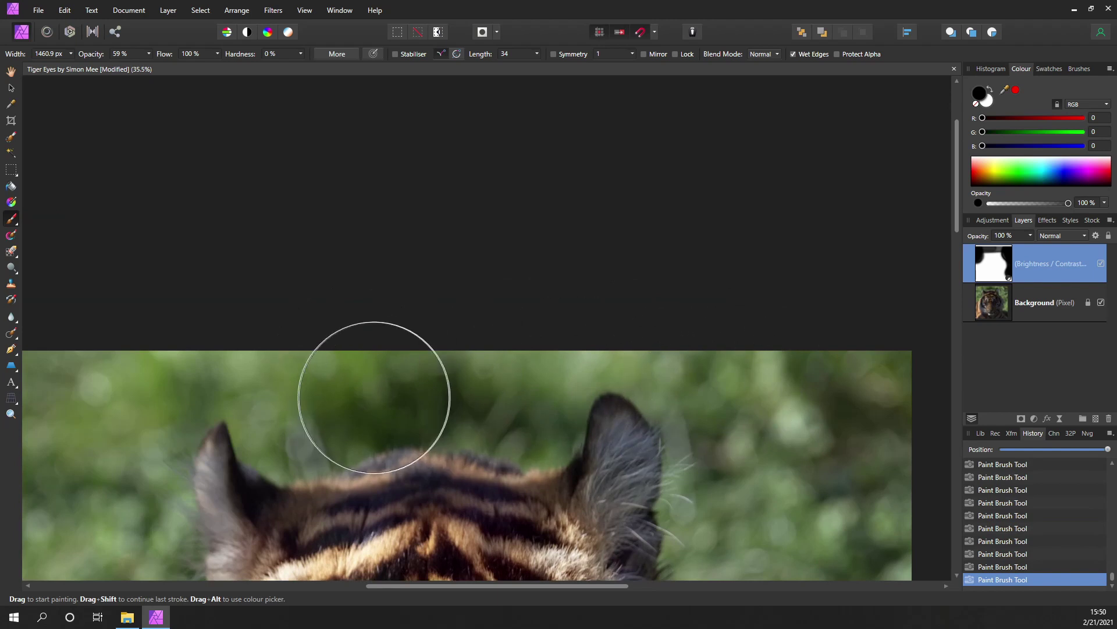
Step: Mask the brightening from the grass above the tiger's head and beside its left-hand ear
drag(430, 402, 877, 60)
drag(551, 115, 419, 485)
drag(526, 234, 435, 435)
scroll(399, 389, down, 1)
drag(398, 390, 243, 299)
scroll(243, 299, down, 3)
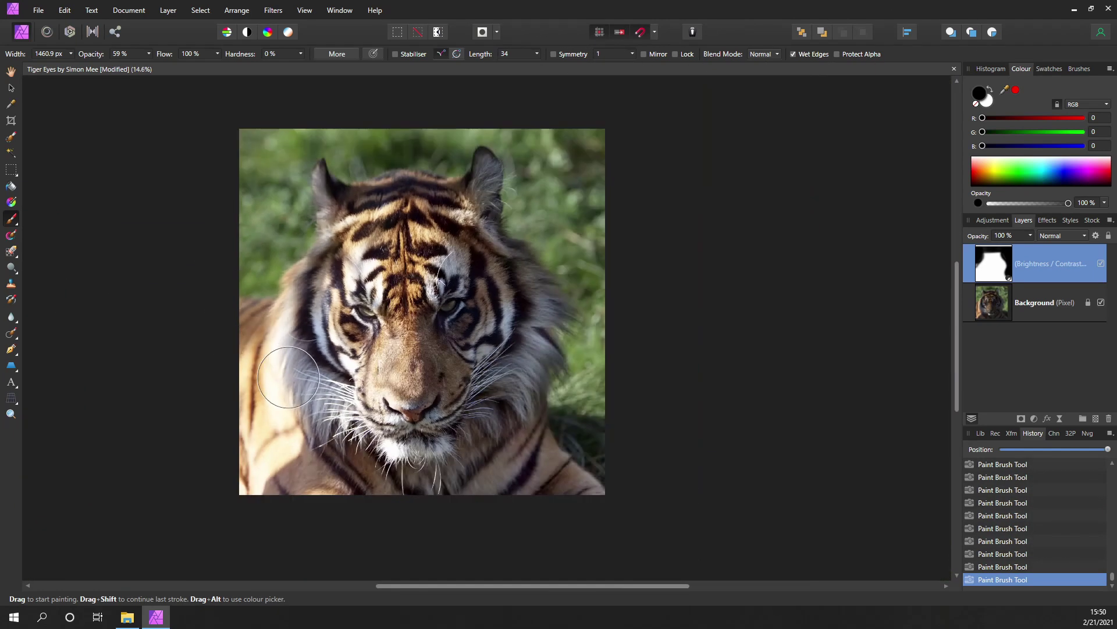
Step: Mask the brightening from the tiger's back and shoulder along the left-hand edge of the photo
scroll(403, 365, left, 3)
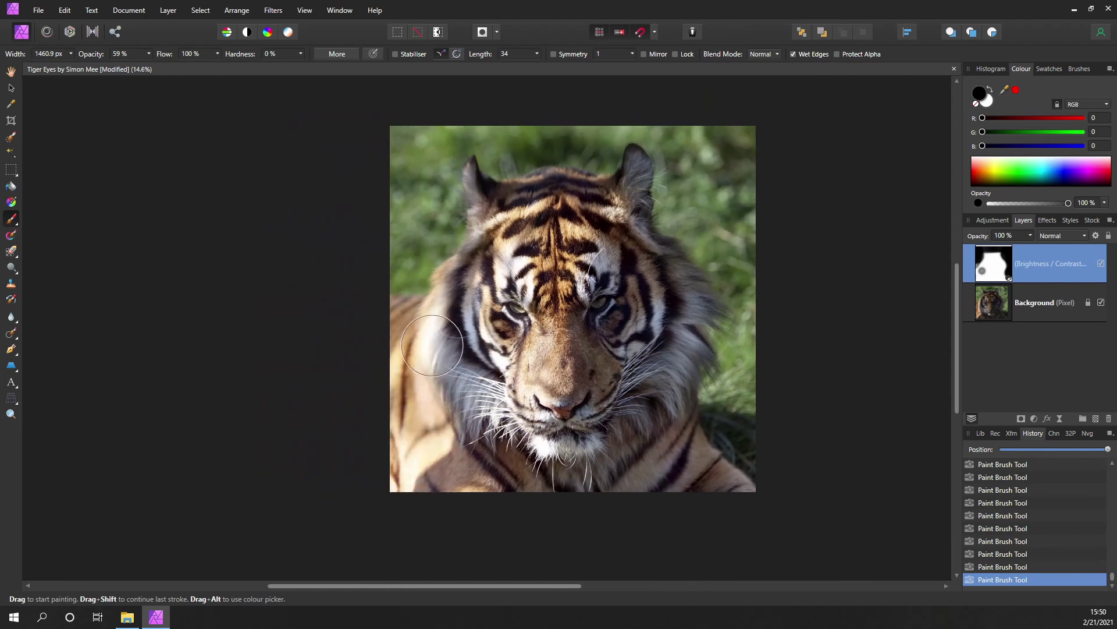
mouse_move(406, 457)
mouse_down()
mouse_move(398, 324)
mouse_move(396, 512)
mouse_up()
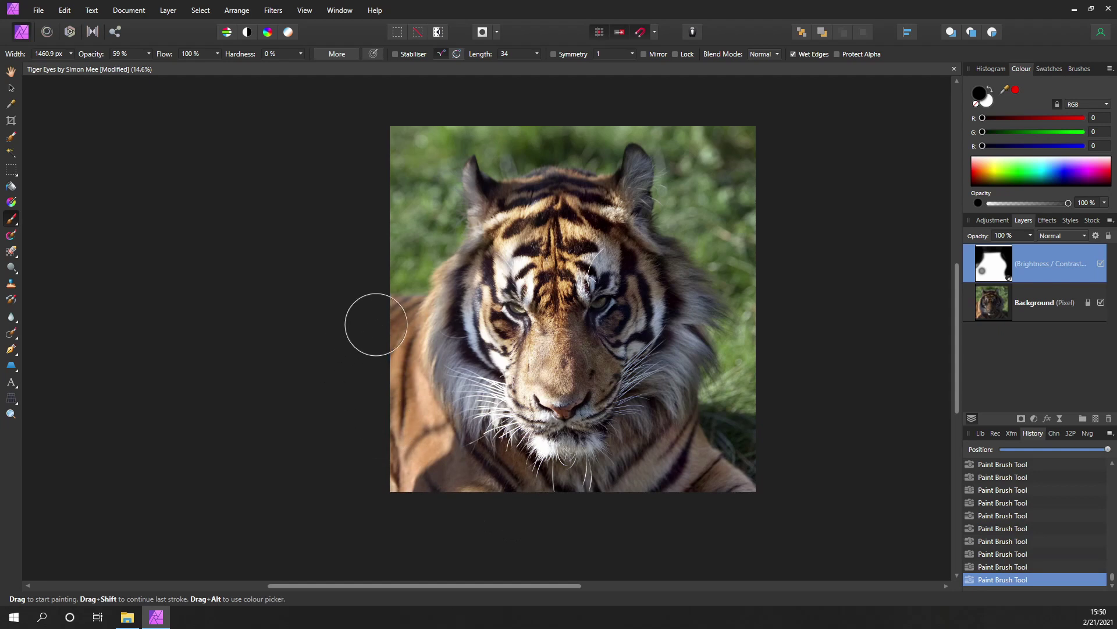
drag(456, 415, 461, 473)
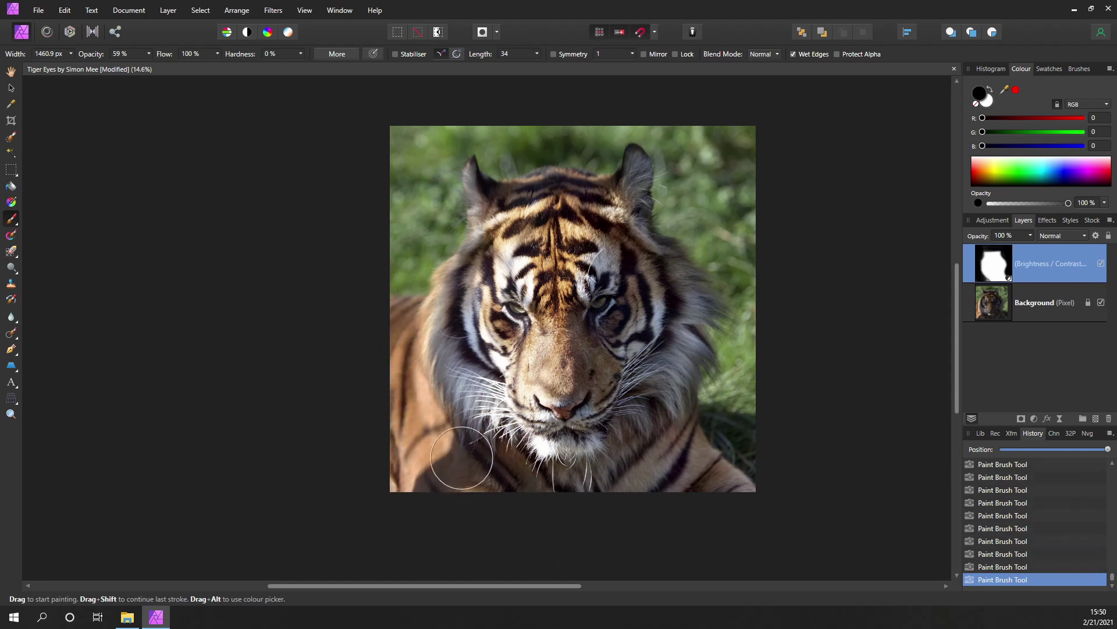
Step: Set the brush opacity to 17 %
scroll(521, 425, up, 3)
scroll(524, 425, up, 1)
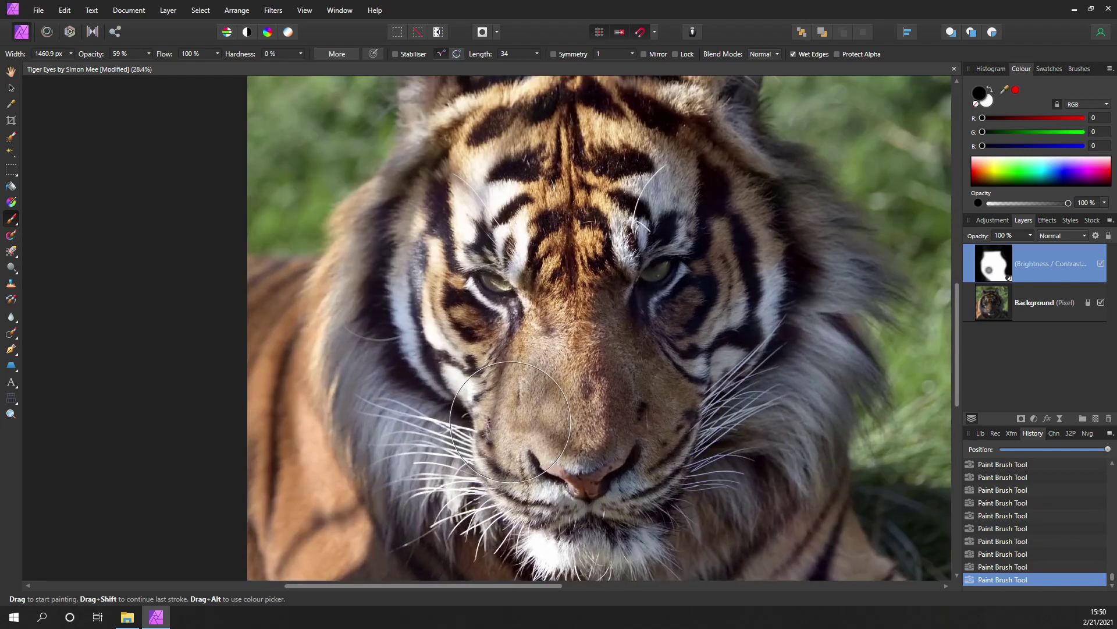
drag(529, 341, 521, 382)
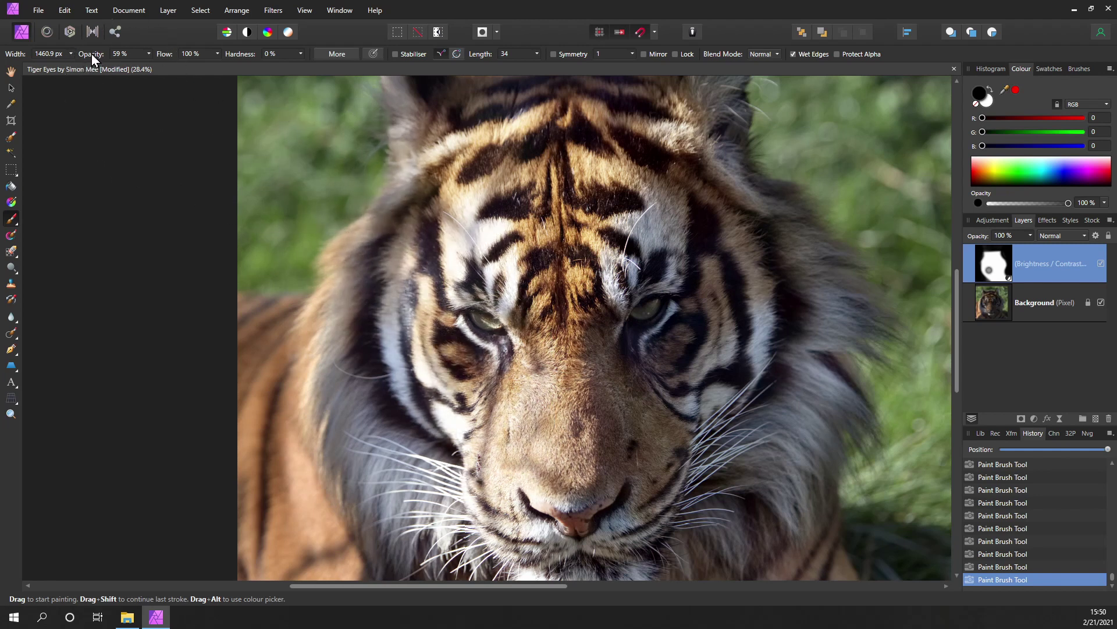
key(1)
key(1)
key(1)
key(8)
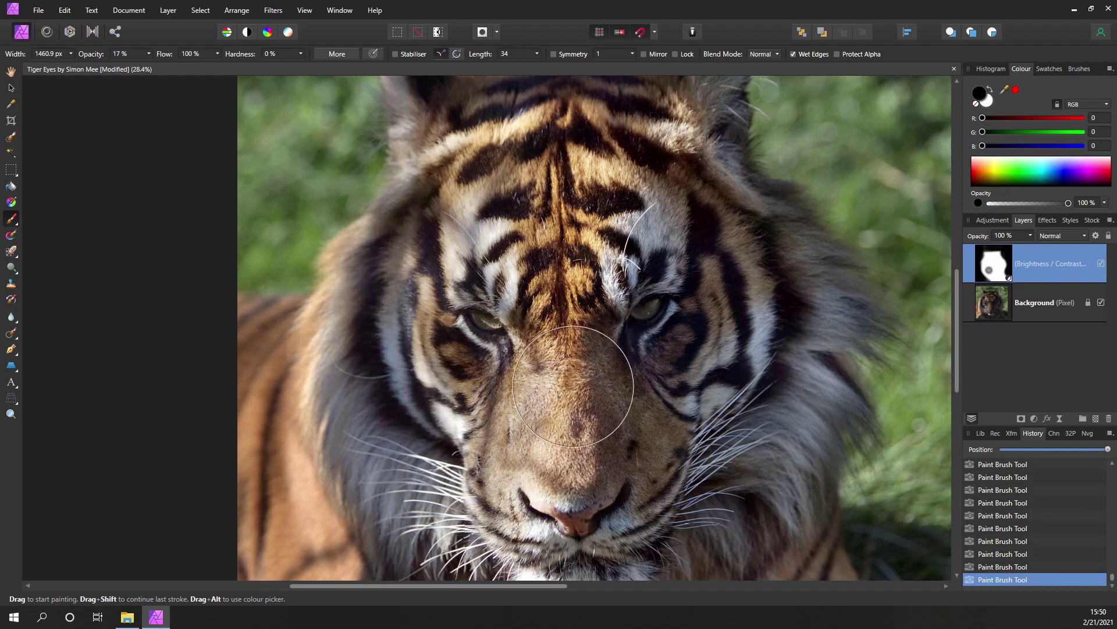
Step: Partly mask the brightening over the left half of the tiger's face and the lower right-hand mane using black at 17 % opacity
scroll(599, 403, down, 3)
scroll(618, 450, up, 1)
mouse_move(644, 432)
mouse_down()
mouse_move(640, 412)
mouse_move(590, 410)
mouse_up()
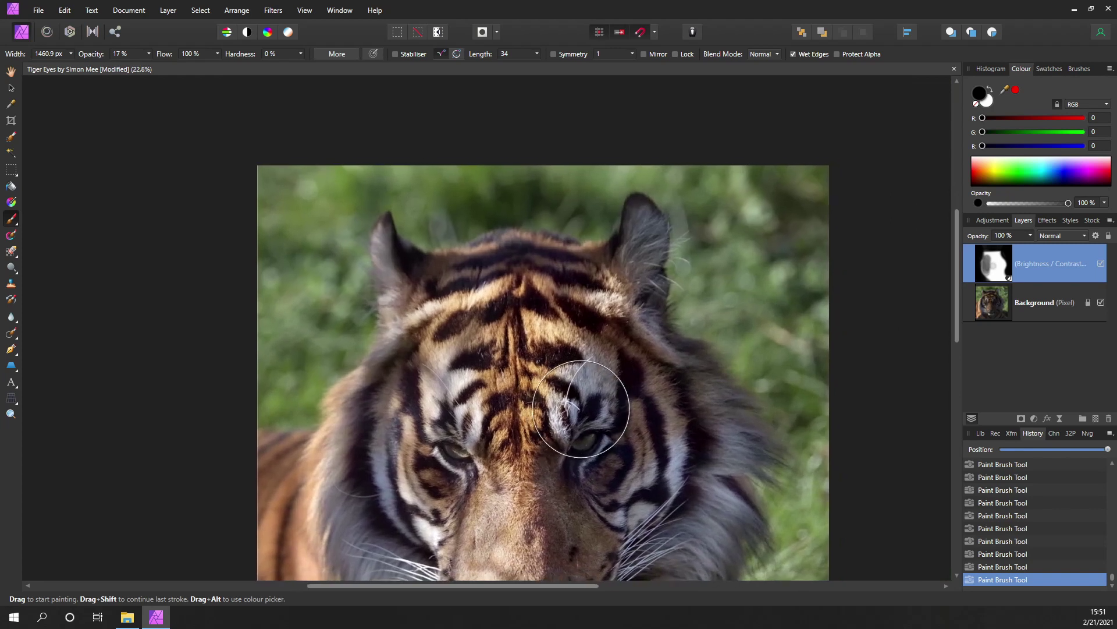
drag(709, 461, 615, 251)
scroll(570, 346, up, 3)
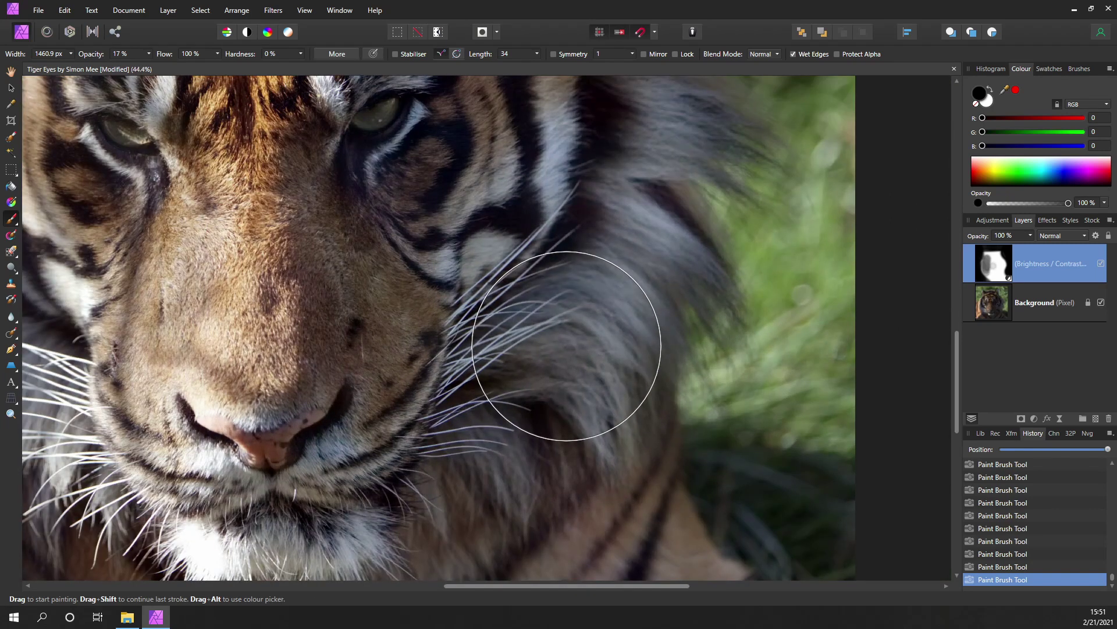
mouse_move(567, 345)
mouse_down()
mouse_move(674, 312)
mouse_move(681, 325)
mouse_move(693, 306)
mouse_move(662, 368)
mouse_move(682, 346)
mouse_up()
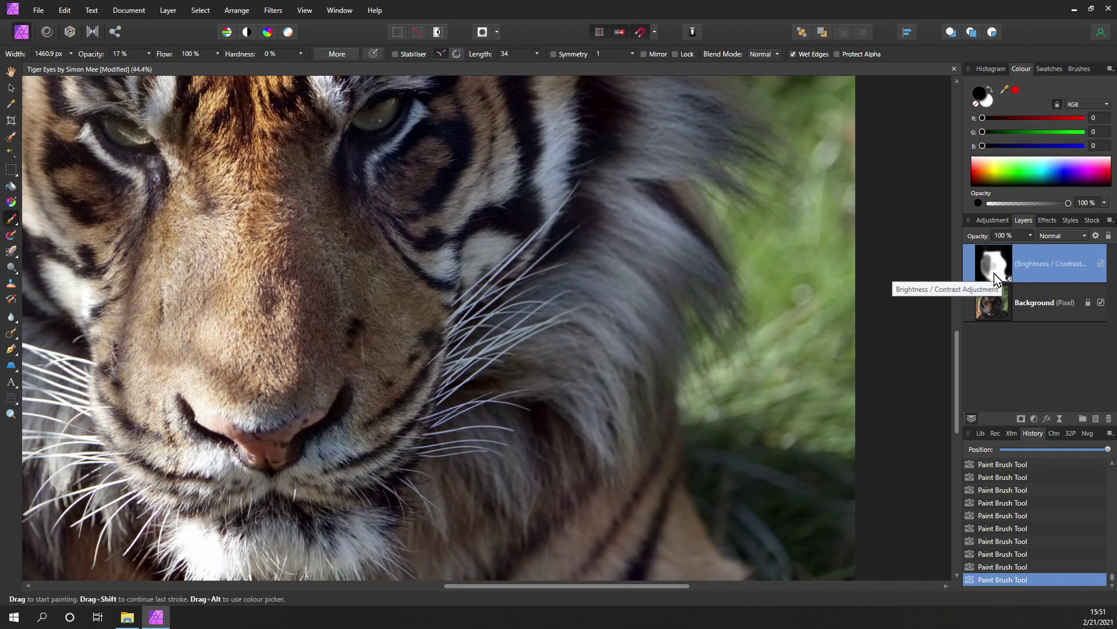
Step: Switch the brush to white to restore brightening on the right-hand mane, and reduce its width to 398.1 px
click(988, 103)
mouse_move(636, 257)
mouse_down()
mouse_move(594, 233)
mouse_move(610, 302)
mouse_move(523, 368)
mouse_move(502, 310)
mouse_move(553, 243)
mouse_move(584, 247)
mouse_move(605, 306)
mouse_move(564, 356)
mouse_move(492, 328)
mouse_move(518, 248)
mouse_move(567, 228)
mouse_move(610, 294)
mouse_move(562, 373)
mouse_move(477, 265)
mouse_move(551, 238)
mouse_move(549, 574)
mouse_up()
mouse_move(507, 354)
mouse_down()
mouse_move(613, 461)
mouse_move(517, 483)
mouse_move(501, 426)
mouse_up()
key([)
key(bracketleft)
key(bracketleft)
key(bracketleft)
key(bracketleft)
key(bracketleft)
key(bracketleft)
key(bracketleft)
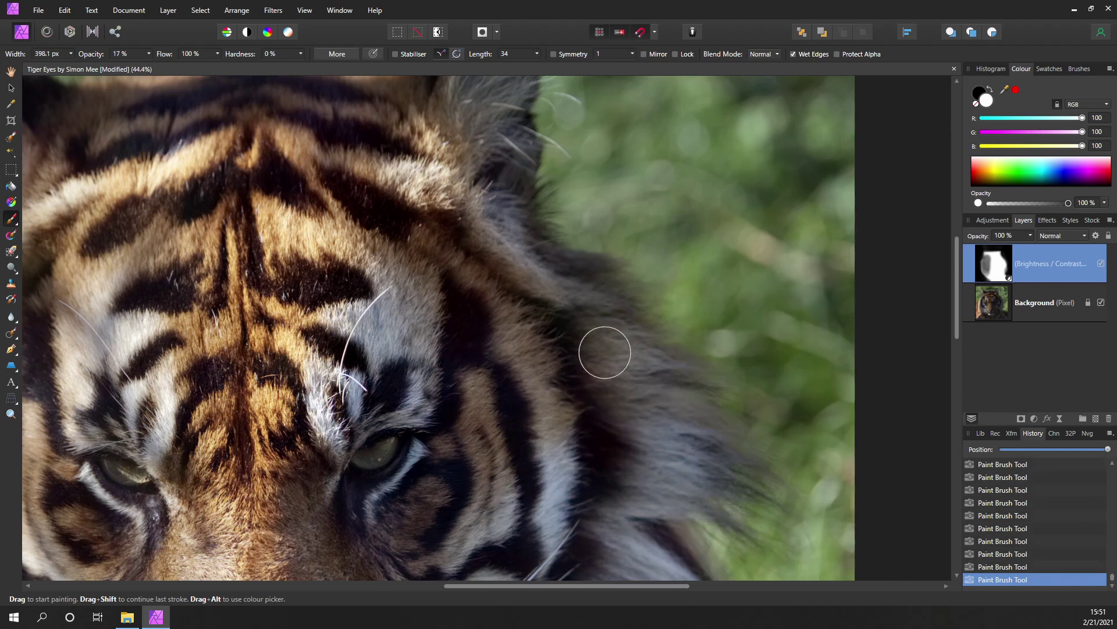
Step: Restore some brightening on both ears and the top of the tiger's head with the white brush at 17 % opacity
drag(474, 314, 615, 577)
mouse_move(643, 353)
mouse_down()
mouse_move(643, 292)
mouse_move(625, 317)
mouse_up()
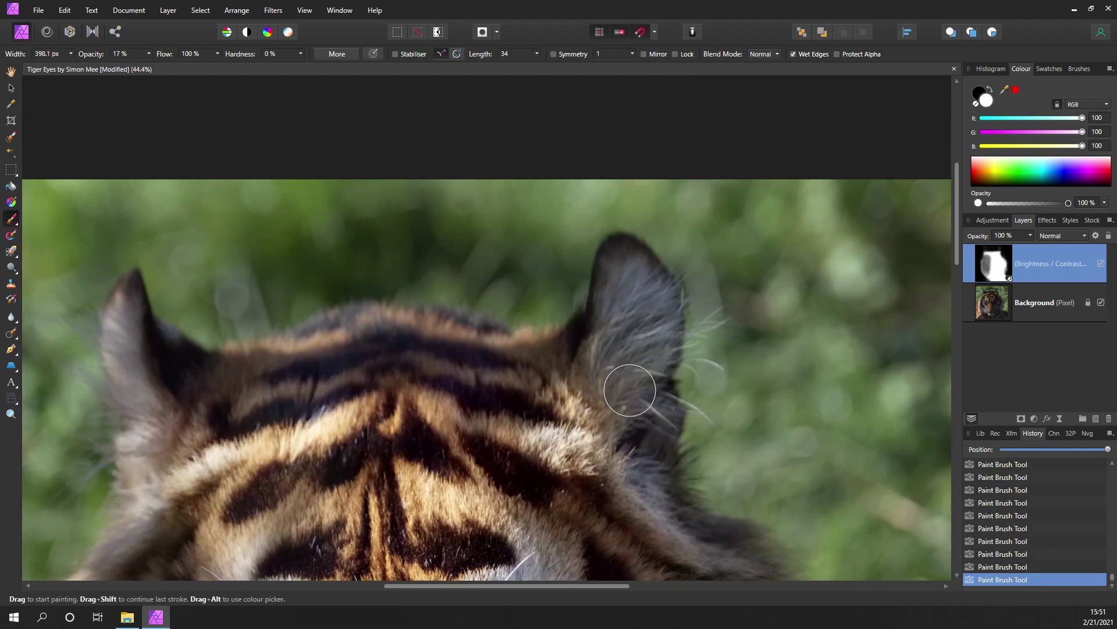
drag(123, 319, 141, 416)
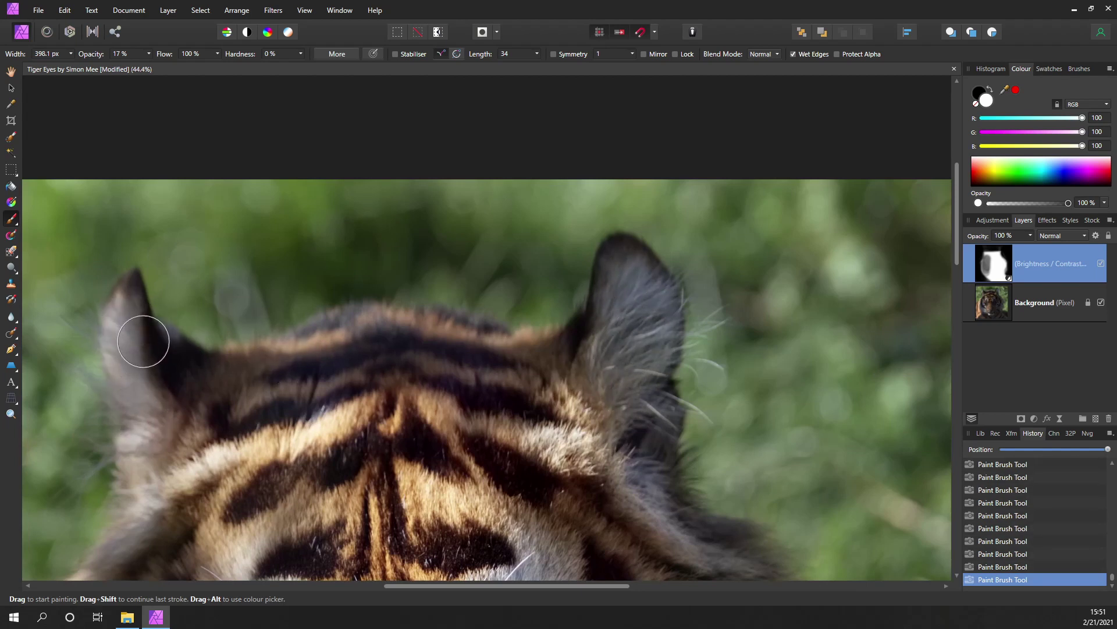
mouse_move(139, 320)
mouse_down()
mouse_move(133, 355)
mouse_move(147, 418)
mouse_up()
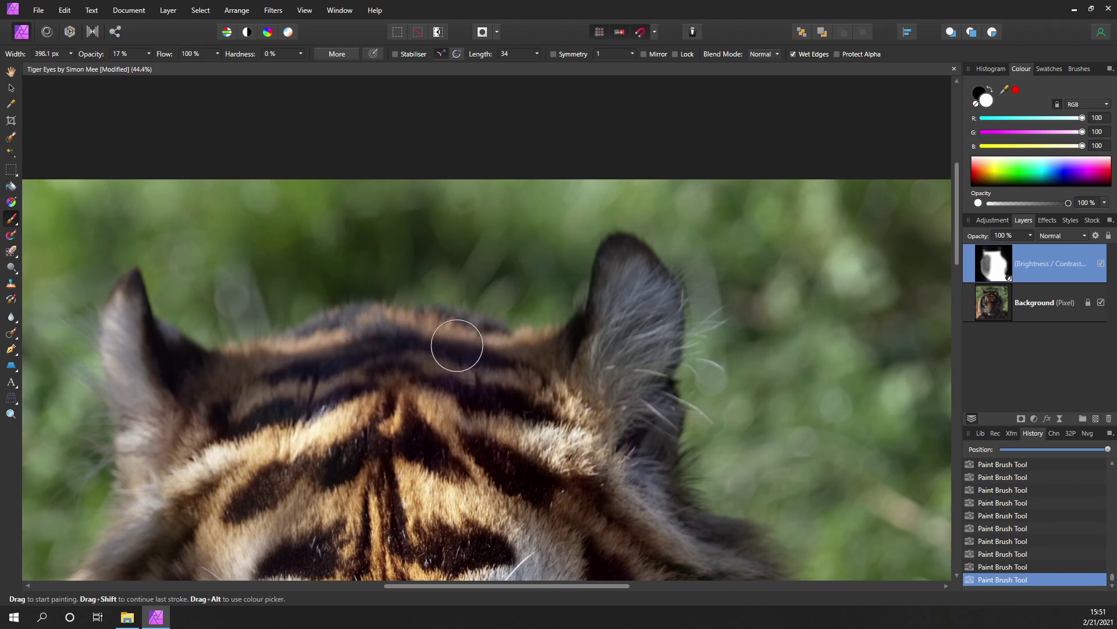
drag(456, 344, 252, 374)
scroll(340, 542, down, 2)
mouse_move(342, 542)
mouse_down()
mouse_move(481, 291)
mouse_move(533, 151)
mouse_up()
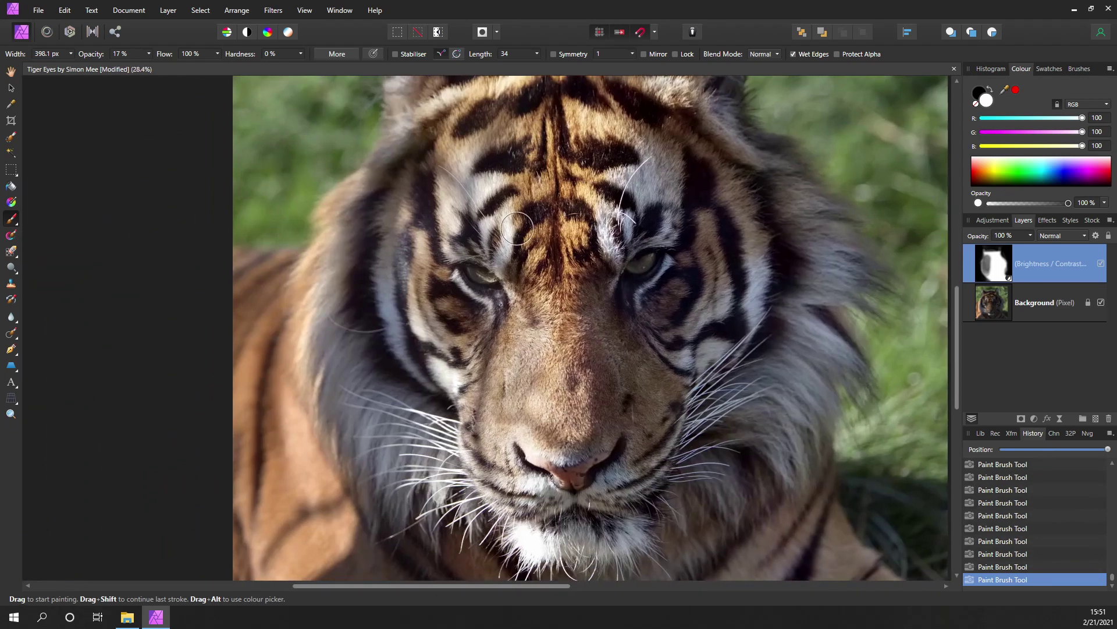
scroll(457, 280, down, 3)
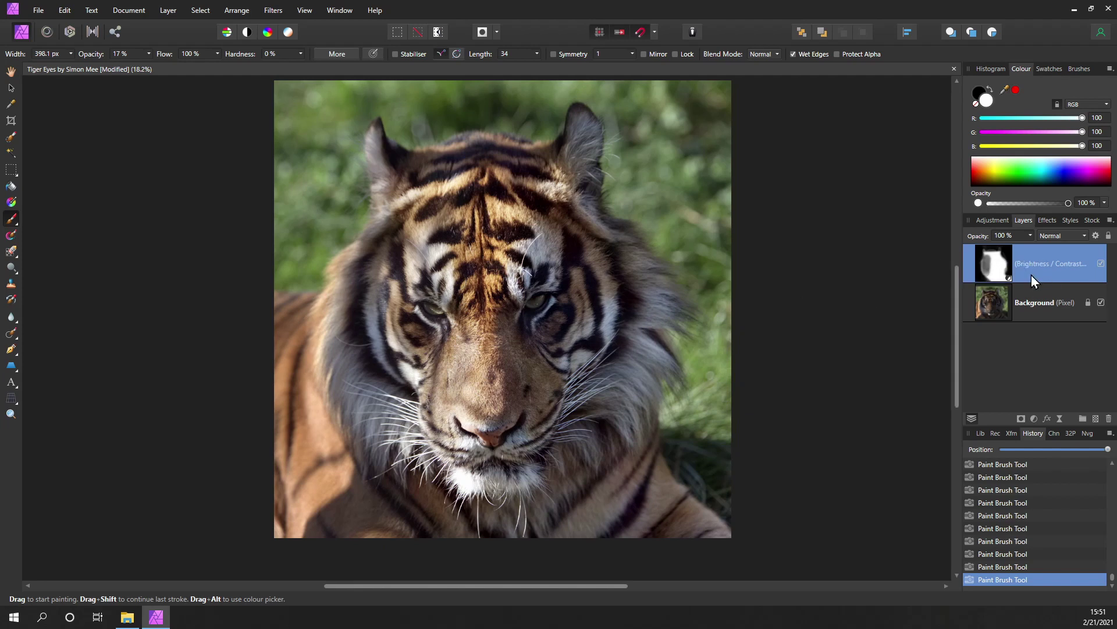
Step: Display the Brightness / Contrast layer's mask on its own to inspect its black, grey and white areas
alt+click(993, 266)
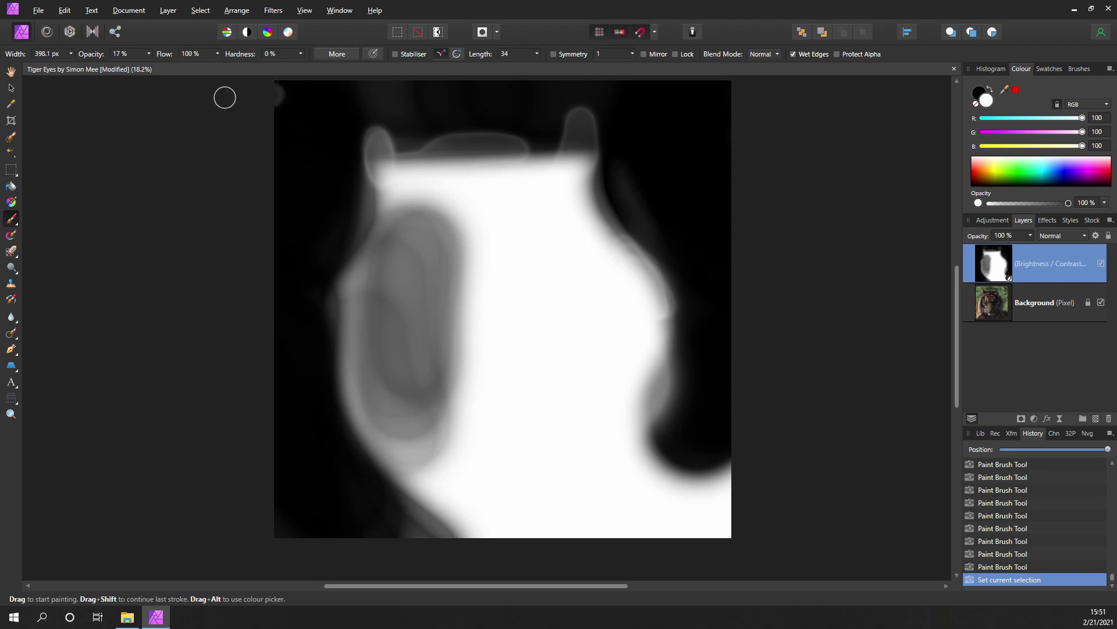
click(423, 85)
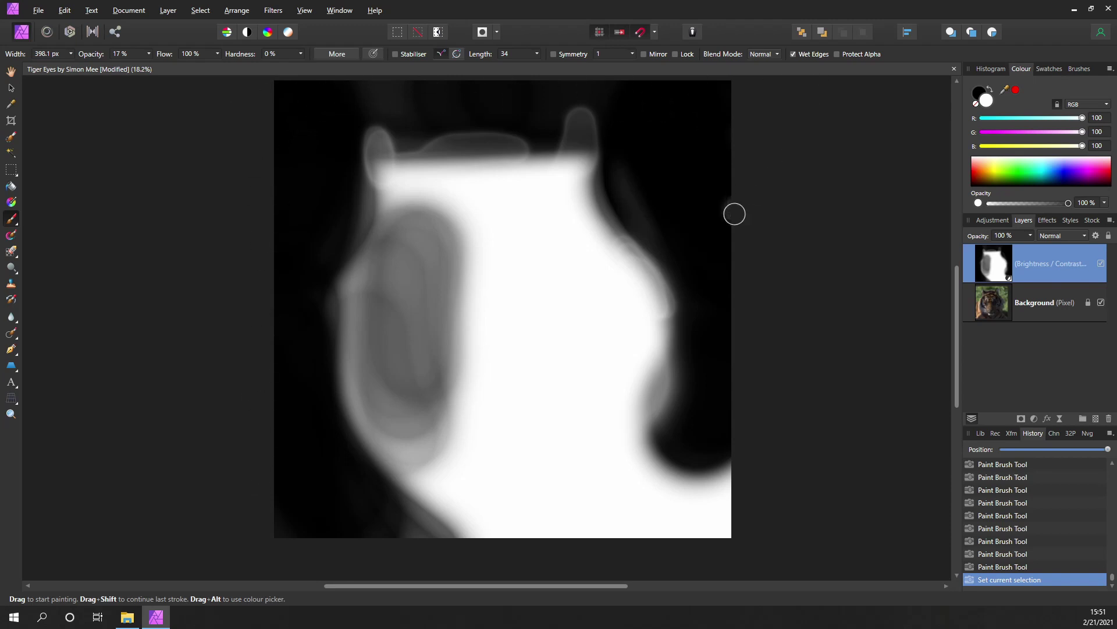
click(725, 338)
Step: Paint black at 17 % opacity over the base of the right-hand ear in the mask view
click(980, 95)
scroll(663, 194, up, 3)
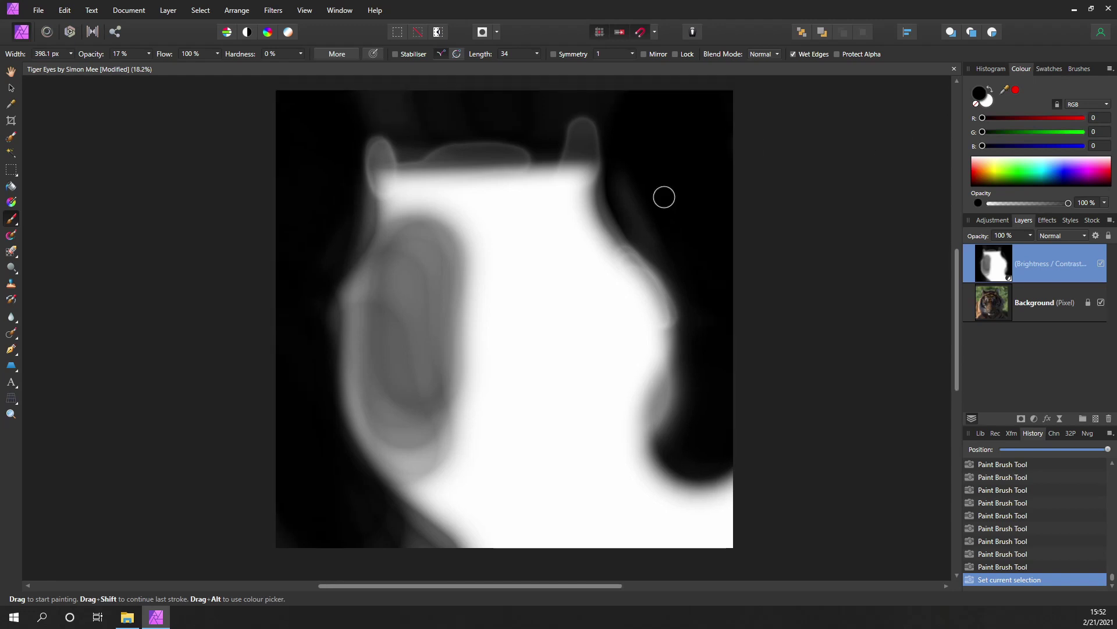
drag(529, 221, 518, 260)
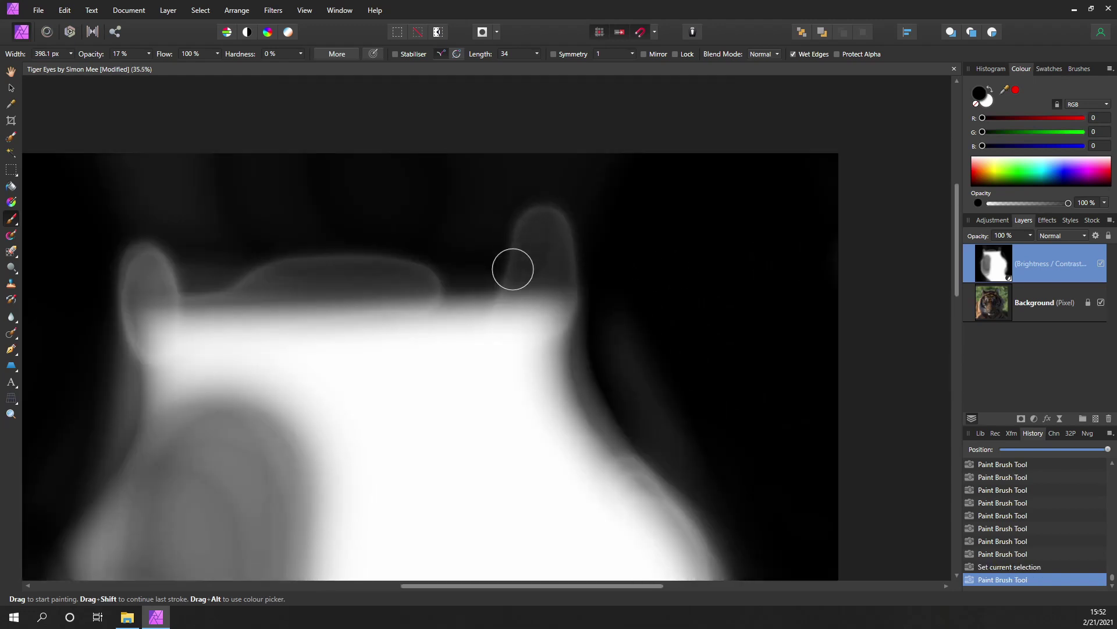
drag(521, 319, 526, 330)
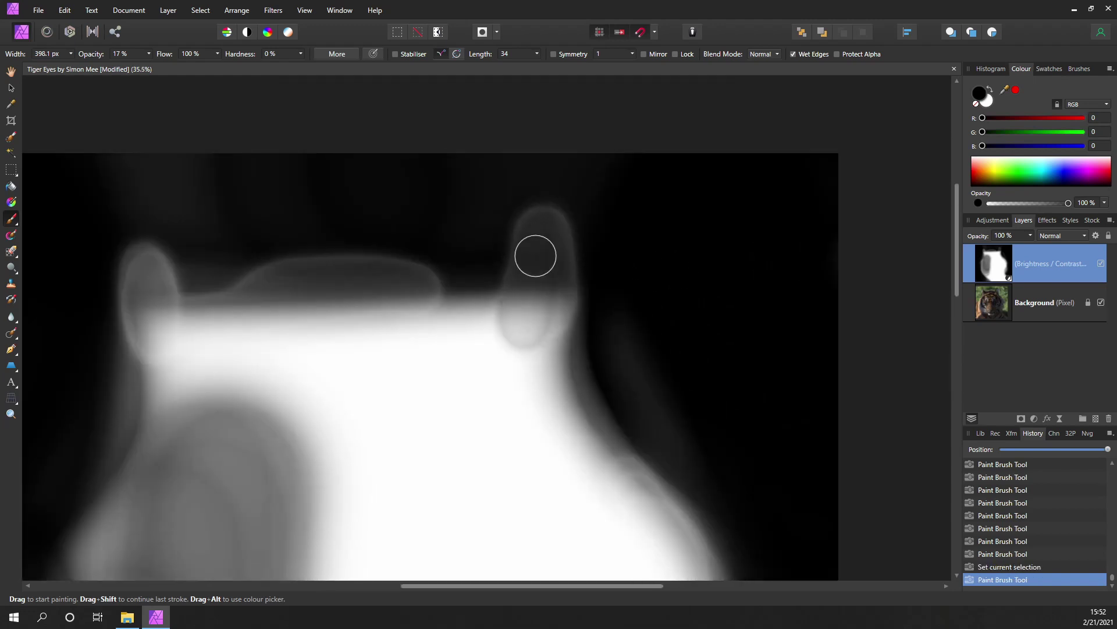
Step: Paint the right-hand ear area of the mask with repeated white strokes at 17 % opacity
click(986, 104)
drag(513, 331, 527, 274)
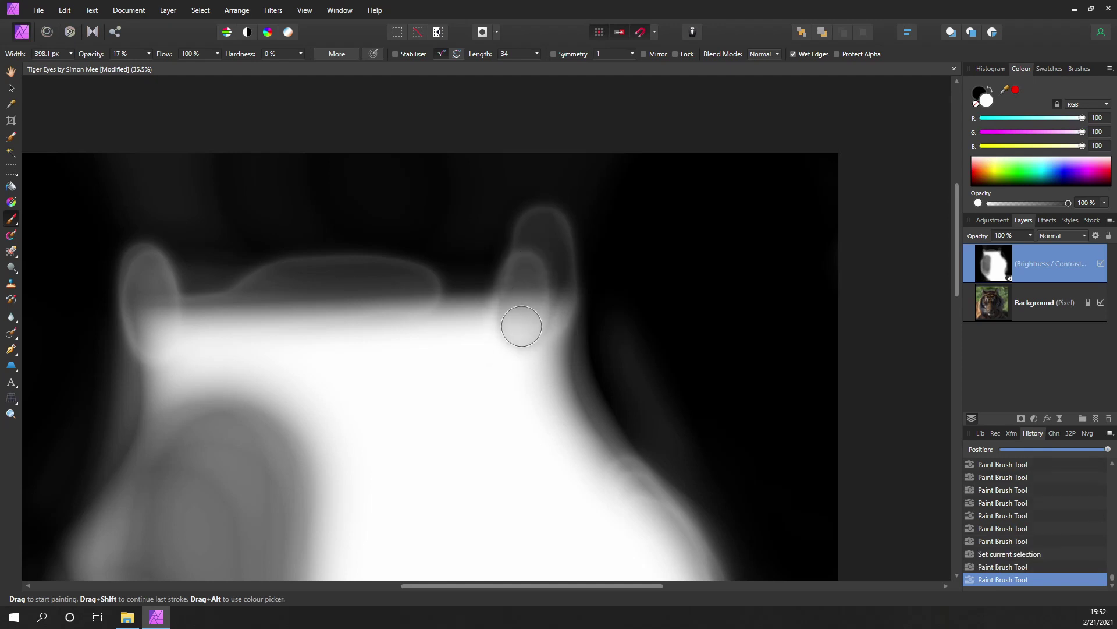
drag(517, 347, 533, 291)
mouse_move(551, 239)
mouse_down()
mouse_move(549, 273)
mouse_move(510, 343)
mouse_move(538, 333)
mouse_up()
mouse_move(546, 283)
mouse_down()
mouse_move(533, 335)
mouse_move(535, 262)
mouse_move(523, 321)
mouse_move(540, 258)
mouse_move(511, 359)
mouse_move(541, 266)
mouse_move(541, 356)
mouse_move(545, 235)
mouse_move(531, 314)
mouse_up()
scroll(554, 357, down, 3)
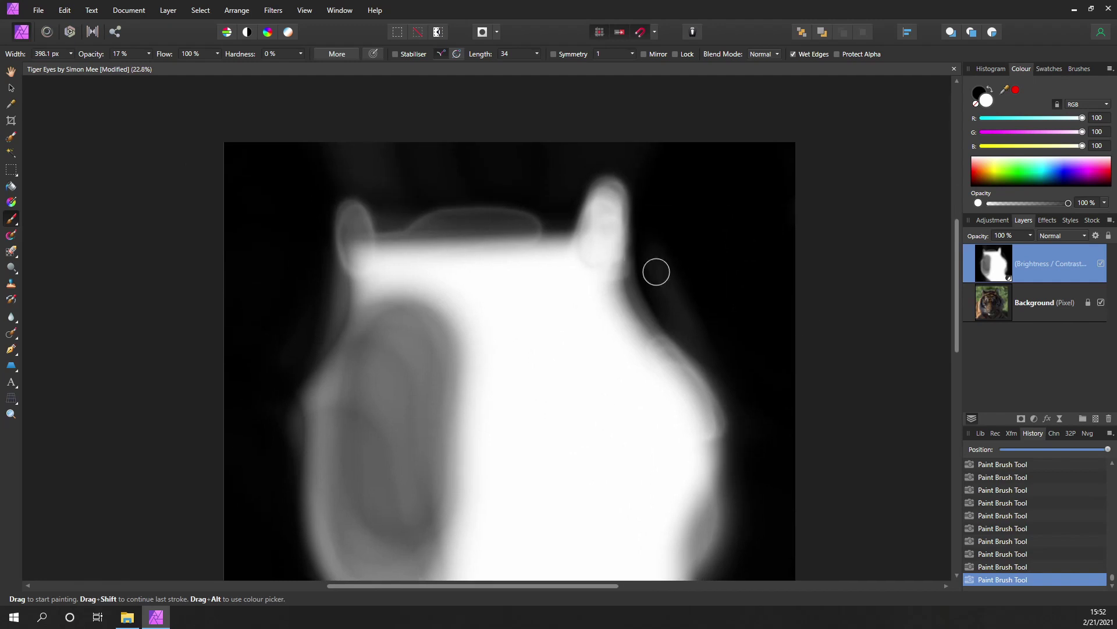
Step: Leave the mask view by selecting the Background layer, and compare the photo with the Brightness / Contrast layer hidden and shown
click(999, 299)
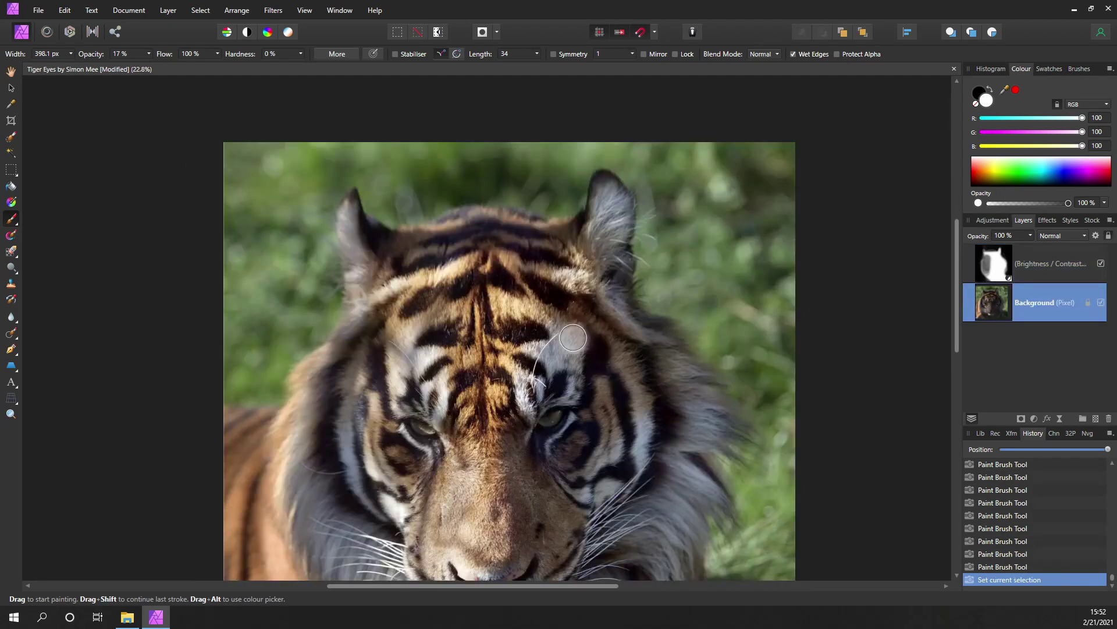
scroll(702, 170, down, 1)
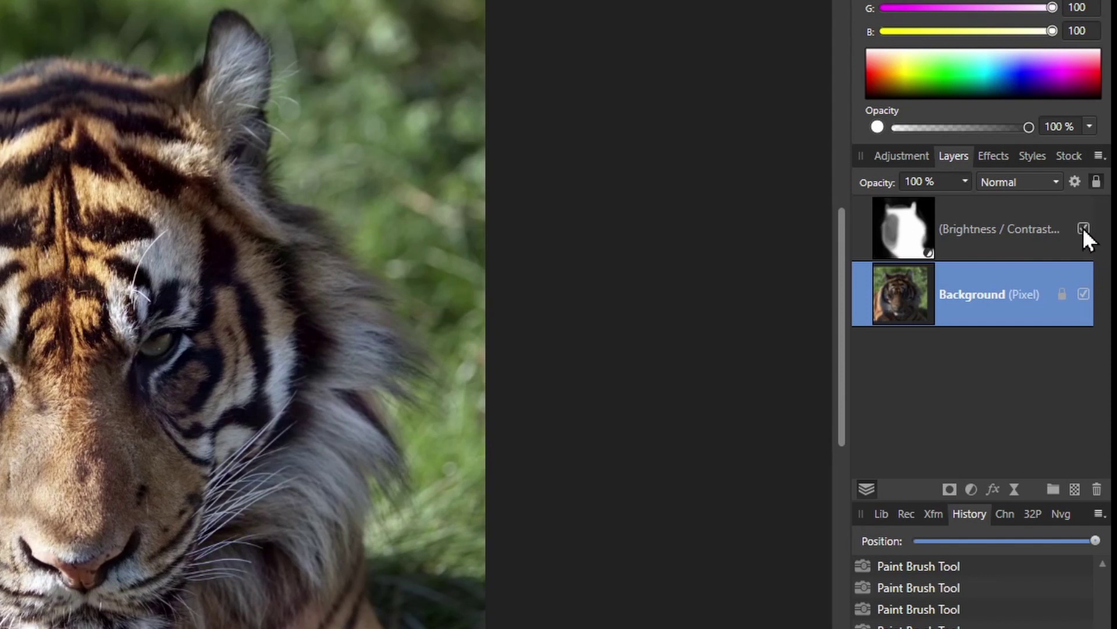
click(1083, 229)
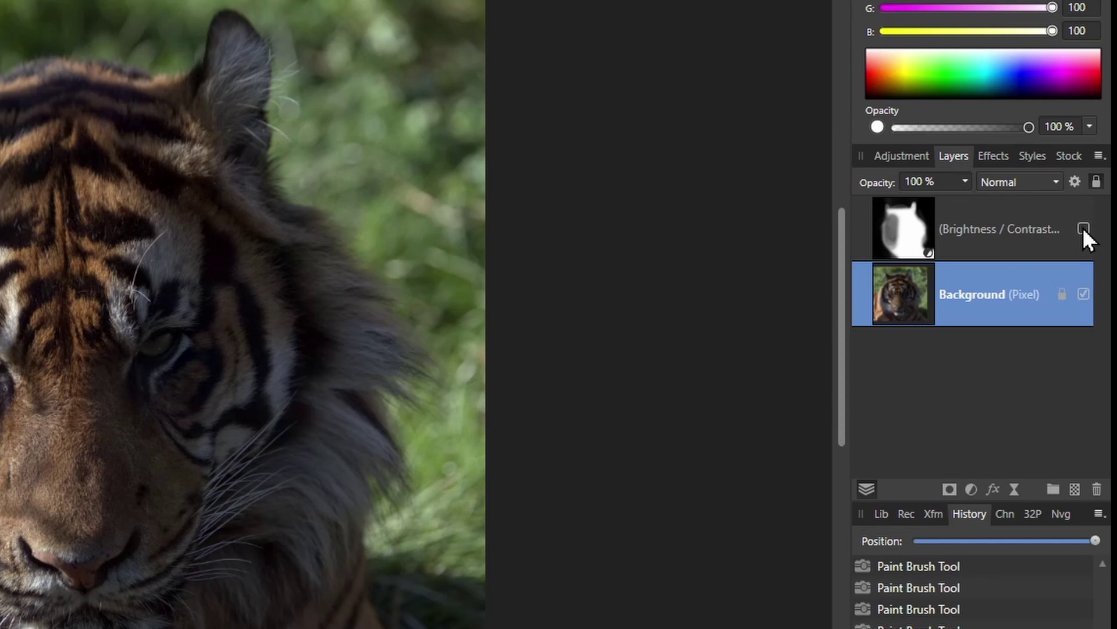
click(1083, 228)
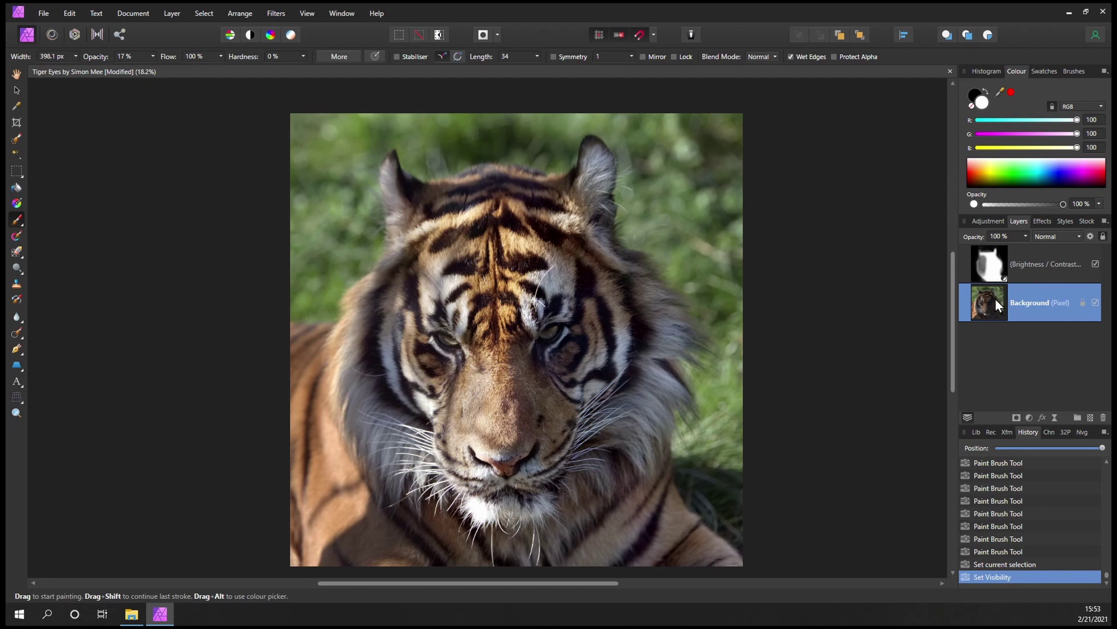
Step: Add a second Brightness / Contrast adjustment layer directly above the Background layer, and move its dialog clear of the photo
click(1030, 417)
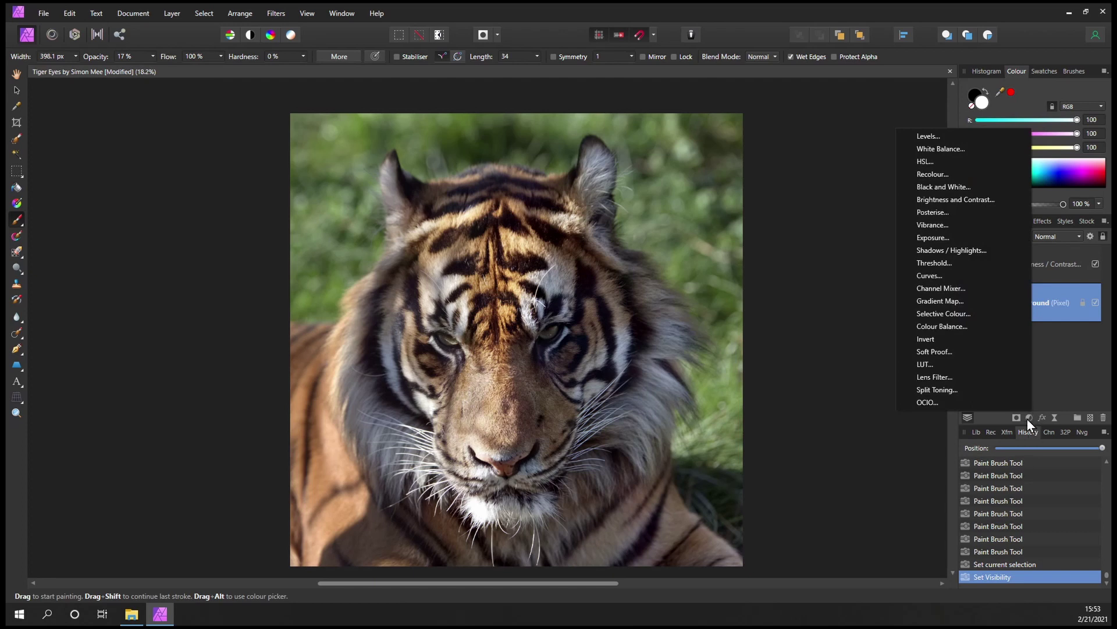
click(964, 205)
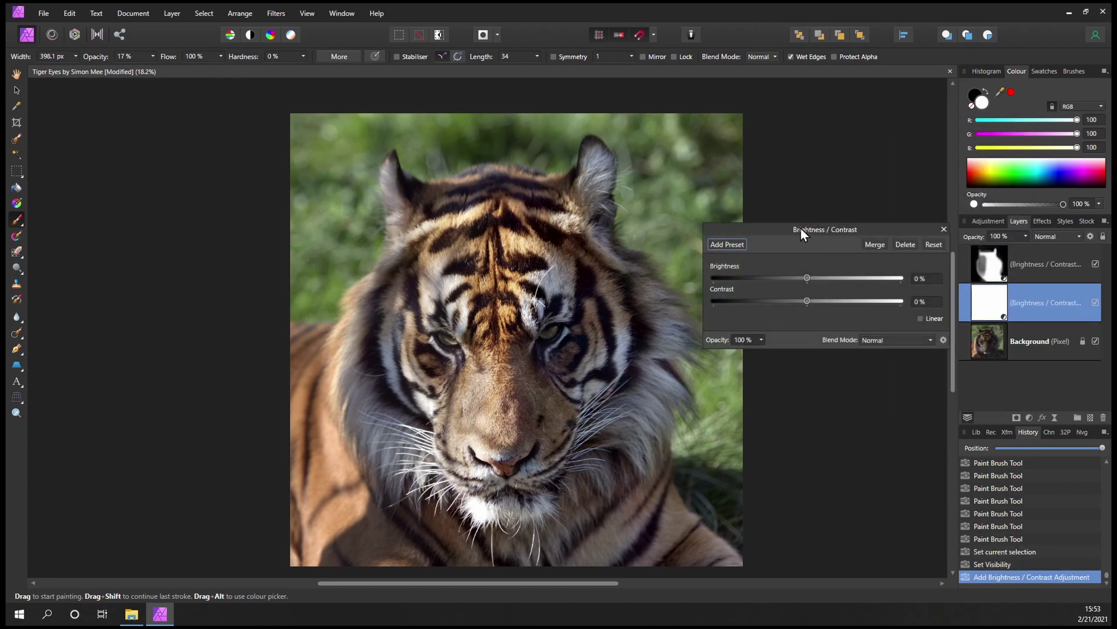
drag(801, 232, 884, 228)
Step: Set the new adjustment's brightness to -80 % and its contrast to -27 %
scroll(652, 232, up, 5)
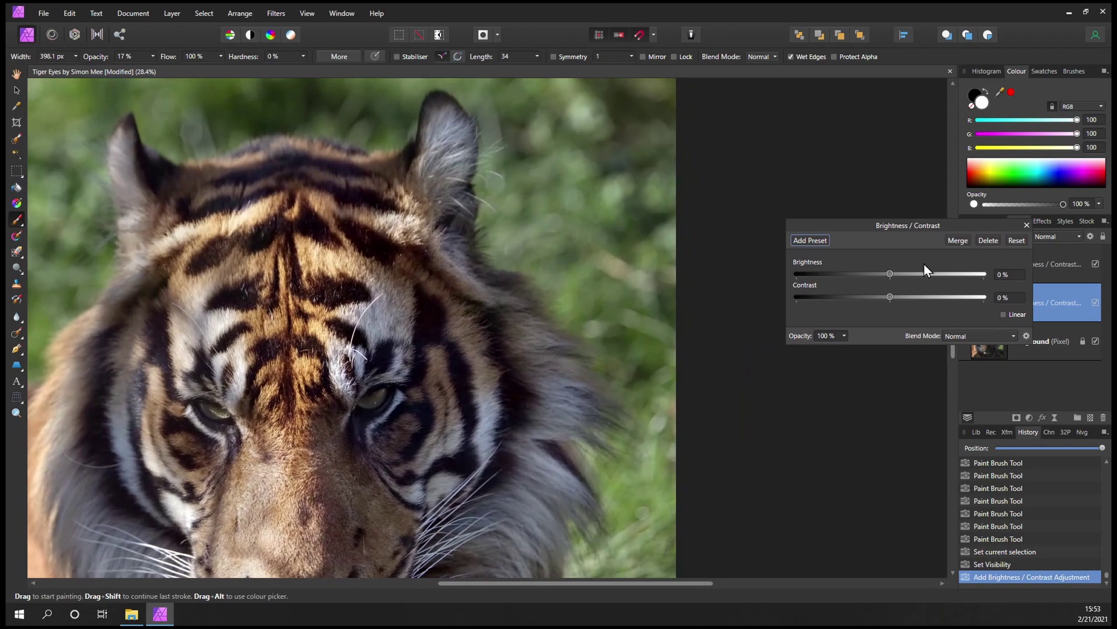
drag(889, 273, 828, 276)
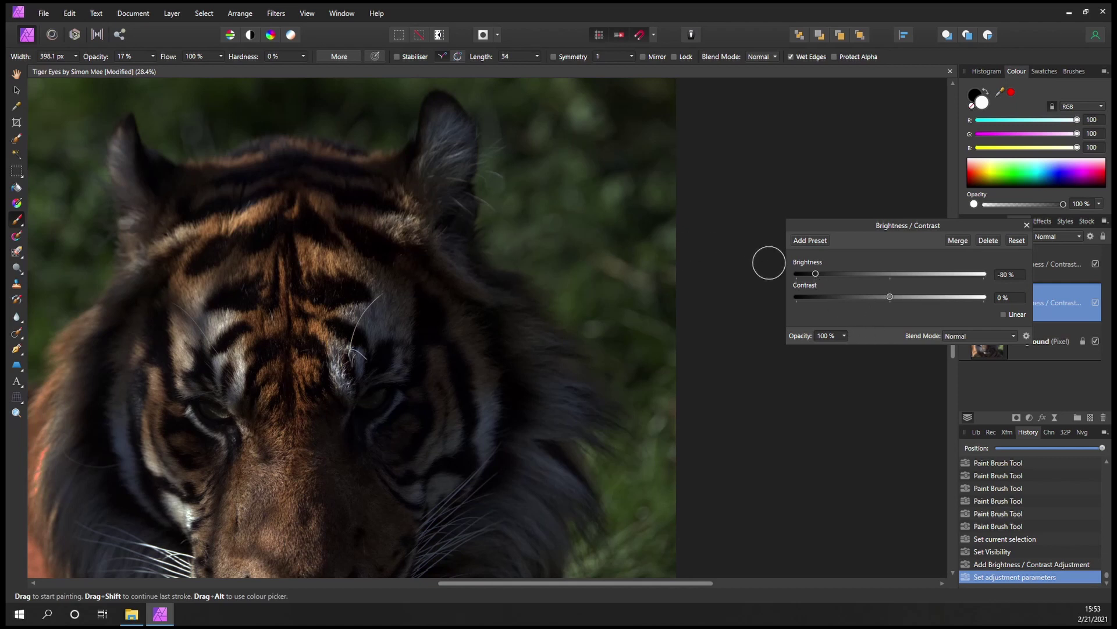
drag(889, 298, 857, 310)
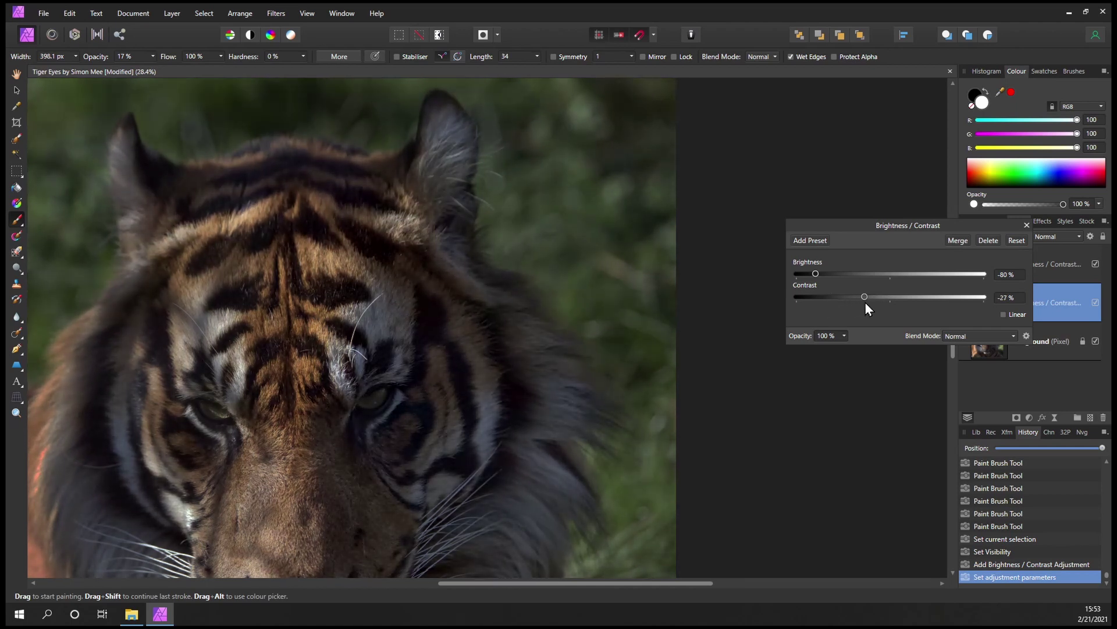
Step: Set the second Brightness / Contrast adjustment's brightness to -100 %, close its dialog and select its layer for masking
drag(818, 273, 796, 277)
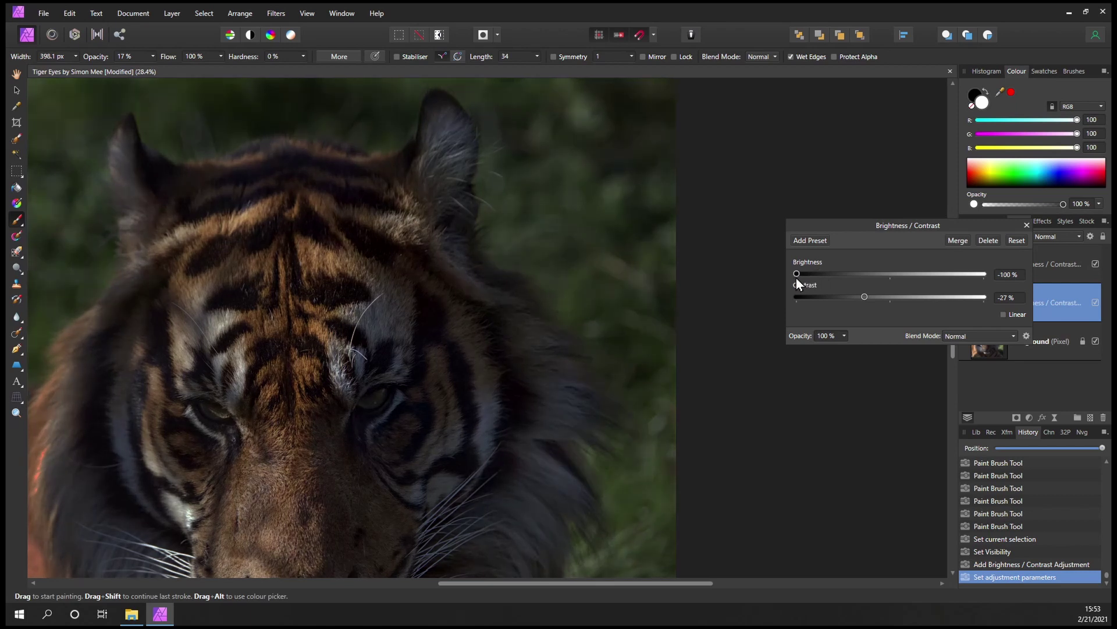
click(1027, 225)
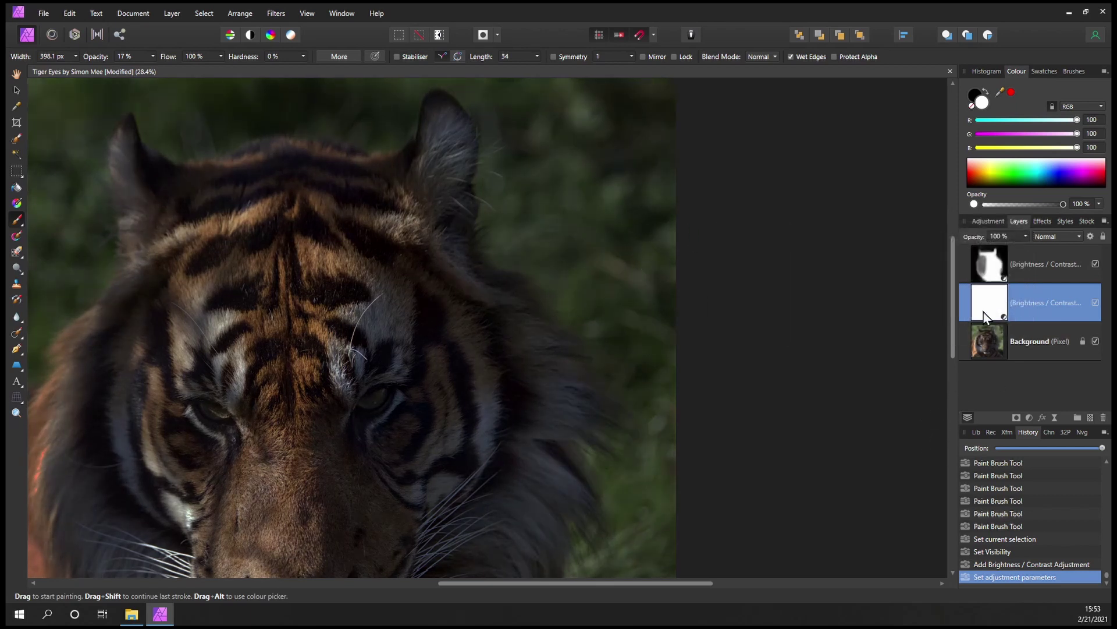
click(989, 308)
Step: Paint black over the tiger's face and body on the darkening layer's mask at 100 % opacity and hardness, enlarging the brush to 1217.8 px
scroll(557, 324, down, 3)
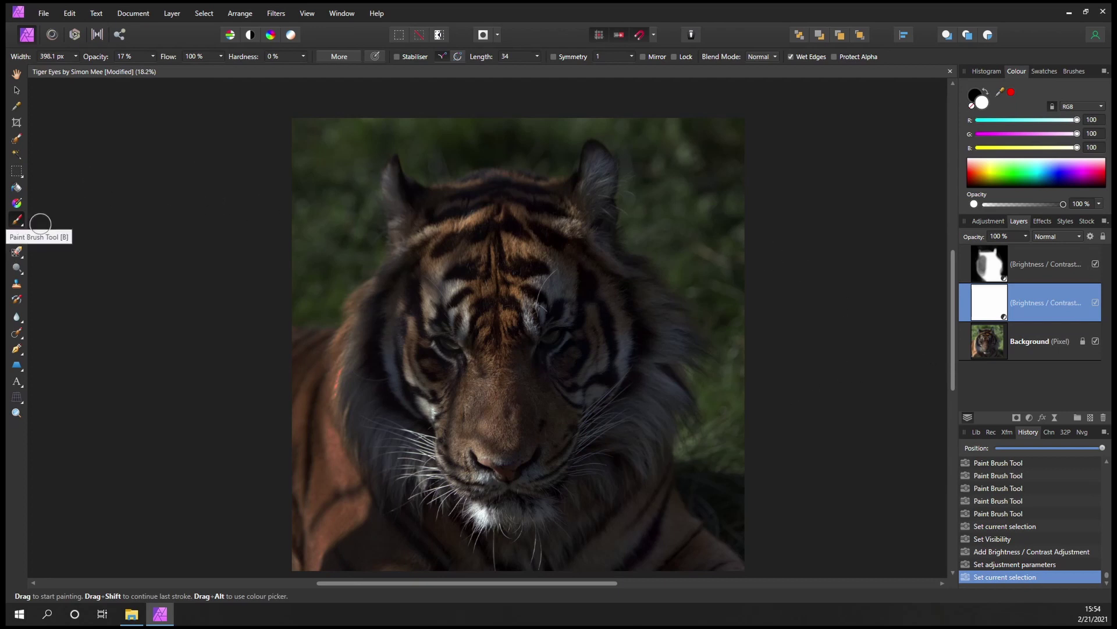
click(979, 99)
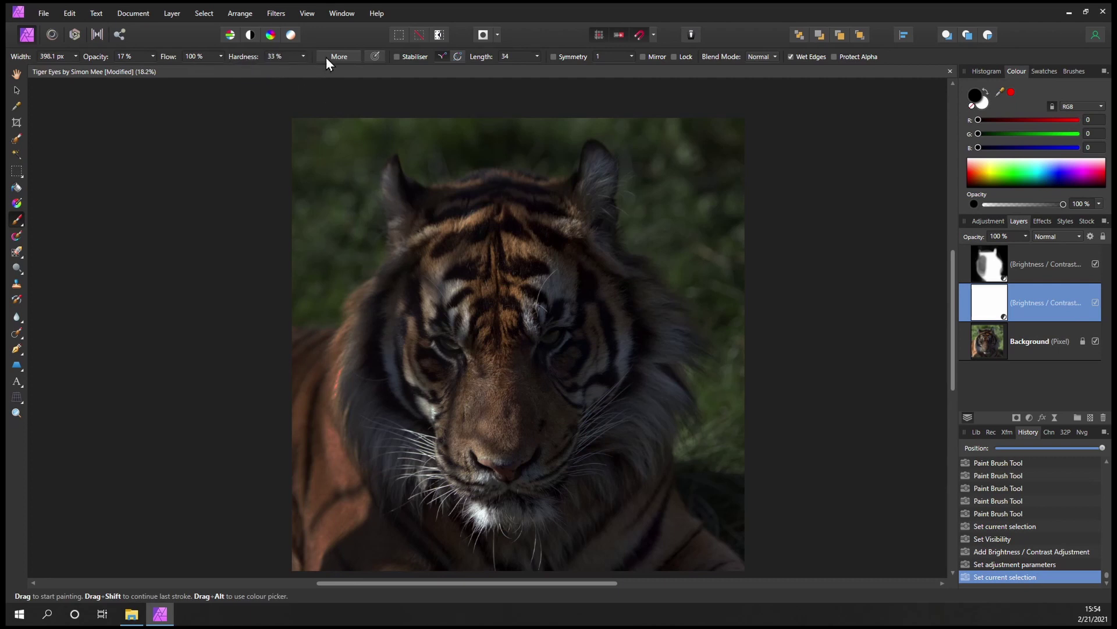
drag(326, 57, 474, 55)
mouse_move(497, 325)
mouse_down()
mouse_move(539, 390)
mouse_move(492, 432)
mouse_move(516, 301)
mouse_move(449, 333)
mouse_move(417, 425)
mouse_move(427, 290)
mouse_move(386, 345)
mouse_move(341, 377)
mouse_move(279, 392)
mouse_move(366, 373)
mouse_move(329, 398)
mouse_move(323, 435)
mouse_move(224, 544)
mouse_move(343, 459)
mouse_move(435, 449)
mouse_move(369, 475)
mouse_up()
key(bracketright)
key(bracketright)
key(bracketright)
key(bracketright)
key(bracketright)
key(bracketright)
key(bracketright)
key(bracketright)
key(bracketright)
key(bracketright)
key(bracketright)
key(bracketright)
key(bracketright)
key(bracketright)
key(bracketright)
key(bracketright)
key(bracketright)
key(bracketright)
key(bracketright)
key(bracketright)
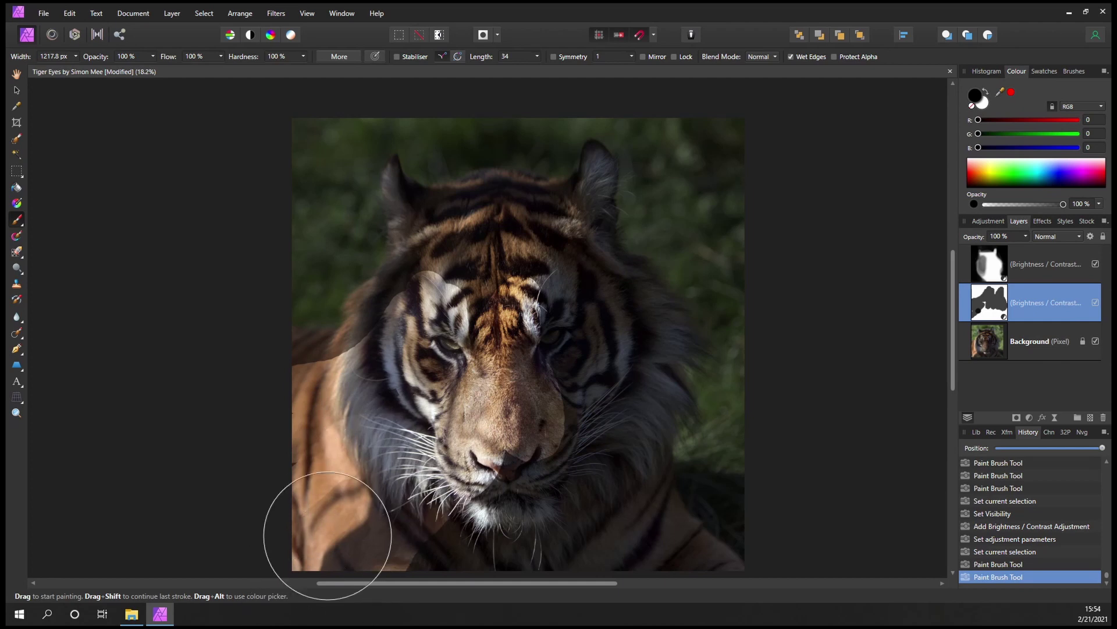
mouse_move(420, 433)
mouse_down()
mouse_move(471, 551)
mouse_move(467, 384)
mouse_move(572, 560)
mouse_move(537, 462)
mouse_move(593, 542)
mouse_move(661, 586)
mouse_up()
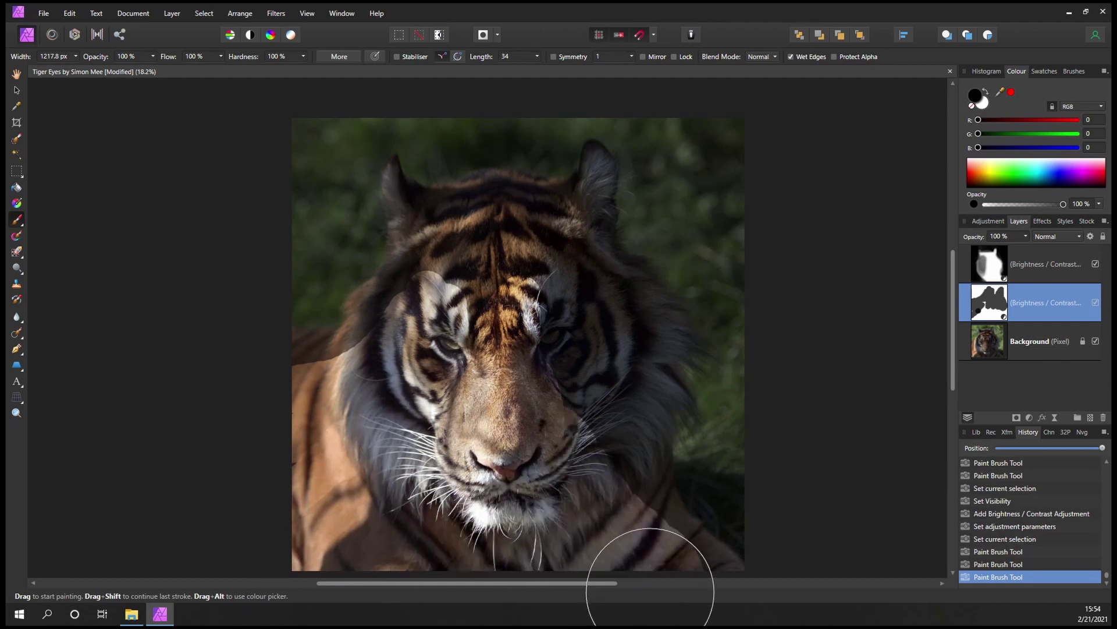
mouse_move(524, 442)
mouse_down()
mouse_move(557, 406)
mouse_move(565, 338)
mouse_move(589, 363)
mouse_move(599, 349)
mouse_move(492, 250)
mouse_move(451, 283)
mouse_move(381, 392)
mouse_up()
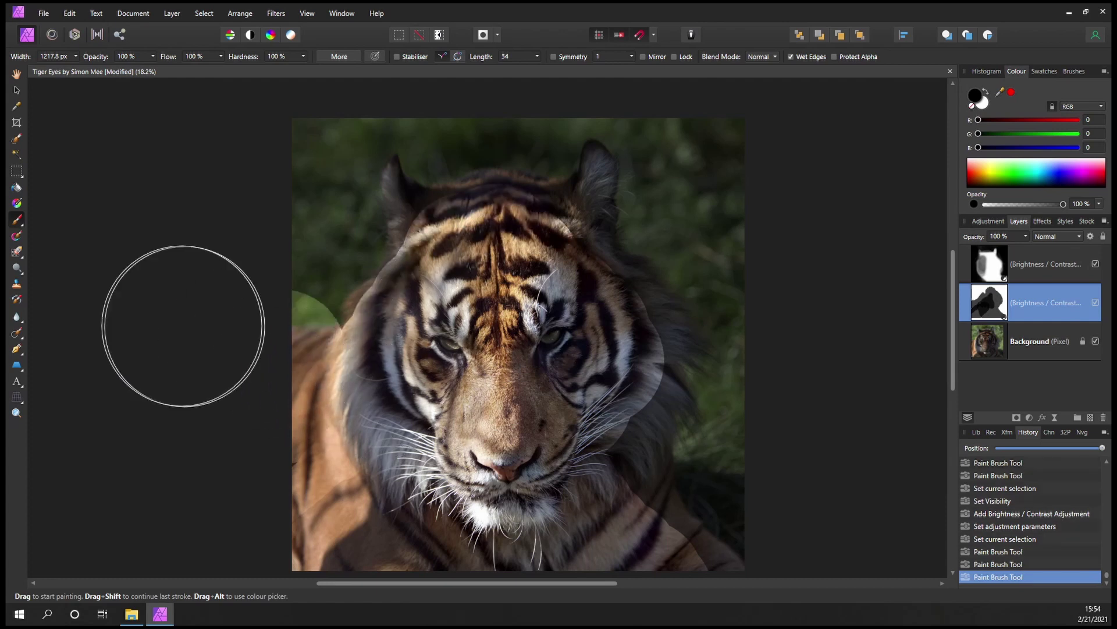
Step: Soften the brush to 0 % hardness, undo a trial stroke along the mane edge and lower the brush opacity to 61 %
scroll(182, 325, up, 3)
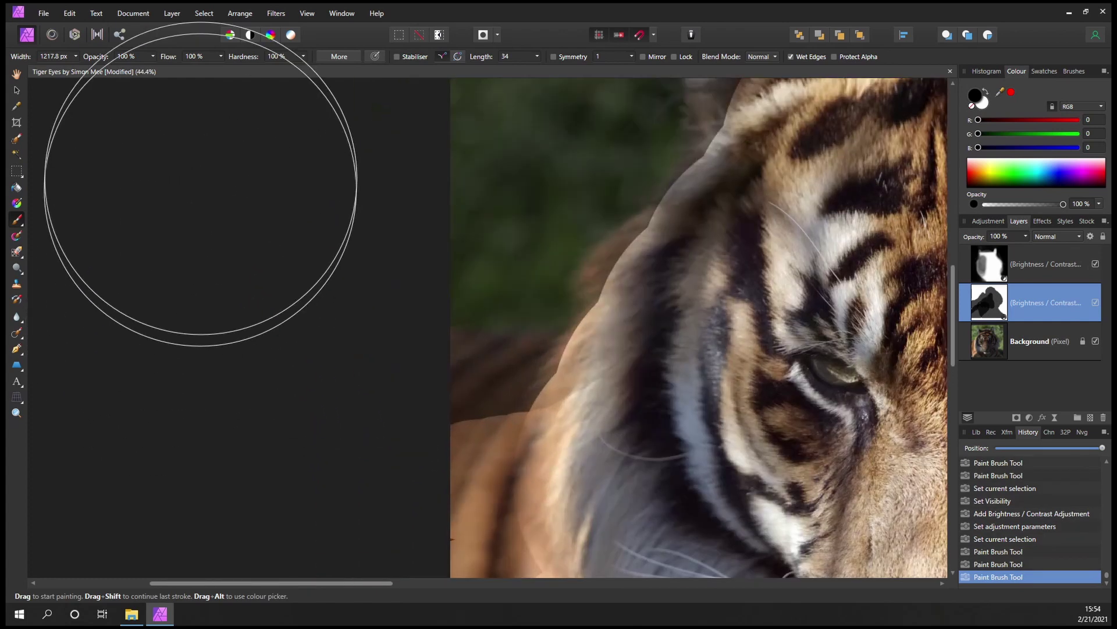
click(302, 56)
drag(266, 73, 208, 73)
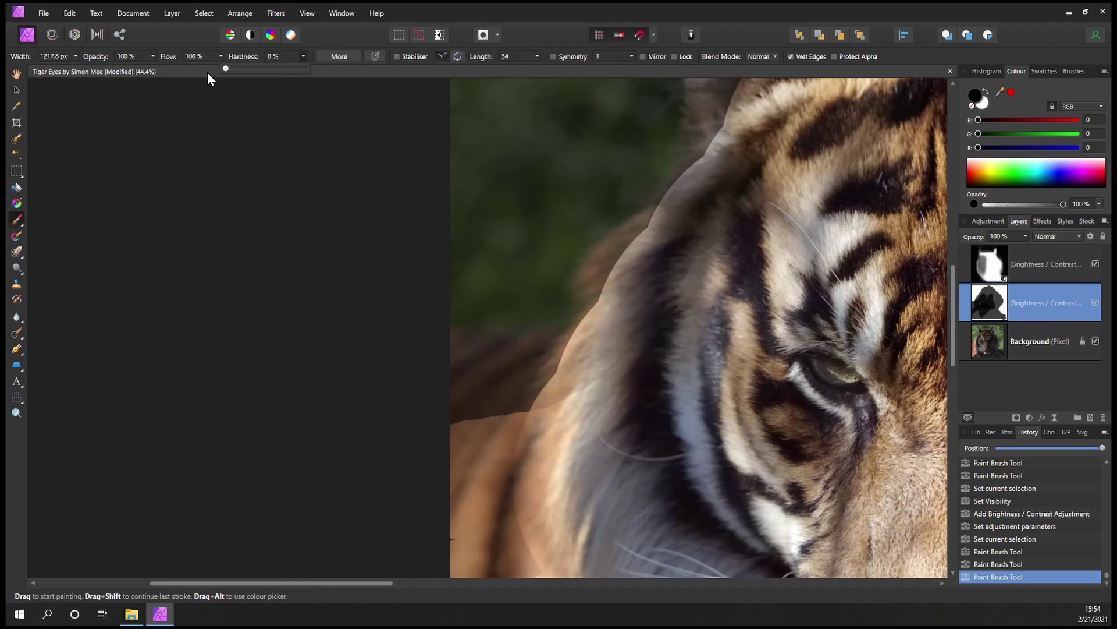
scroll(647, 295, up, 3)
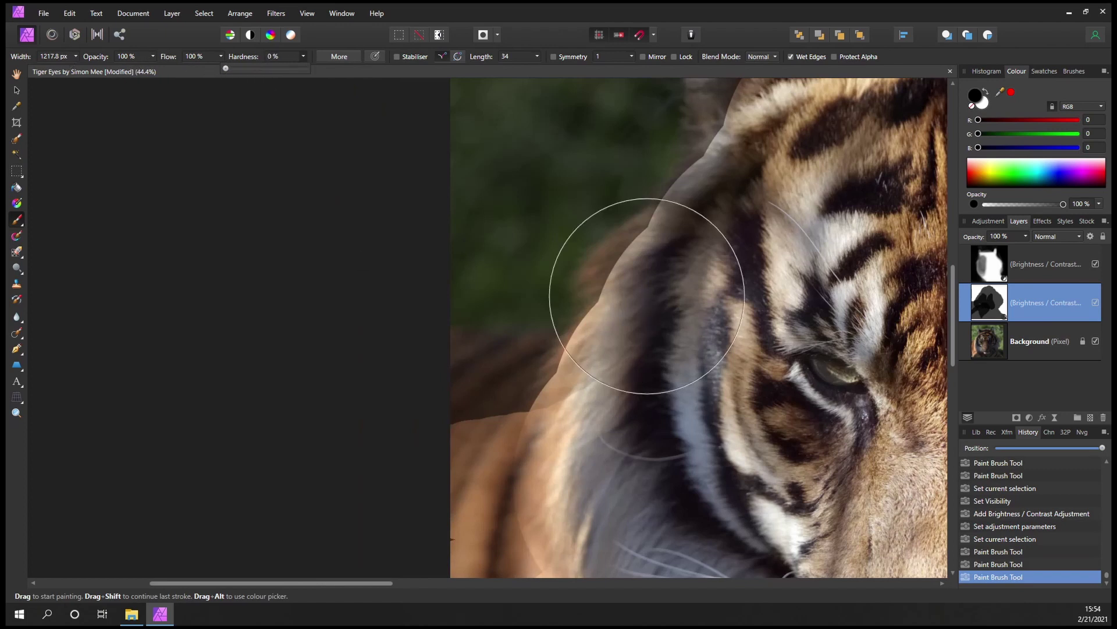
drag(611, 294, 617, 343)
key(ctrl+z)
scroll(677, 288, down, 3)
drag(676, 291, 674, 320)
scroll(582, 309, down, 1)
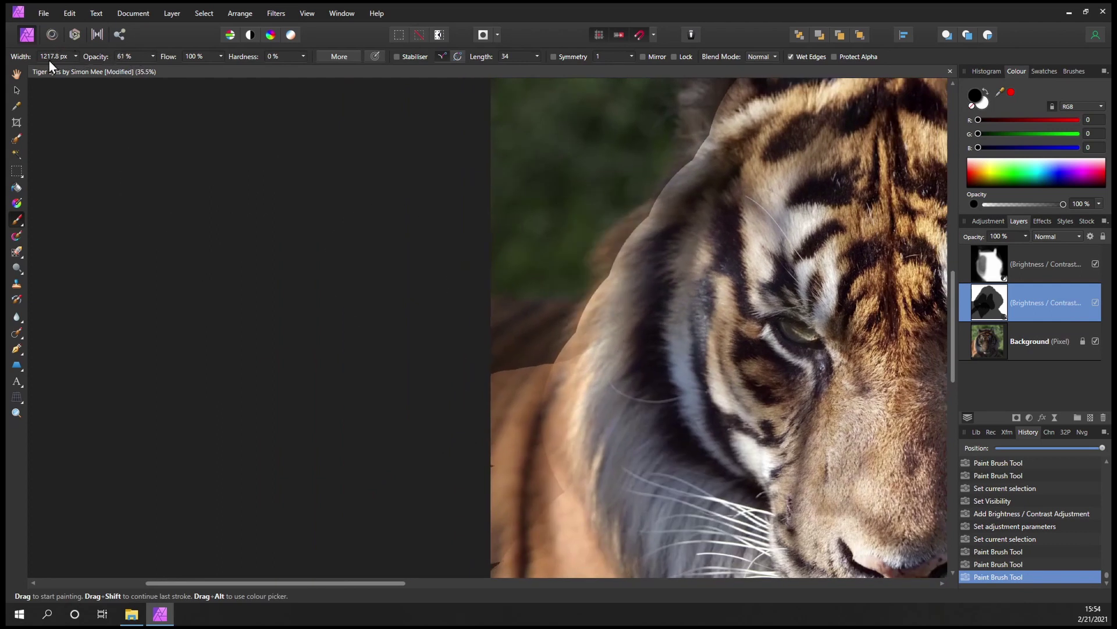
Step: Blend the hard mask edge across the tiger's left-hand shoulder and back with repeated soft black strokes at 61 % opacity
mouse_move(607, 358)
mouse_down()
mouse_move(614, 378)
mouse_move(481, 390)
mouse_up()
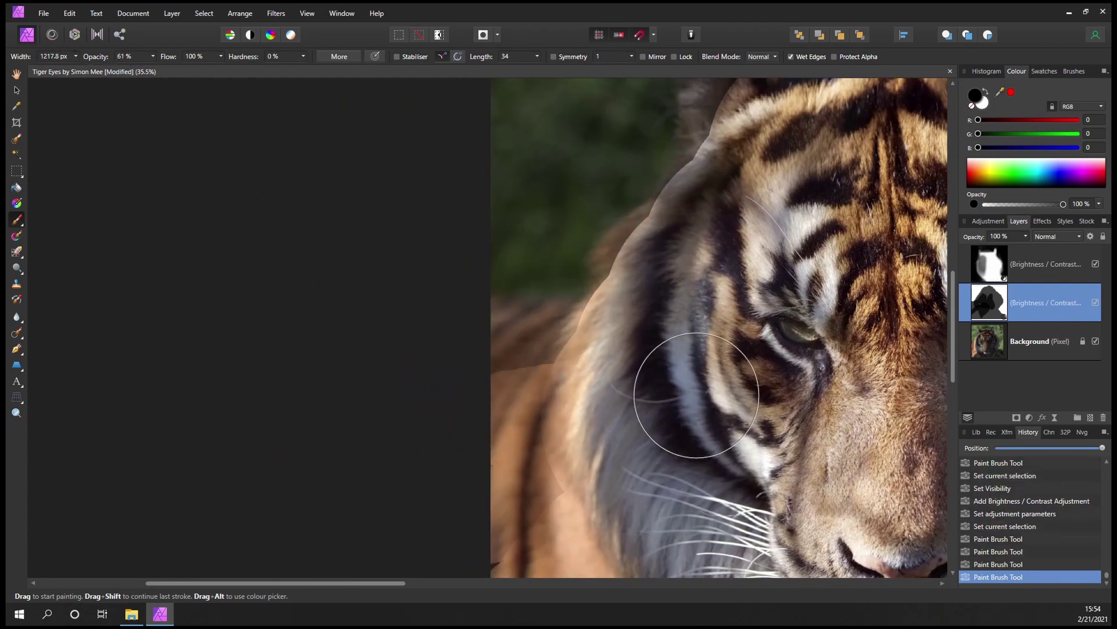
drag(696, 395, 431, 420)
drag(642, 406, 523, 418)
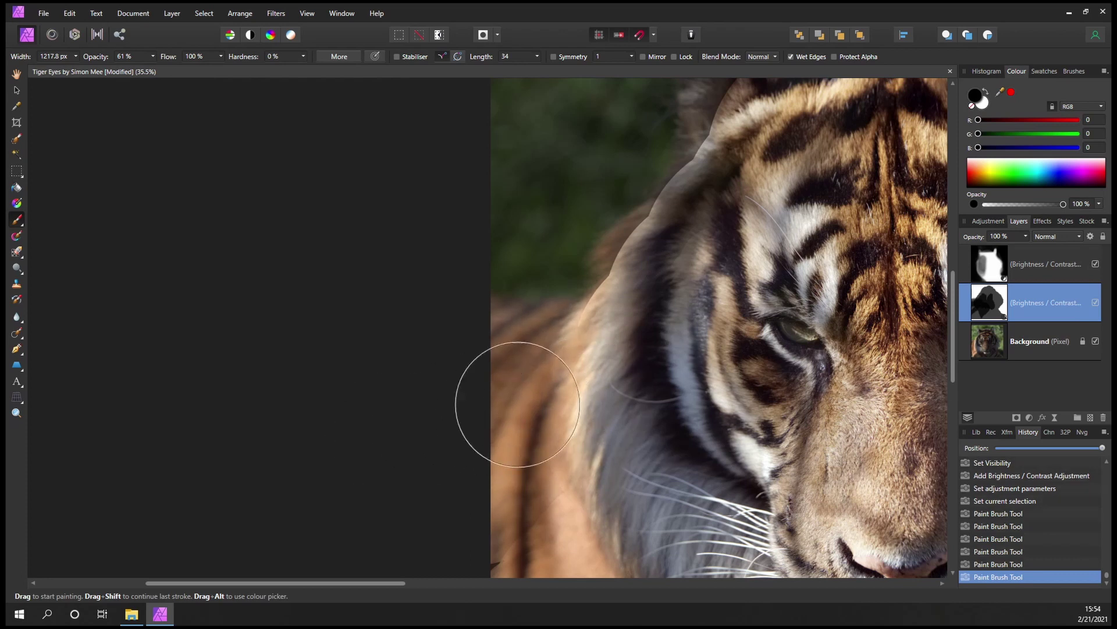
drag(624, 392, 470, 397)
mouse_move(583, 399)
mouse_down()
mouse_move(469, 399)
mouse_move(567, 392)
mouse_up()
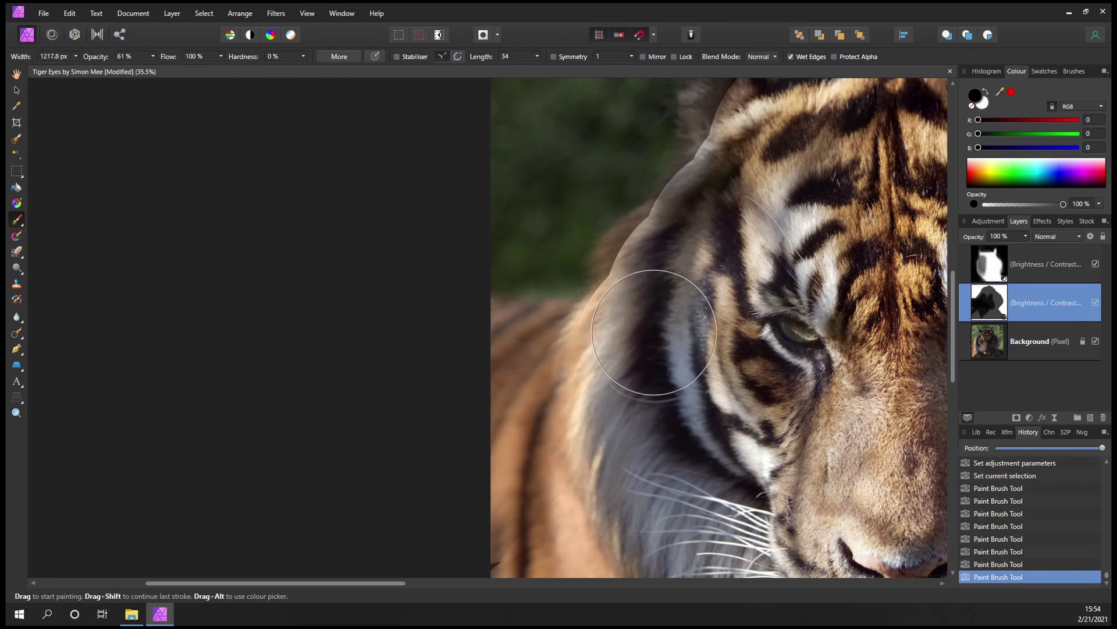
Step: Paint soft black along the left-hand side of the head, and reduce the brush to 459.3 px to paint both ears and the crown
drag(668, 329, 529, 553)
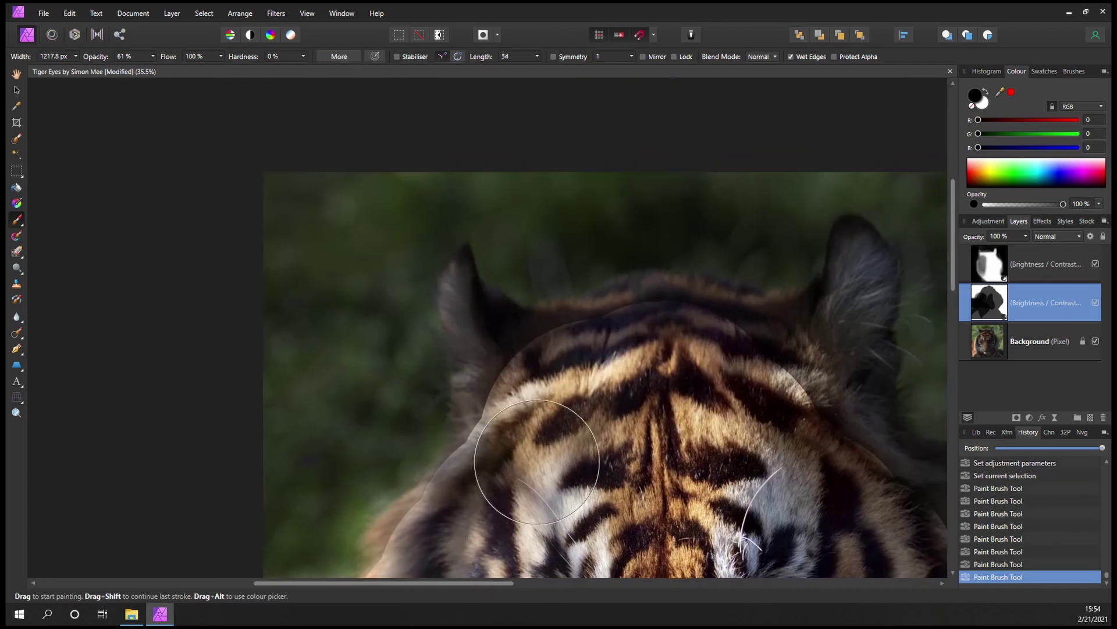
mouse_move(537, 461)
mouse_down()
mouse_move(516, 446)
mouse_move(465, 538)
mouse_move(544, 413)
mouse_move(532, 429)
mouse_move(513, 358)
mouse_move(527, 411)
mouse_move(519, 442)
mouse_move(486, 332)
mouse_move(503, 363)
mouse_up()
key(bracketleft)
key(bracketleft)
key(bracketleft)
key(bracketleft)
key(bracketleft)
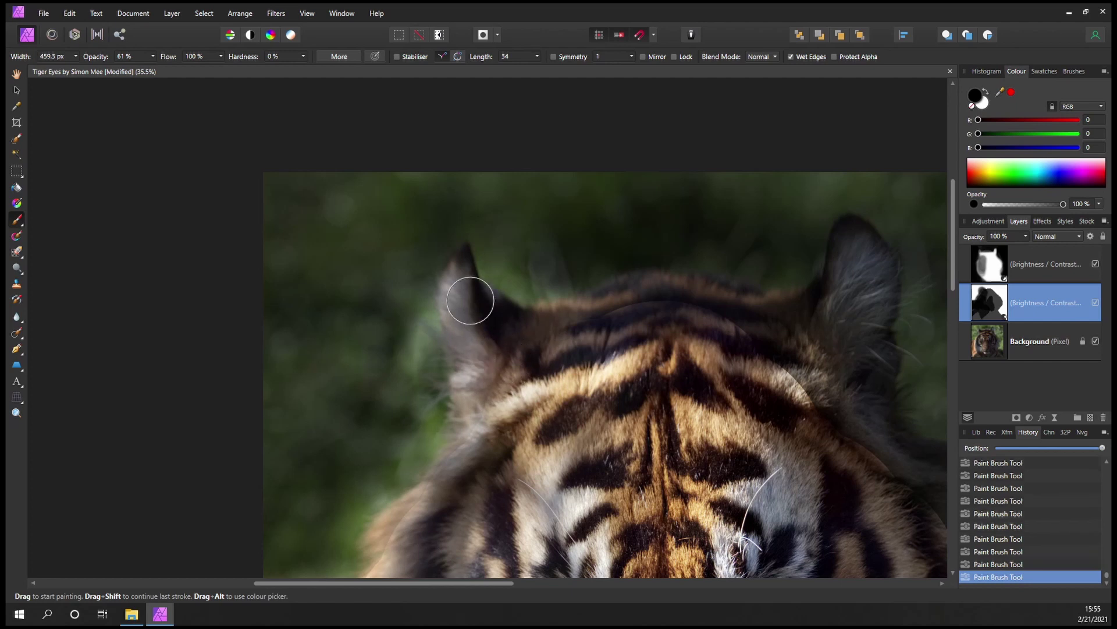
mouse_move(470, 301)
mouse_down()
mouse_move(860, 271)
mouse_move(856, 251)
mouse_move(878, 389)
mouse_move(875, 373)
mouse_move(869, 507)
mouse_move(779, 303)
mouse_move(777, 362)
mouse_up()
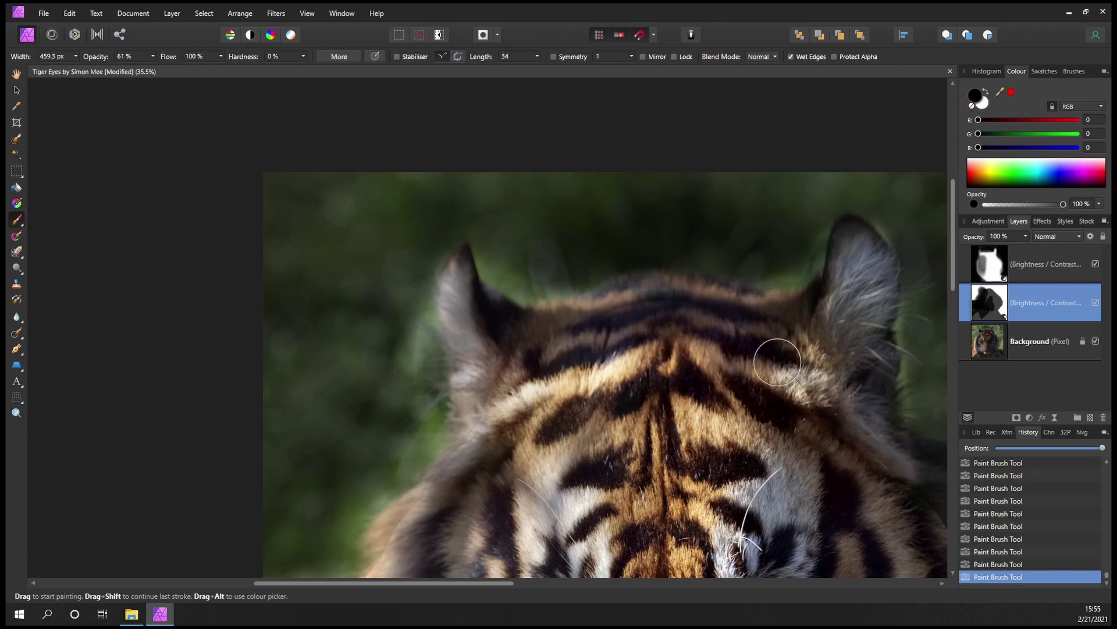
Step: Paint soft black strokes along the right-hand mane and cheek fur to hide the visible mask edge
mouse_move(727, 487)
mouse_down()
mouse_move(361, 76)
mouse_move(120, 120)
mouse_up()
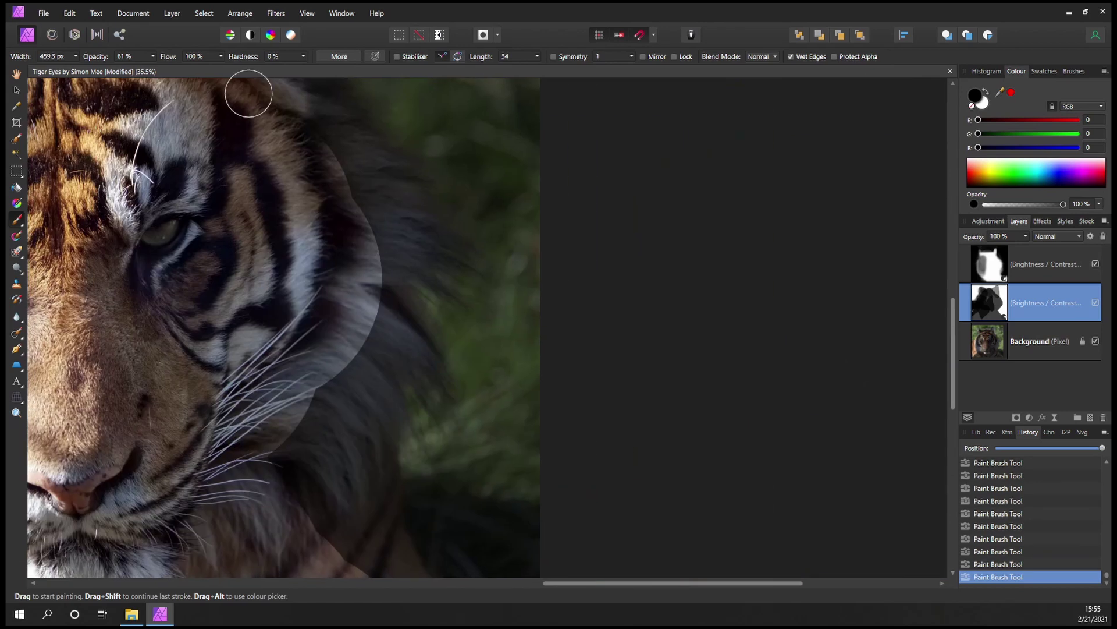
mouse_move(326, 187)
mouse_down()
mouse_move(392, 307)
mouse_move(360, 287)
mouse_move(403, 467)
mouse_move(361, 300)
mouse_move(342, 330)
mouse_up()
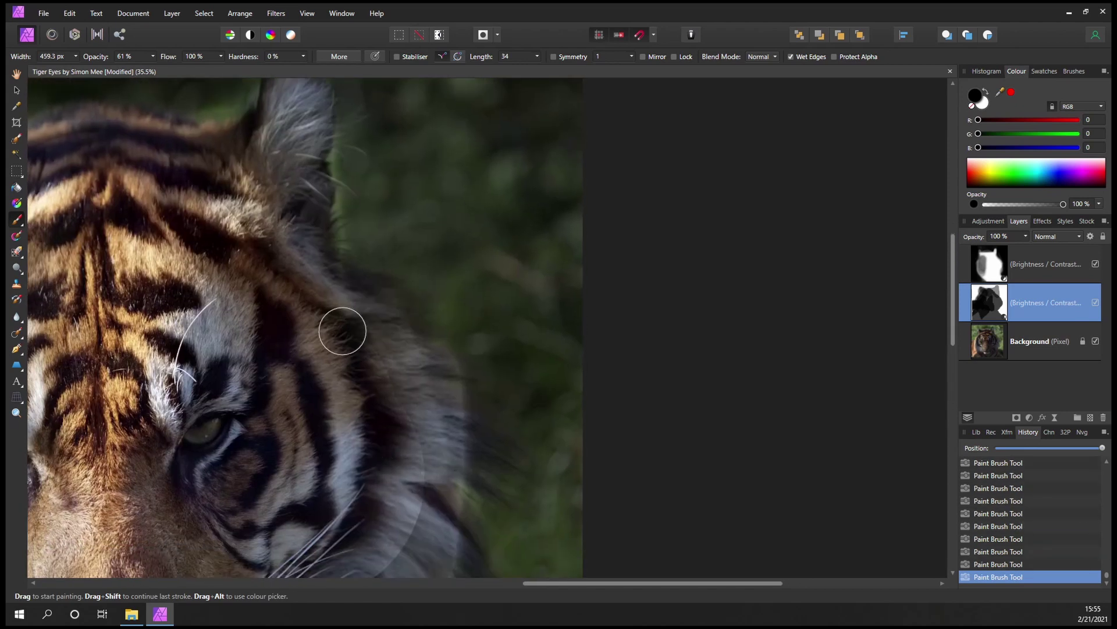
mouse_move(280, 263)
mouse_down()
mouse_move(338, 324)
mouse_move(339, 272)
mouse_move(394, 390)
mouse_move(427, 272)
mouse_move(431, 147)
mouse_up()
drag(409, 356, 408, 258)
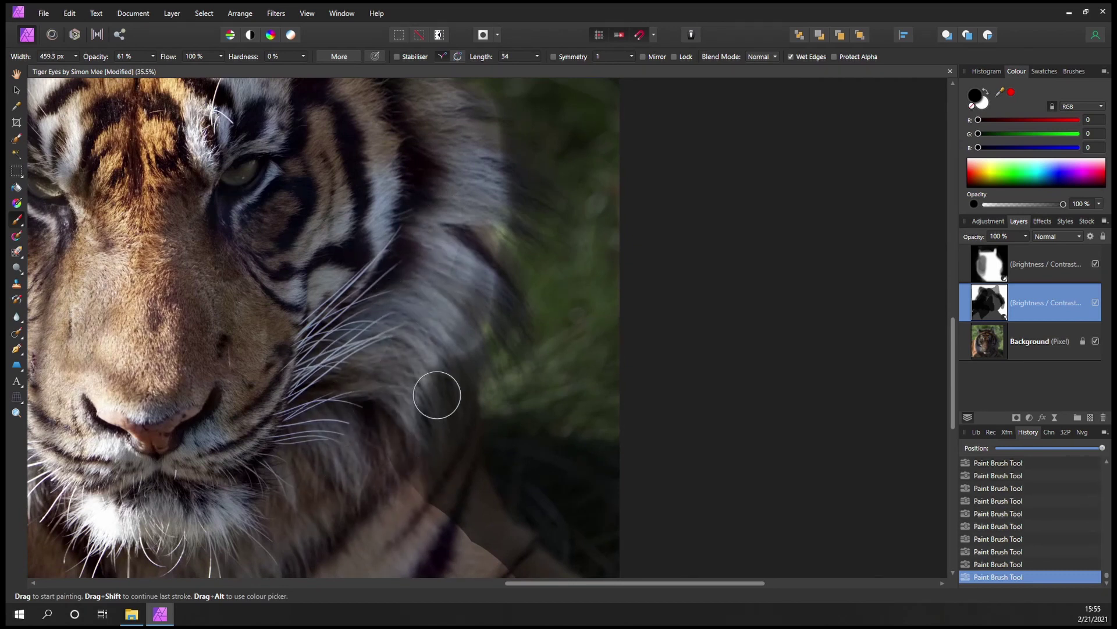
mouse_move(436, 392)
mouse_down()
mouse_move(440, 498)
mouse_move(447, 197)
mouse_up()
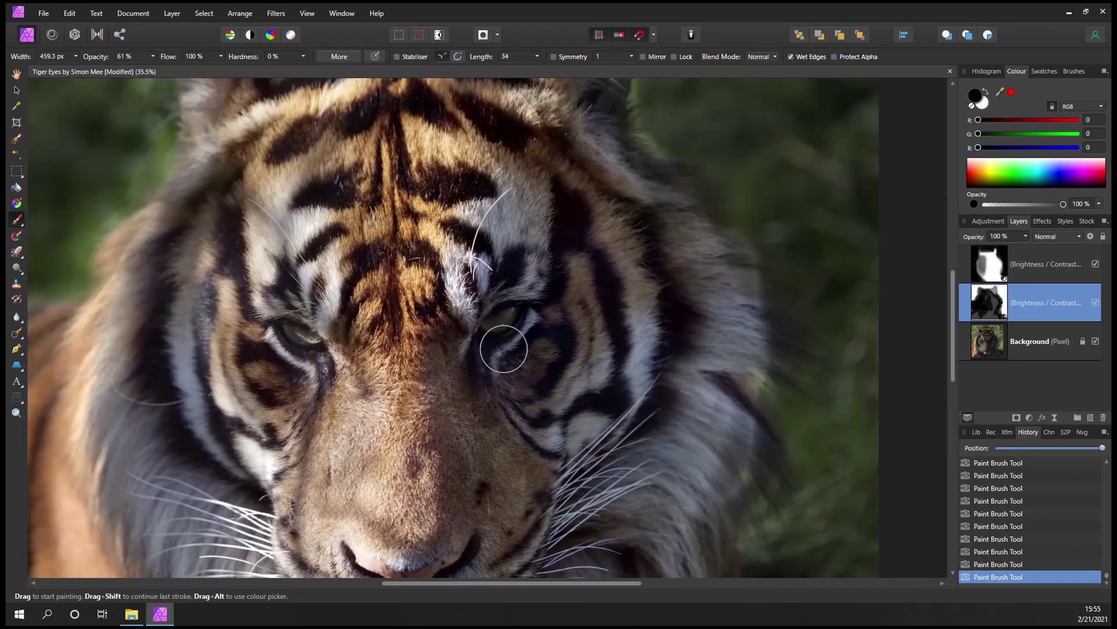
Step: Show the darkening layer's mask and paint black over the grey face and chest areas at 85 % hardness and 61 % opacity
scroll(524, 291, down, 3)
scroll(570, 251, down, 1)
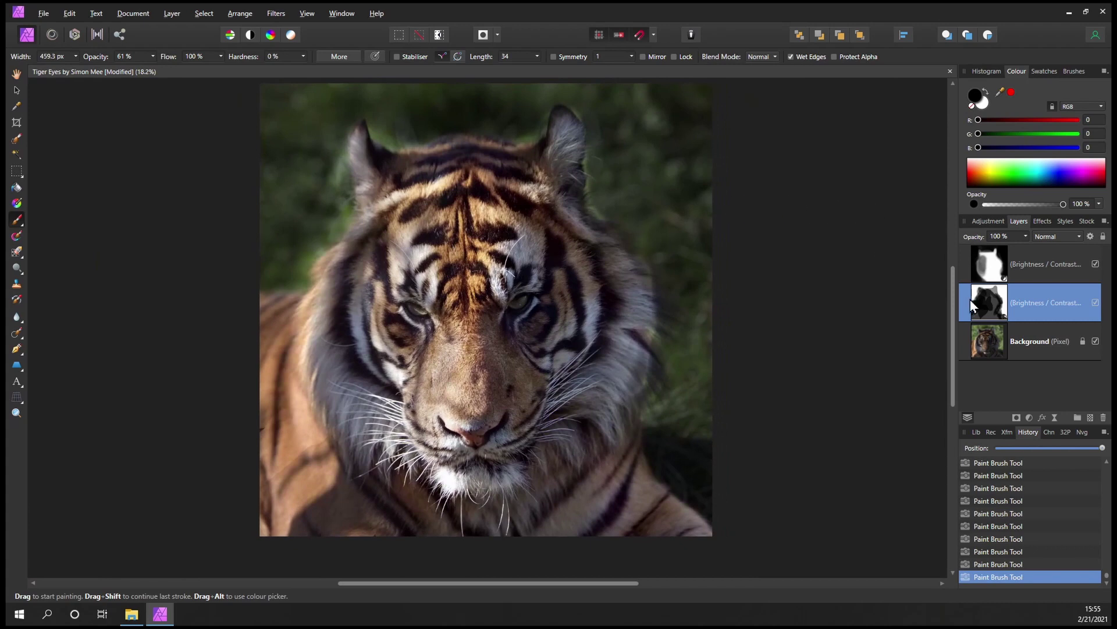
alt+click(993, 308)
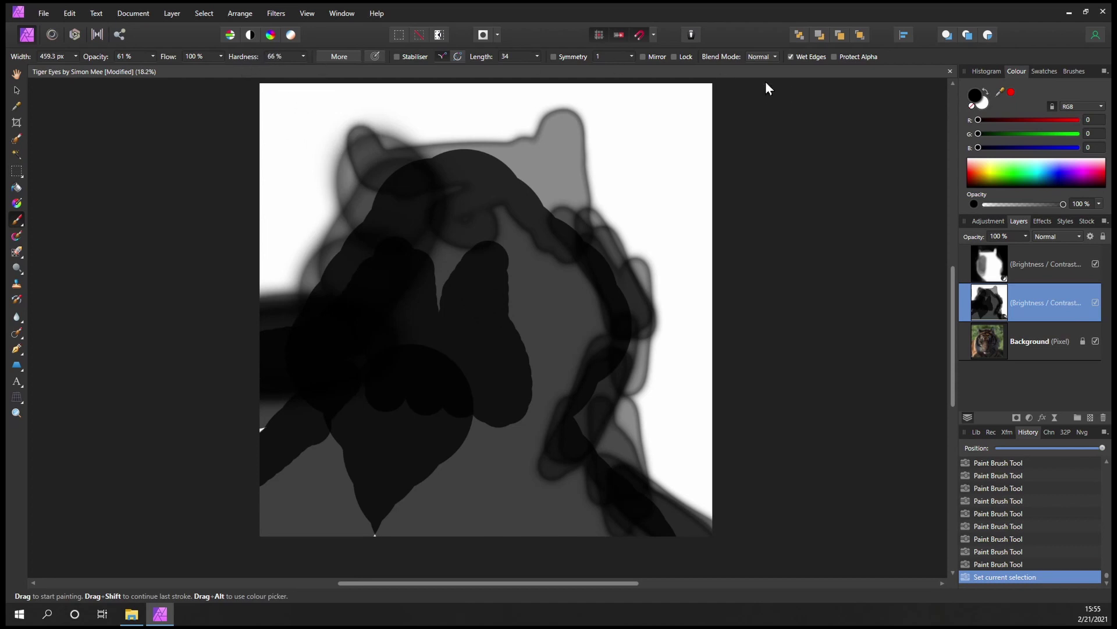
drag(770, 80, 805, 87)
click(521, 241)
mouse_move(482, 384)
mouse_down()
mouse_move(482, 322)
mouse_move(467, 396)
mouse_move(458, 250)
mouse_up()
mouse_move(458, 280)
mouse_down()
mouse_move(435, 444)
mouse_move(441, 500)
mouse_move(269, 561)
mouse_move(379, 514)
mouse_move(282, 529)
mouse_move(606, 512)
mouse_up()
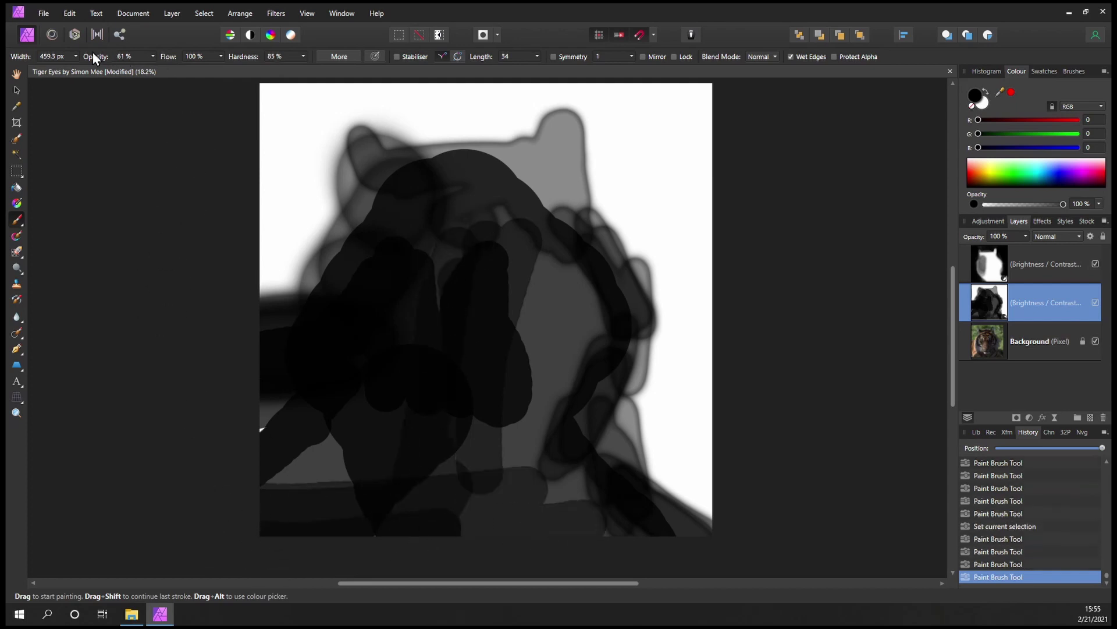
Step: Raise the brush opacity to 97 %, paint the remaining grey areas inside the tiger black, and leave the mask view via the Background layer
key(9)
key(7)
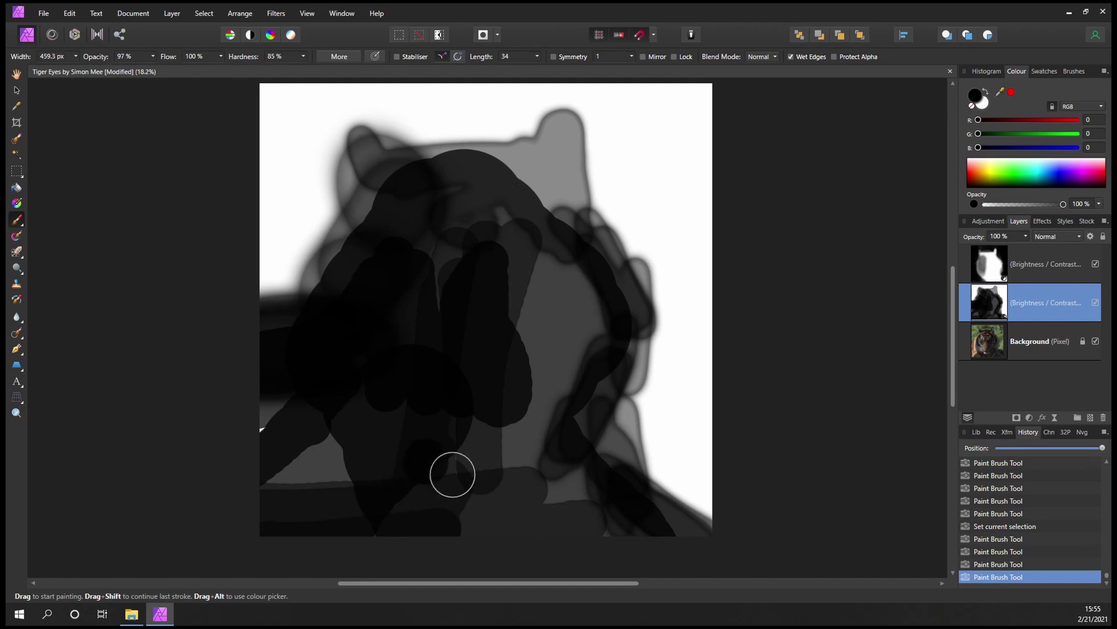
mouse_move(560, 510)
mouse_down()
mouse_move(376, 505)
mouse_move(629, 512)
mouse_move(571, 260)
mouse_move(551, 369)
mouse_move(439, 488)
mouse_move(339, 399)
mouse_move(304, 426)
mouse_move(252, 412)
mouse_move(542, 309)
mouse_move(563, 238)
mouse_move(589, 424)
mouse_move(532, 483)
mouse_up()
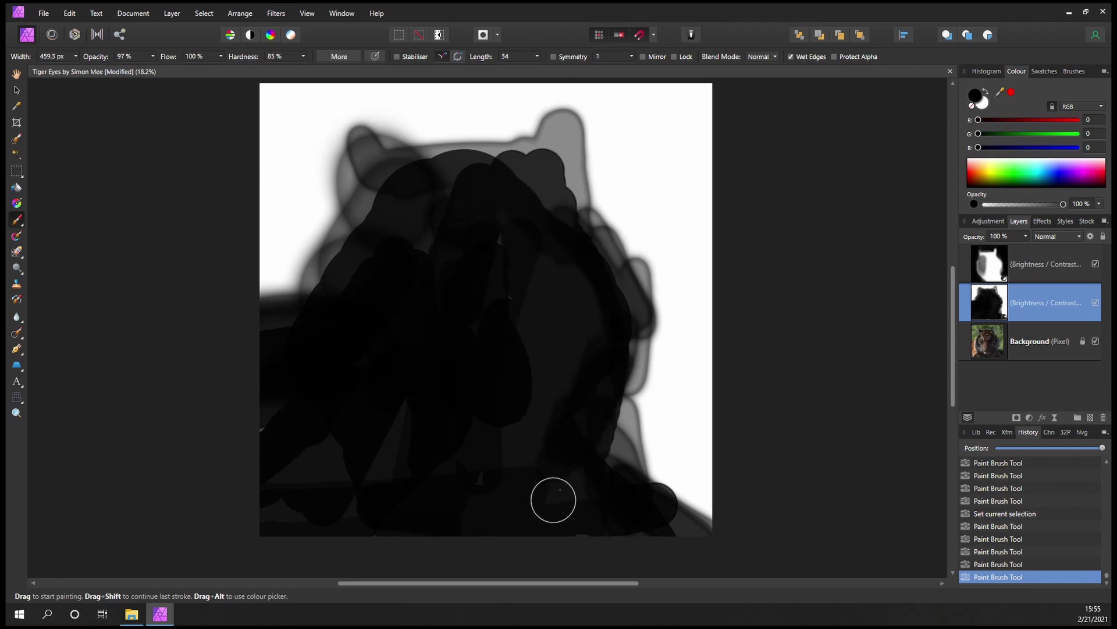
click(994, 344)
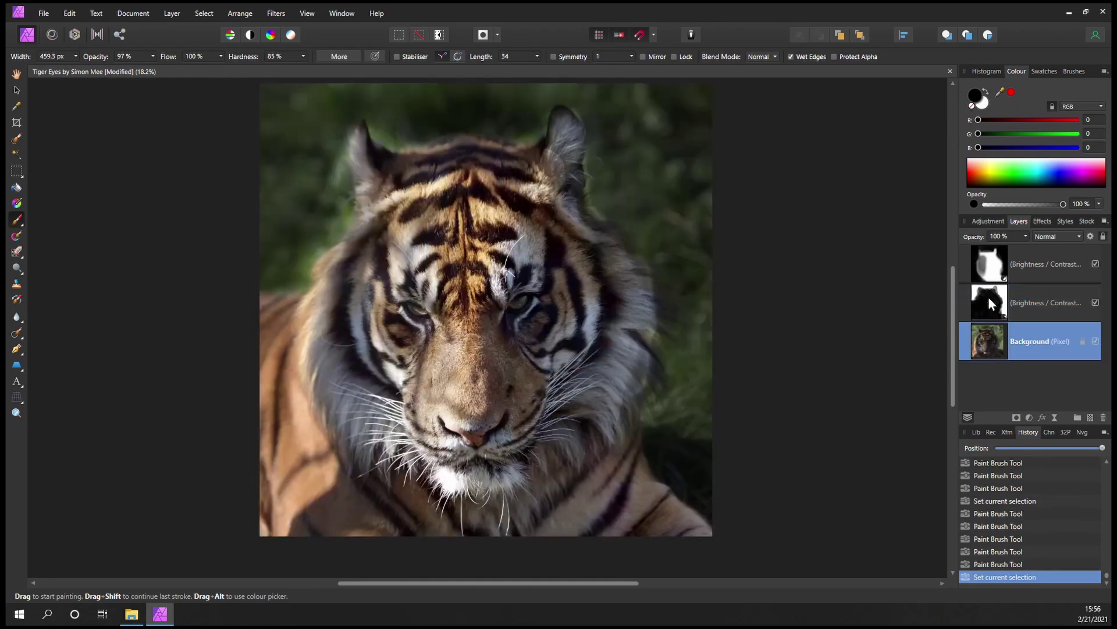
Step: Reselect the darkening layer and paint black over the right-hand cheek and neck fur, softening the brush to 0 % hardness and 62 % opacity
click(987, 307)
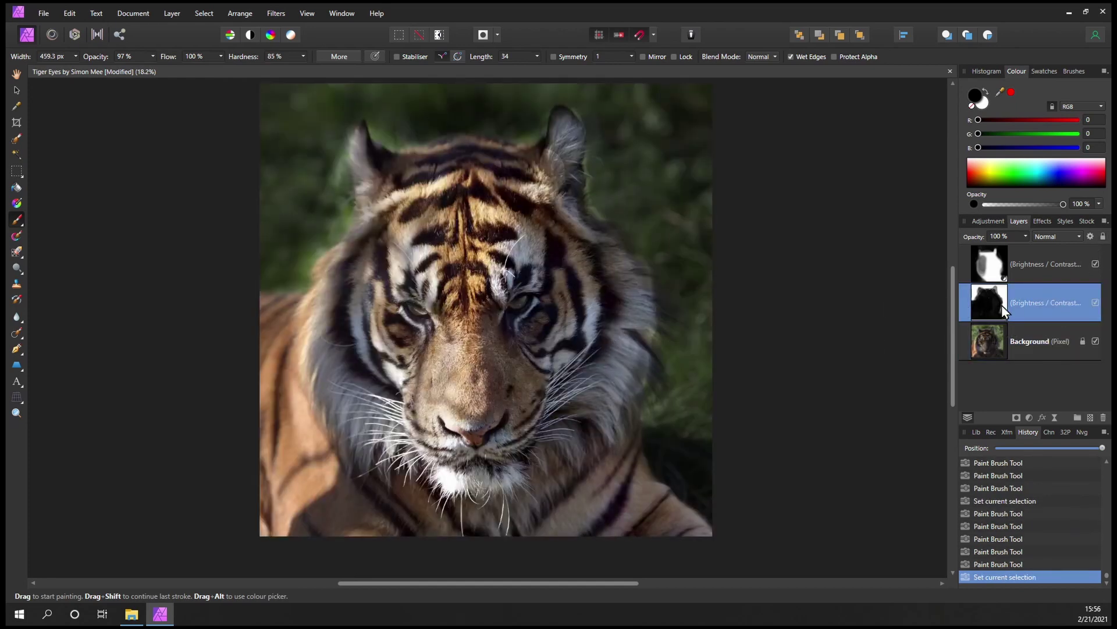
scroll(606, 445, up, 5)
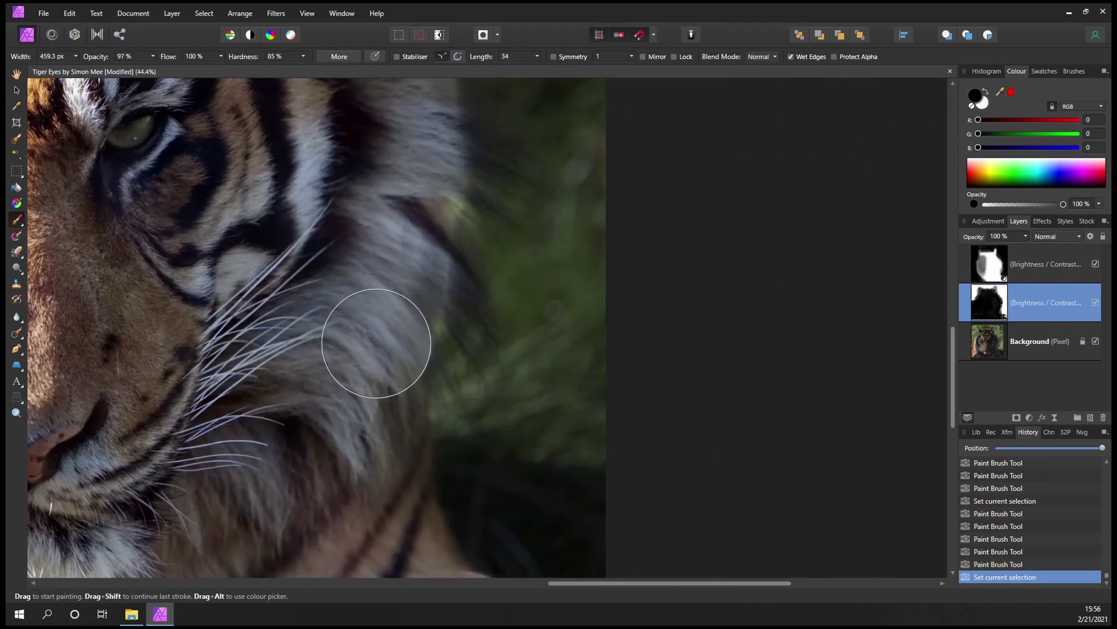
scroll(394, 345, up, 4)
mouse_move(396, 351)
mouse_down()
mouse_move(362, 290)
mouse_move(280, 264)
mouse_move(301, 318)
mouse_move(315, 437)
mouse_move(300, 497)
mouse_move(320, 251)
mouse_move(297, 117)
mouse_up()
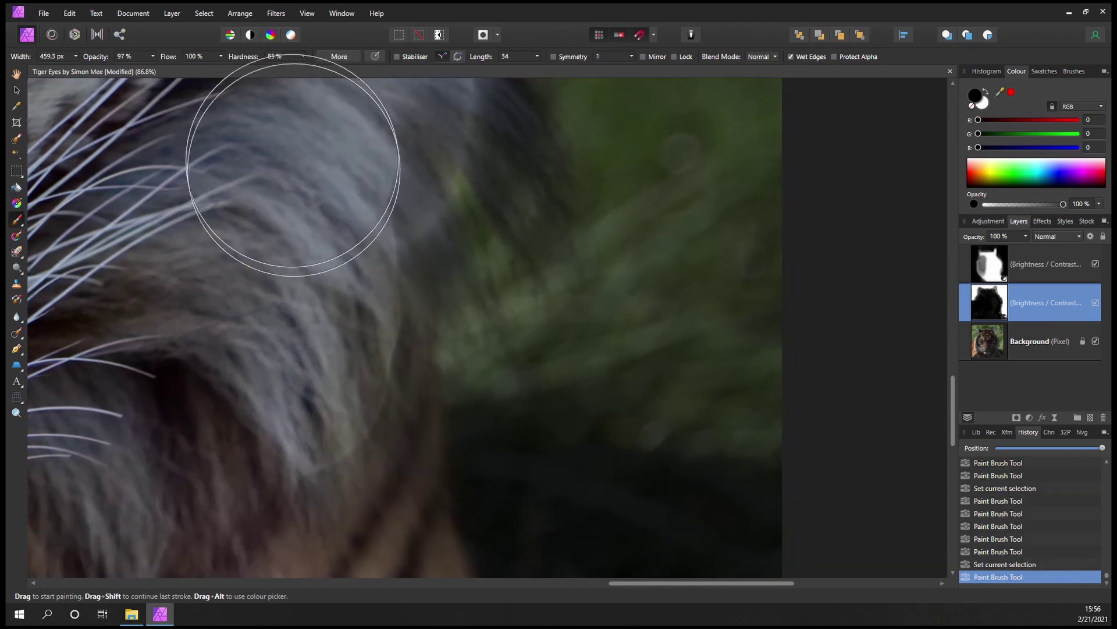
drag(292, 166, 297, 235)
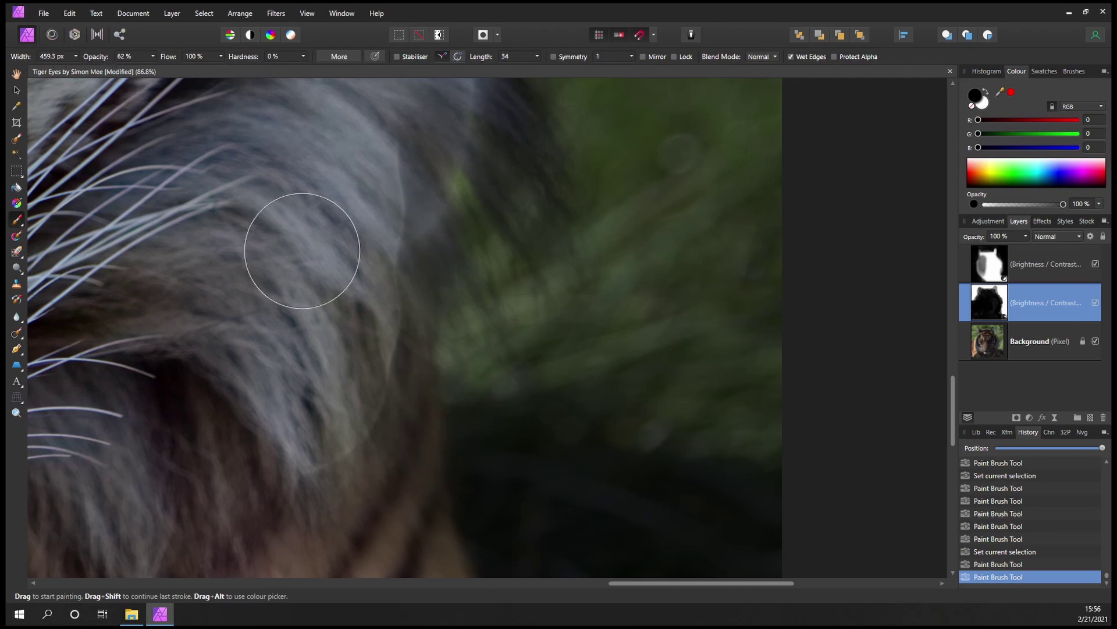
mouse_move(341, 227)
mouse_down()
mouse_move(369, 408)
mouse_move(357, 469)
mouse_up()
mouse_move(337, 540)
mouse_down()
mouse_move(357, 573)
mouse_move(379, 536)
mouse_move(314, 324)
mouse_move(406, 255)
mouse_move(349, 299)
mouse_move(494, 274)
mouse_move(449, 324)
mouse_move(392, 212)
mouse_move(428, 241)
mouse_move(344, 210)
mouse_move(411, 424)
mouse_up()
Step: Switch to white and paint the background beside the right-hand ear and mane darker, enlarging the brush to 1221.7 px for the grass
scroll(349, 299, down, 5)
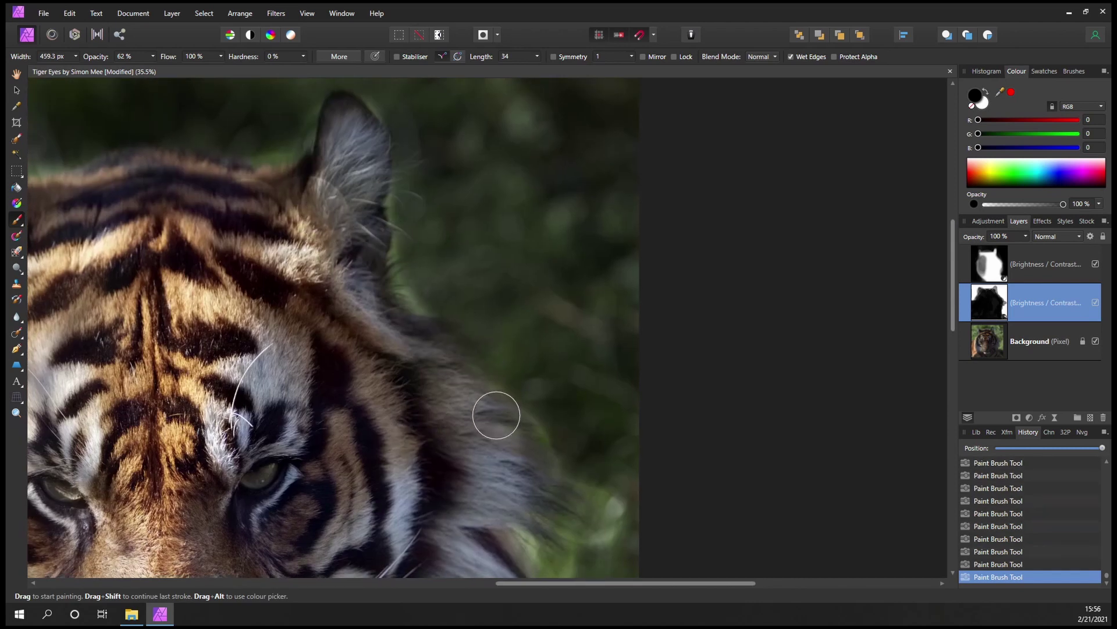
click(984, 105)
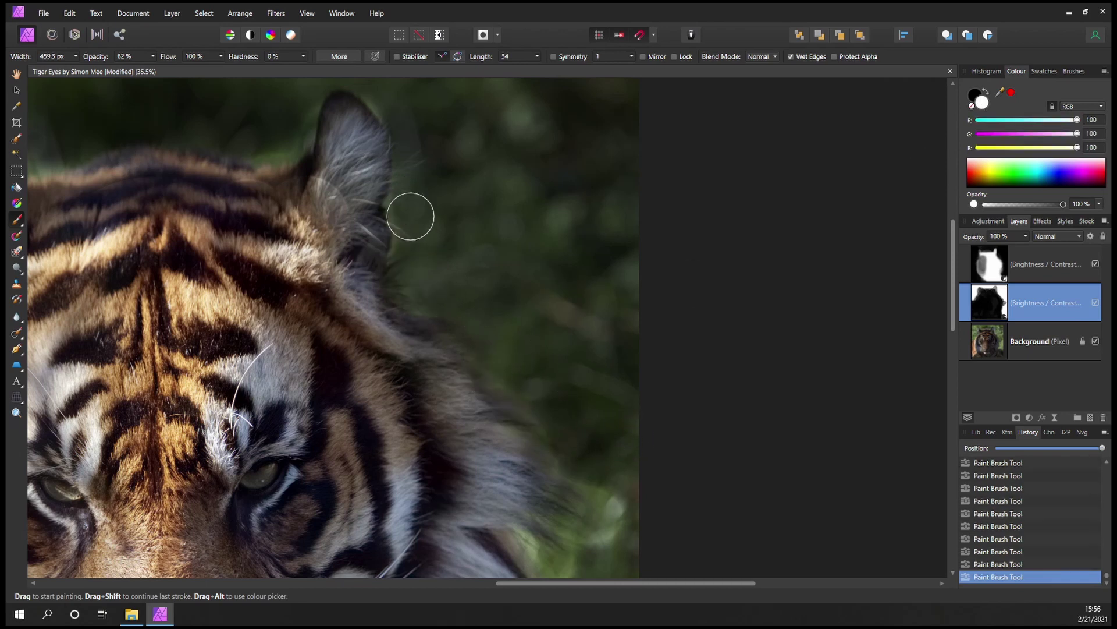
drag(577, 329, 364, 88)
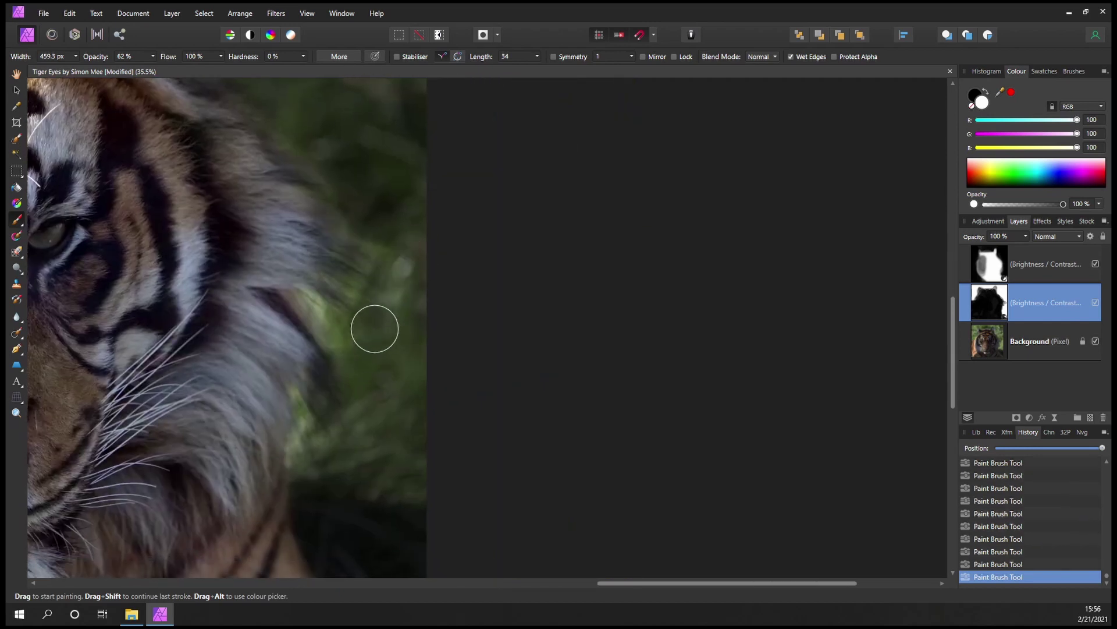
key(bracketright)
key(bracketright)
key(bracketright)
key(bracketright)
key(bracketright)
key(bracketright)
click(379, 310)
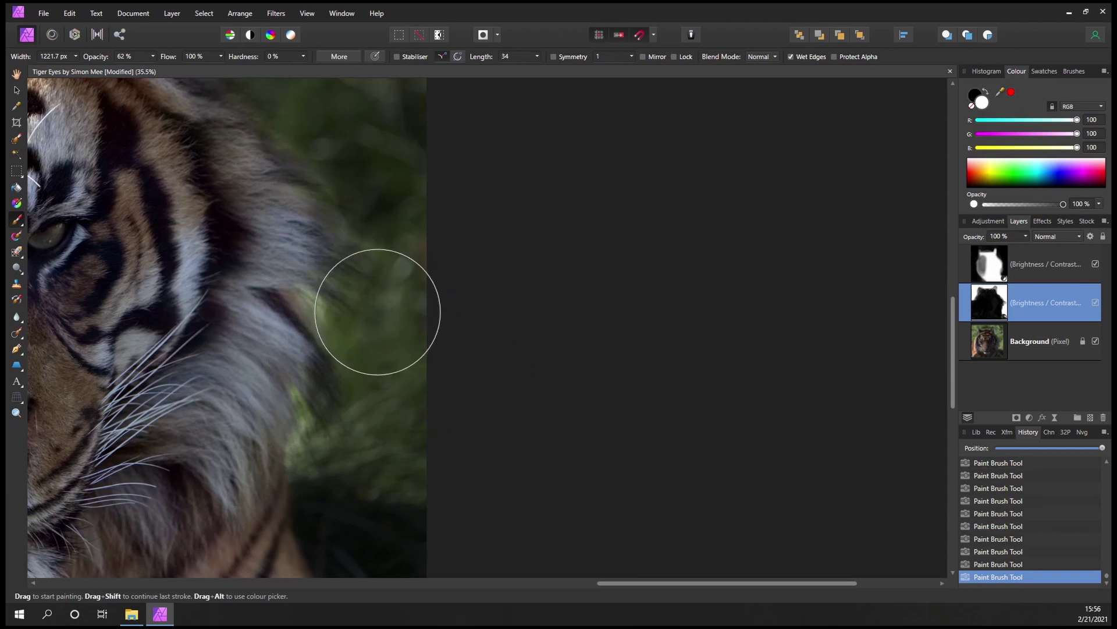
Step: Paint the grass beside the right-hand mane darker with white, then reduce the brush width to 283 px
drag(369, 304, 335, 286)
mouse_move(355, 378)
mouse_down()
mouse_move(399, 524)
mouse_move(331, 444)
mouse_move(431, 536)
mouse_move(330, 370)
mouse_move(432, 369)
mouse_move(359, 295)
mouse_move(435, 399)
mouse_up()
key(bracketleft)
key(bracketleft)
key(bracketleft)
key(bracketleft)
key(bracketleft)
key(bracketleft)
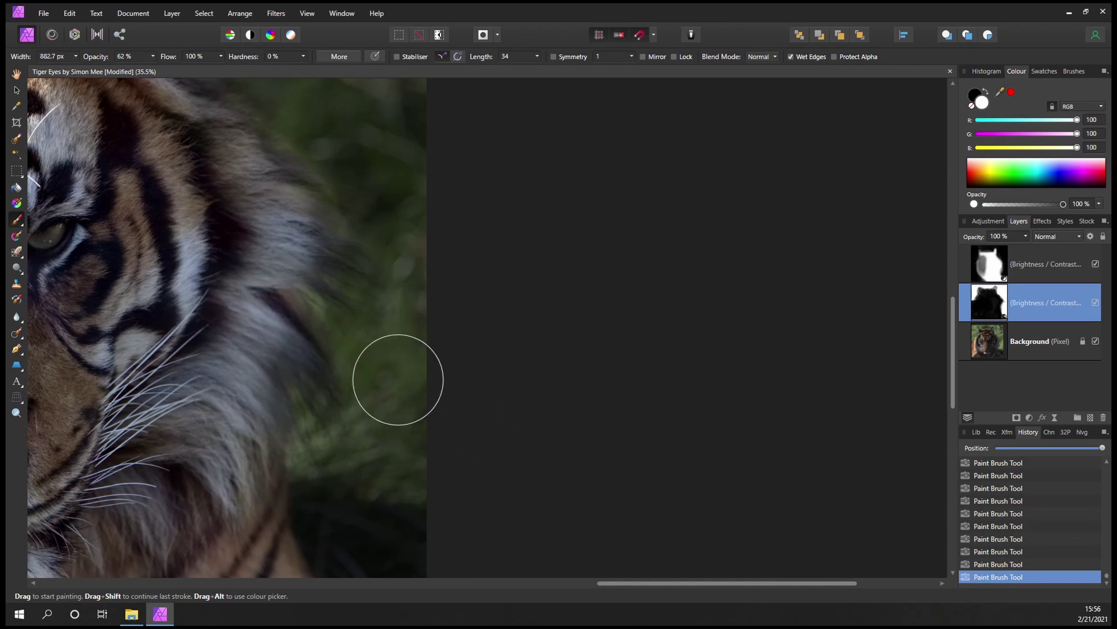
key(bracketleft)
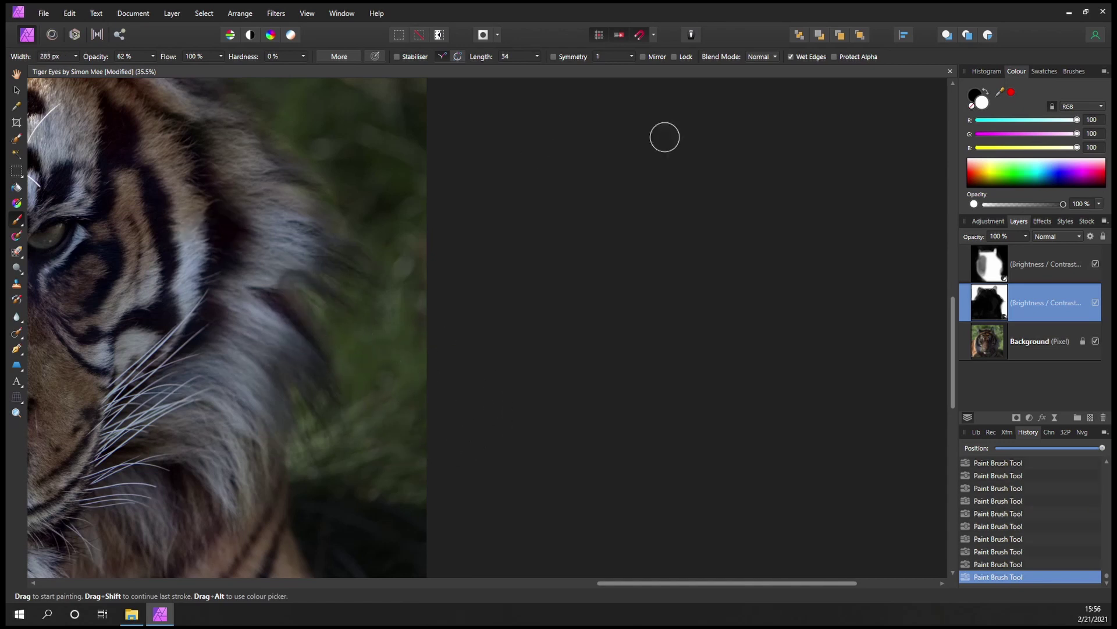
Step: Paint white over the background between the top of the head and the right-hand ear to darken it, then switch back to black
click(982, 92)
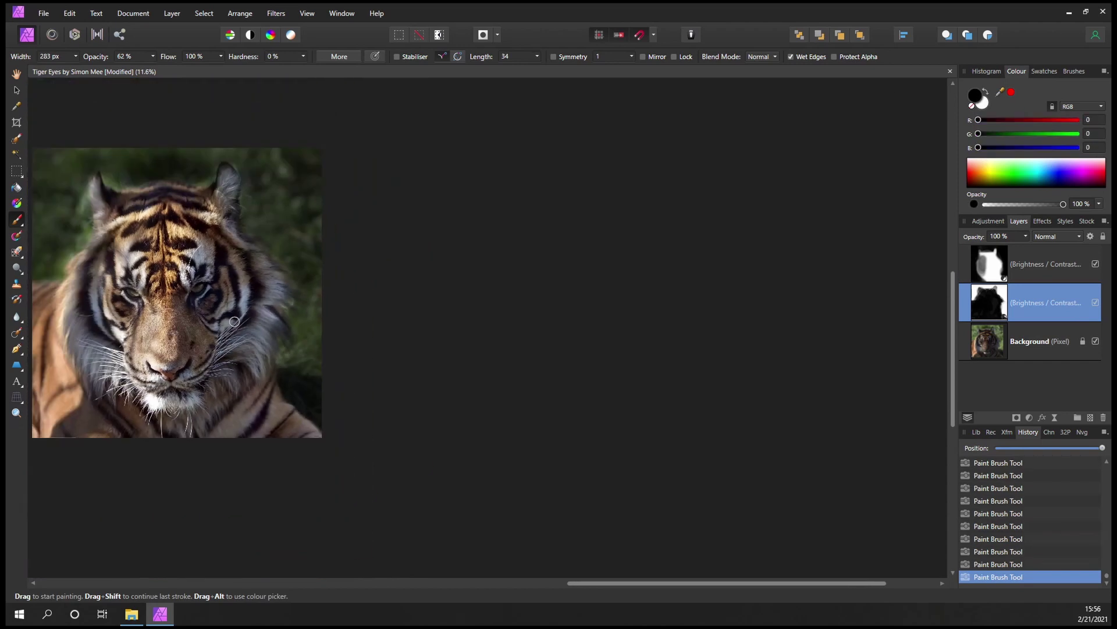
scroll(289, 317, down, 5)
scroll(478, 337, up, 3)
scroll(414, 309, down, 2)
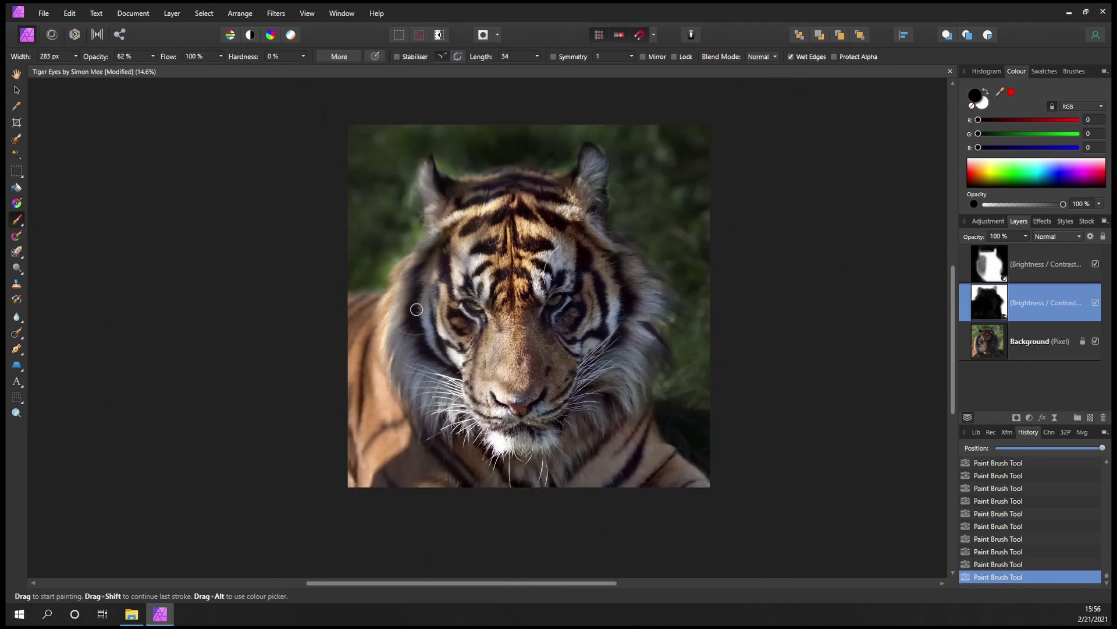
scroll(547, 183, up, 4)
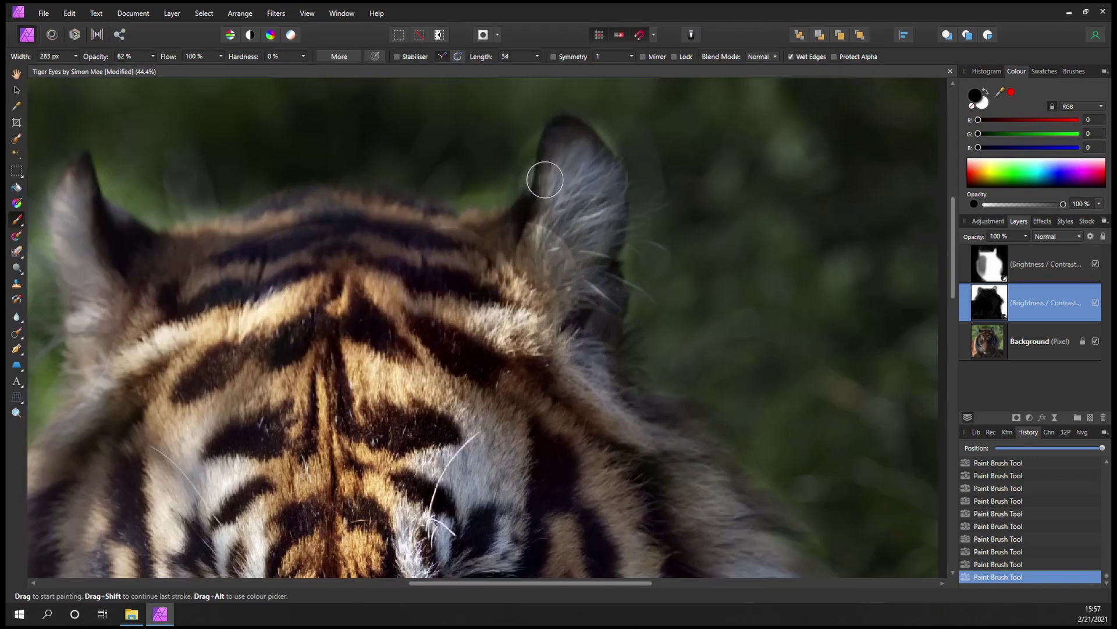
click(983, 105)
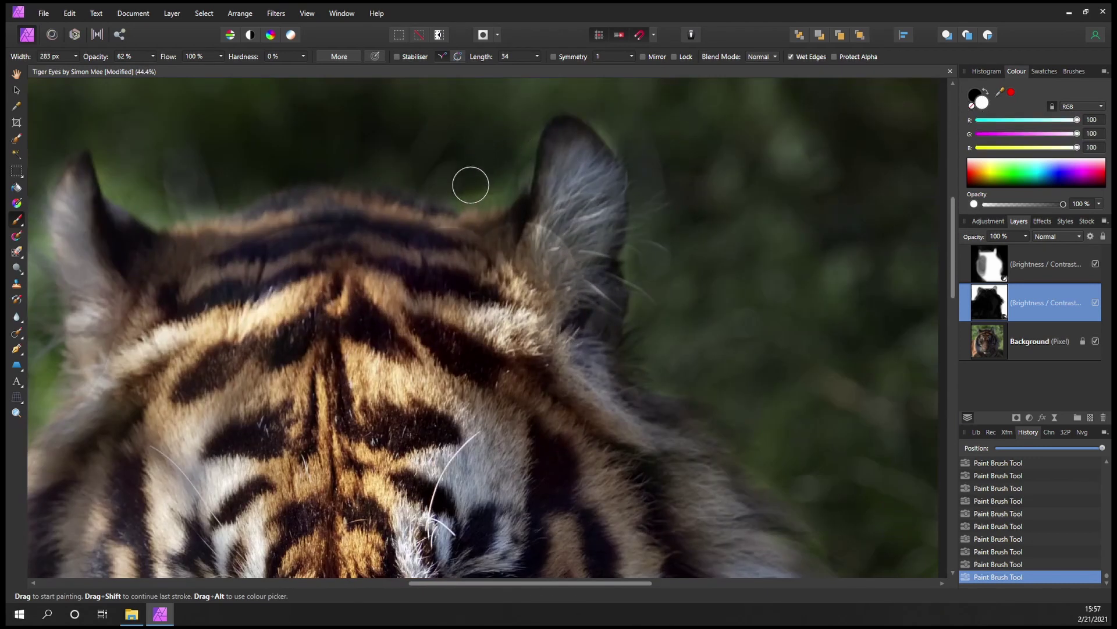
mouse_move(468, 197)
mouse_down()
mouse_move(509, 125)
mouse_move(509, 193)
mouse_up()
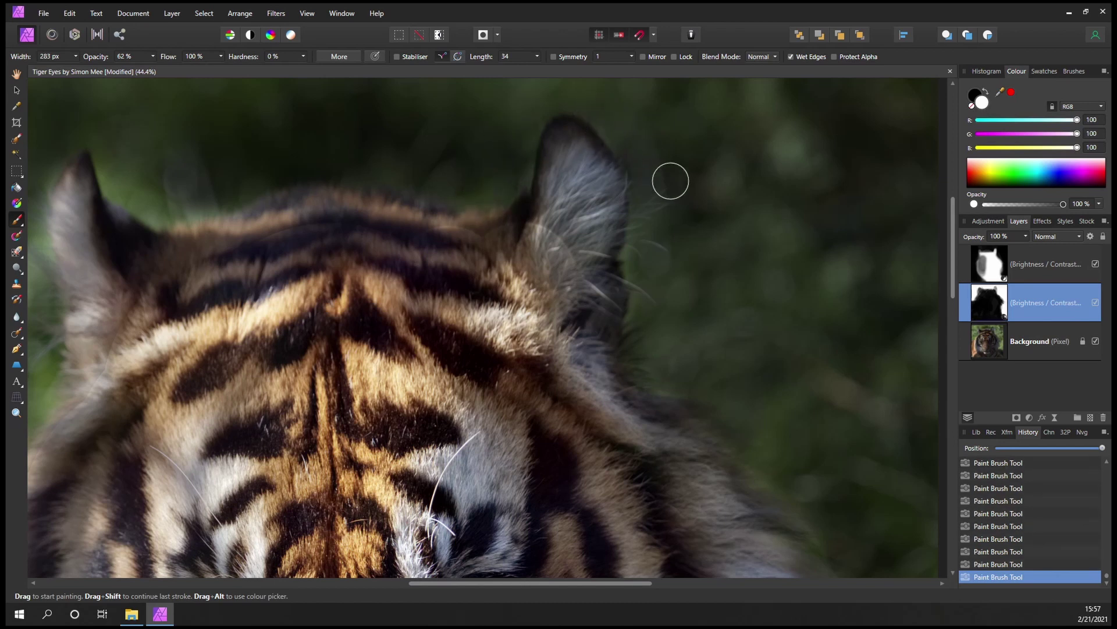
scroll(192, 202, left, 2)
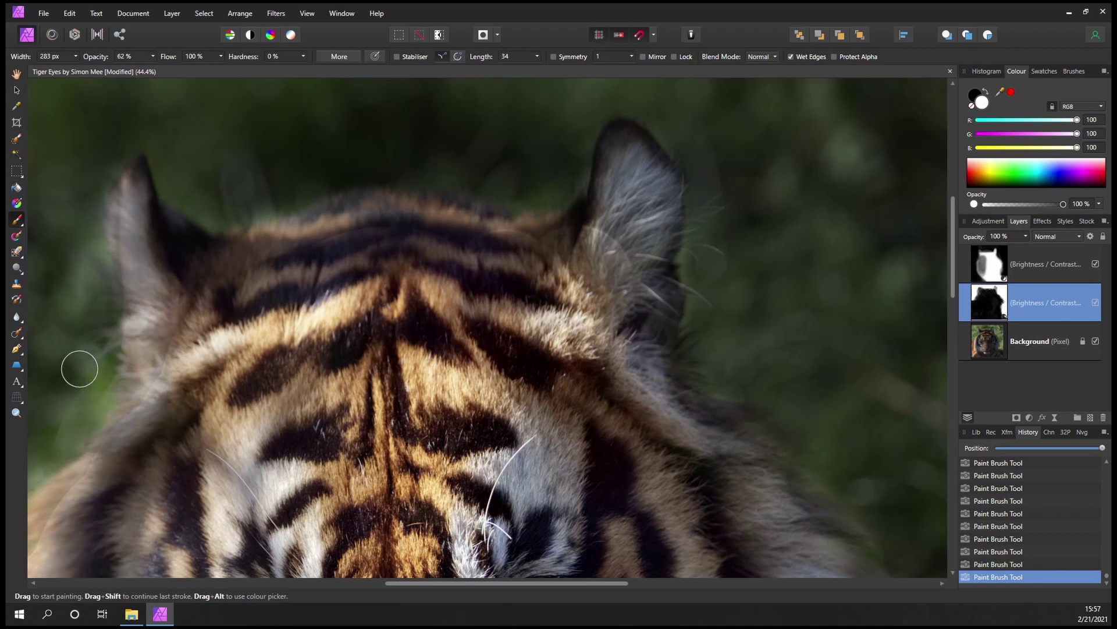
click(975, 95)
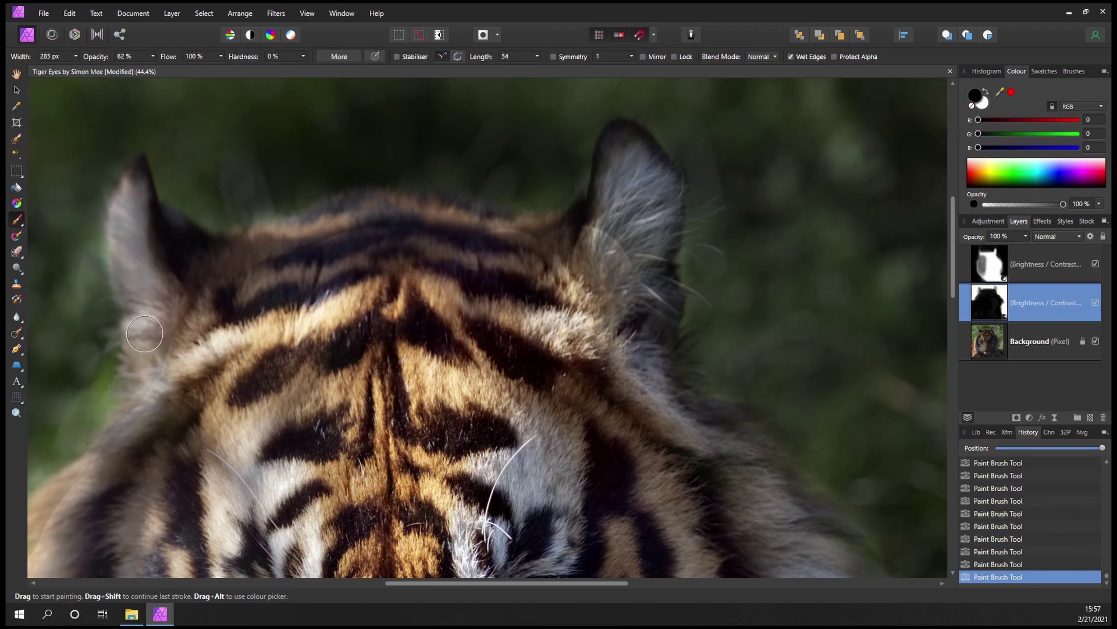
Step: Compare the whole tiger with both Brightness / Contrast layers hidden and shown again
scroll(237, 299, down, 5)
scroll(518, 417, up, 5)
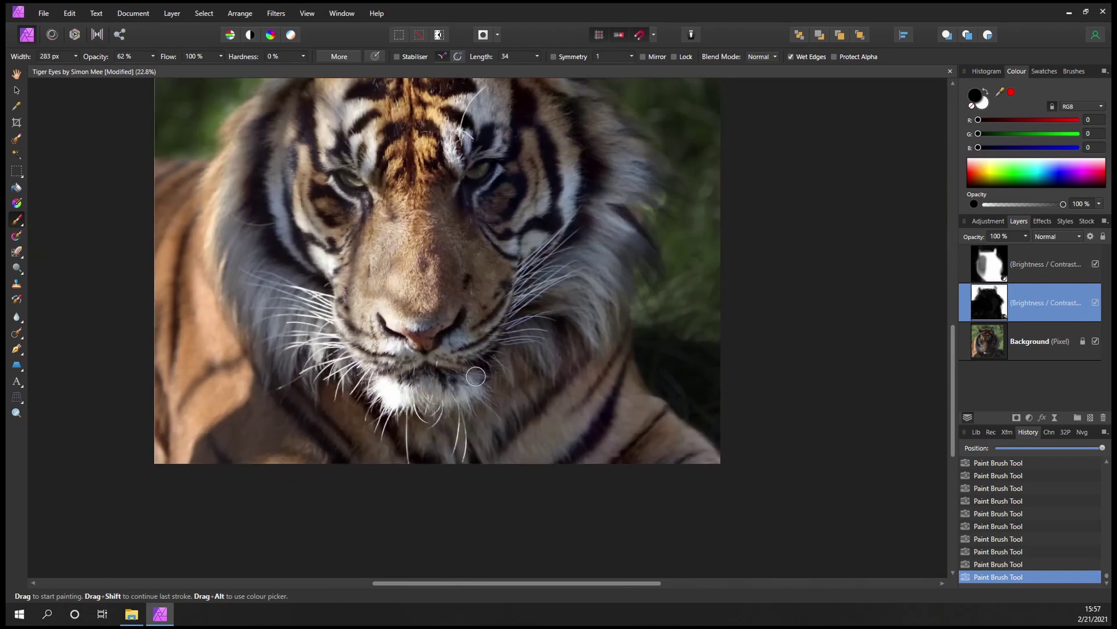
scroll(494, 413, down, 4)
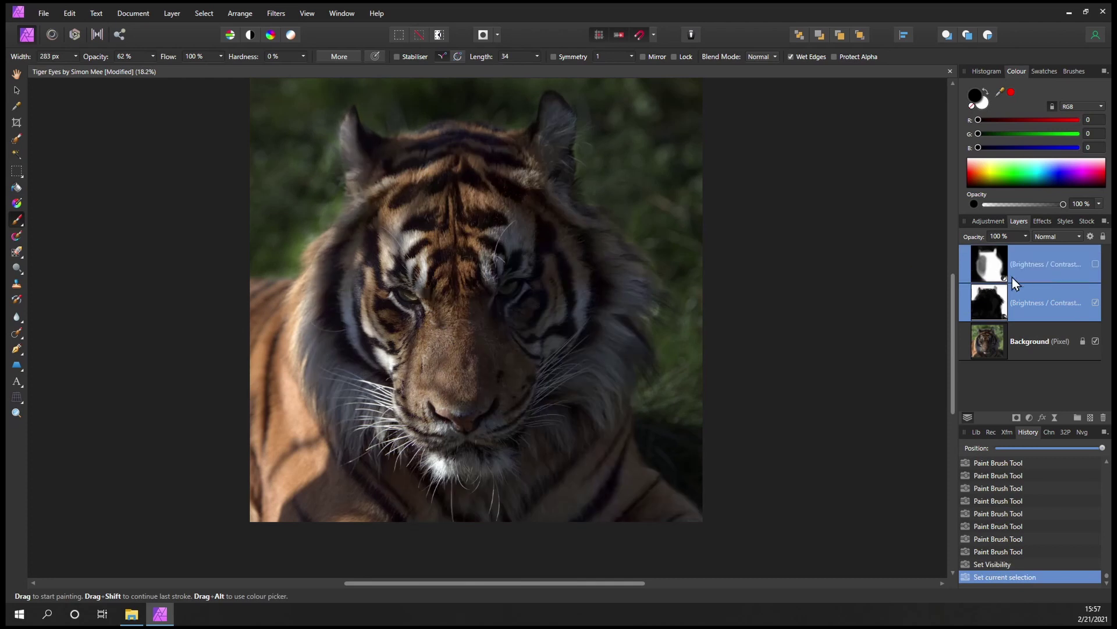
click(1096, 303)
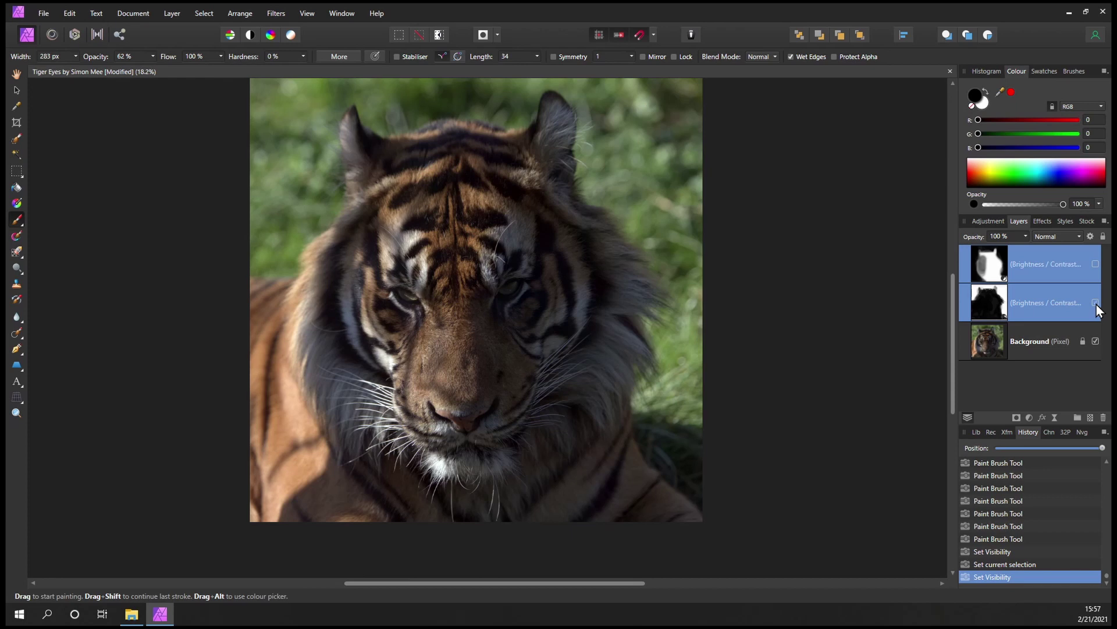
click(1096, 304)
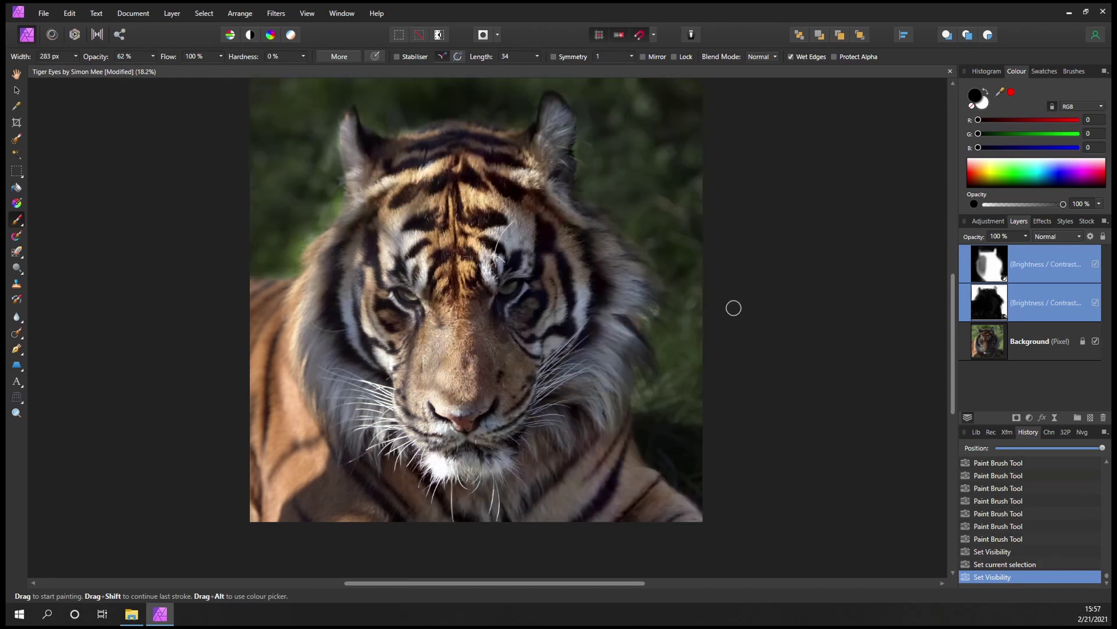
drag(734, 308, 729, 333)
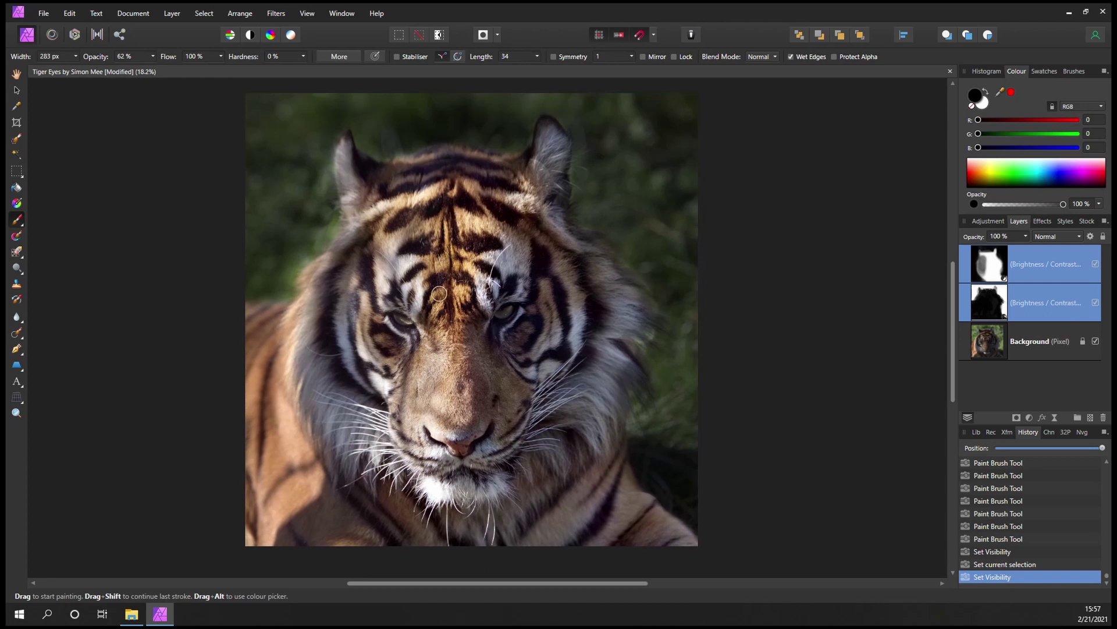
drag(439, 294, 477, 265)
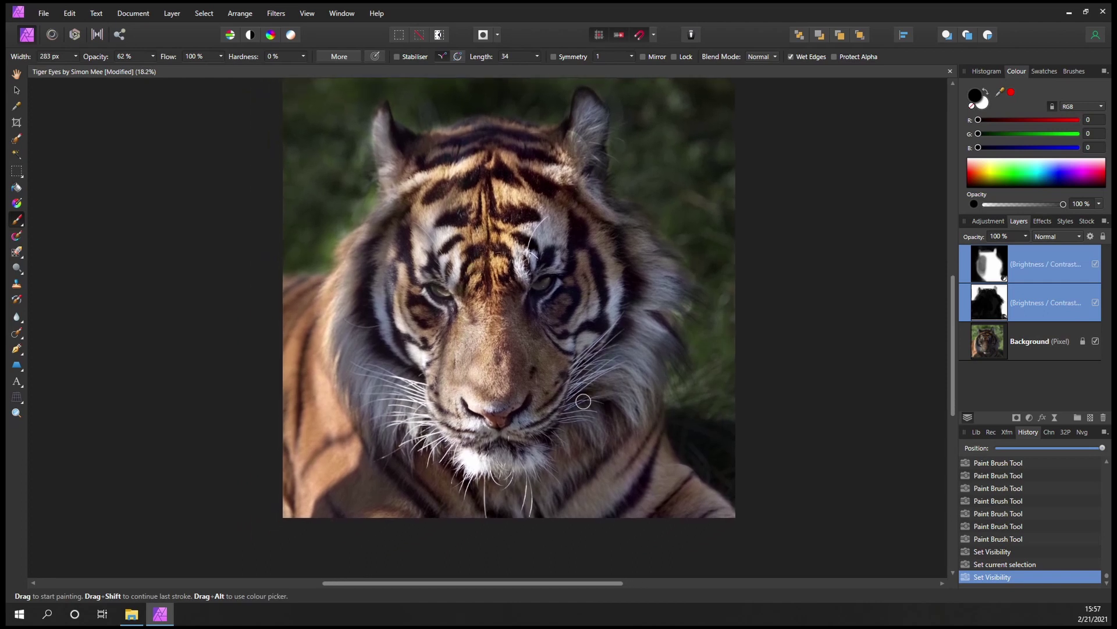
drag(456, 296, 454, 295)
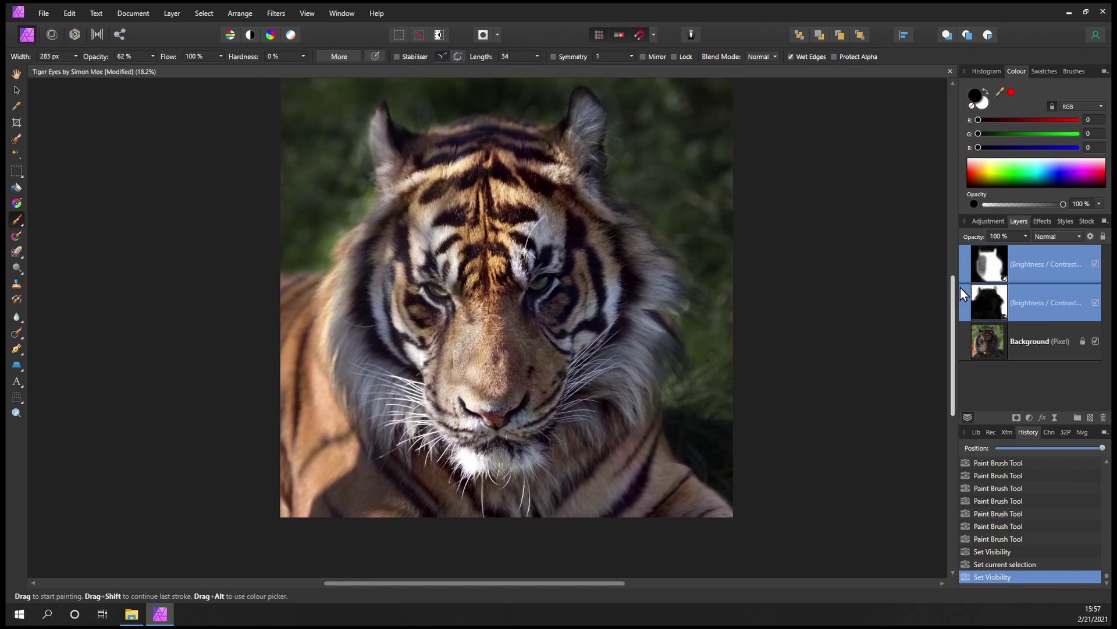
Step: Add a Levels adjustment directly above the Background layer and view the right-hand eye up close
click(990, 343)
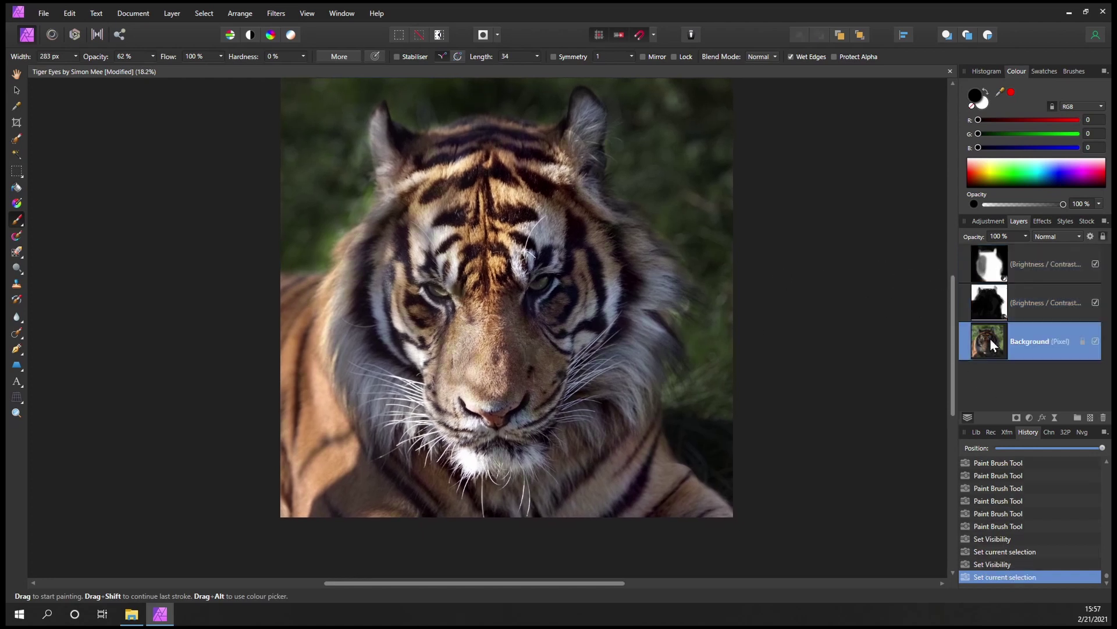
click(1029, 417)
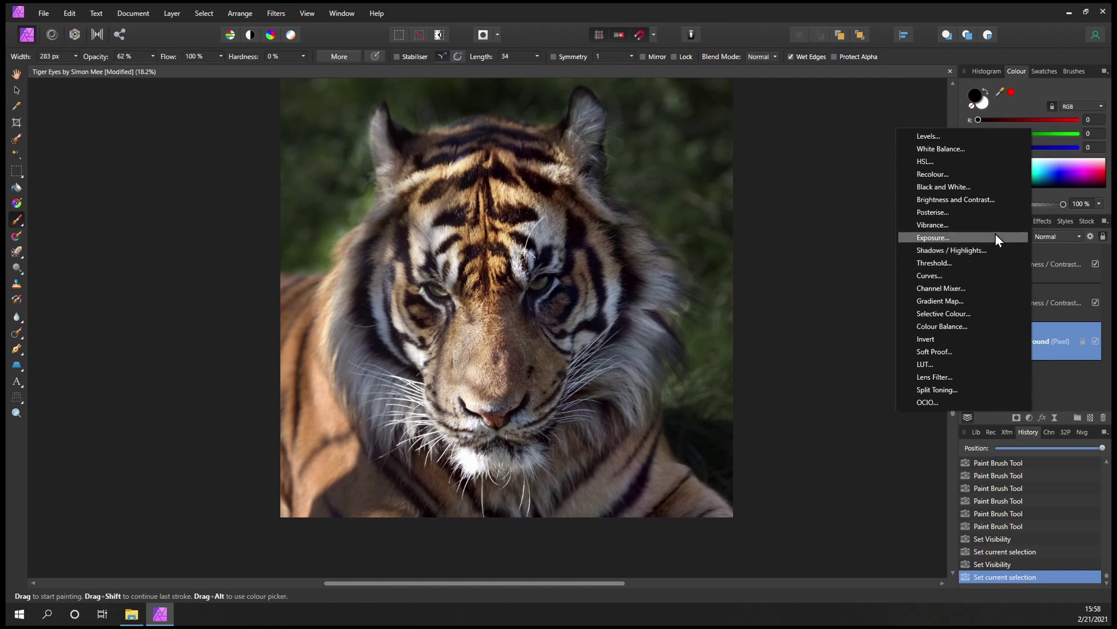
click(928, 135)
scroll(556, 310, up, 10)
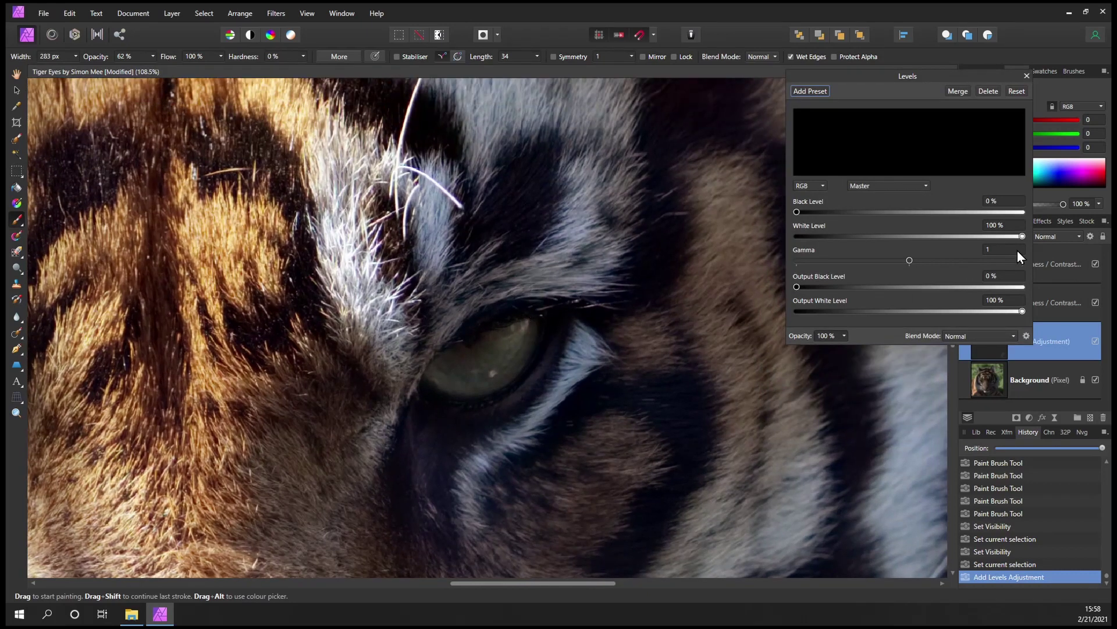
Step: Set the Levels white level to 62 % to brighten the eyes, keeping the black level at 0 %, and close the settings
drag(1022, 235, 957, 242)
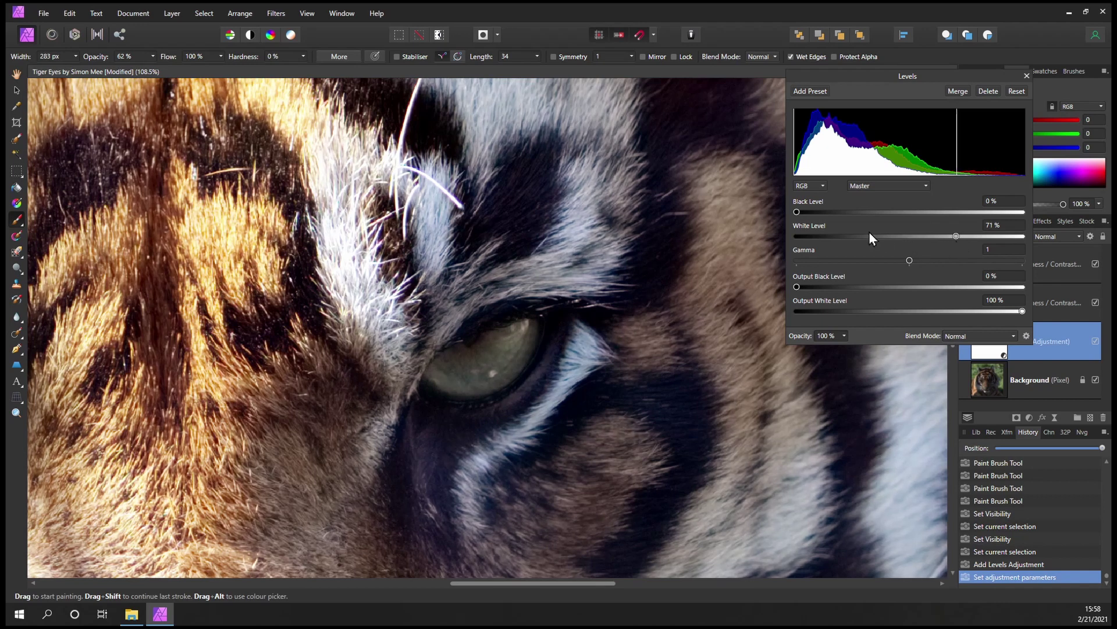
mouse_move(799, 212)
mouse_down()
mouse_move(812, 212)
mouse_move(788, 216)
mouse_up()
drag(953, 236, 937, 237)
scroll(630, 344, down, 6)
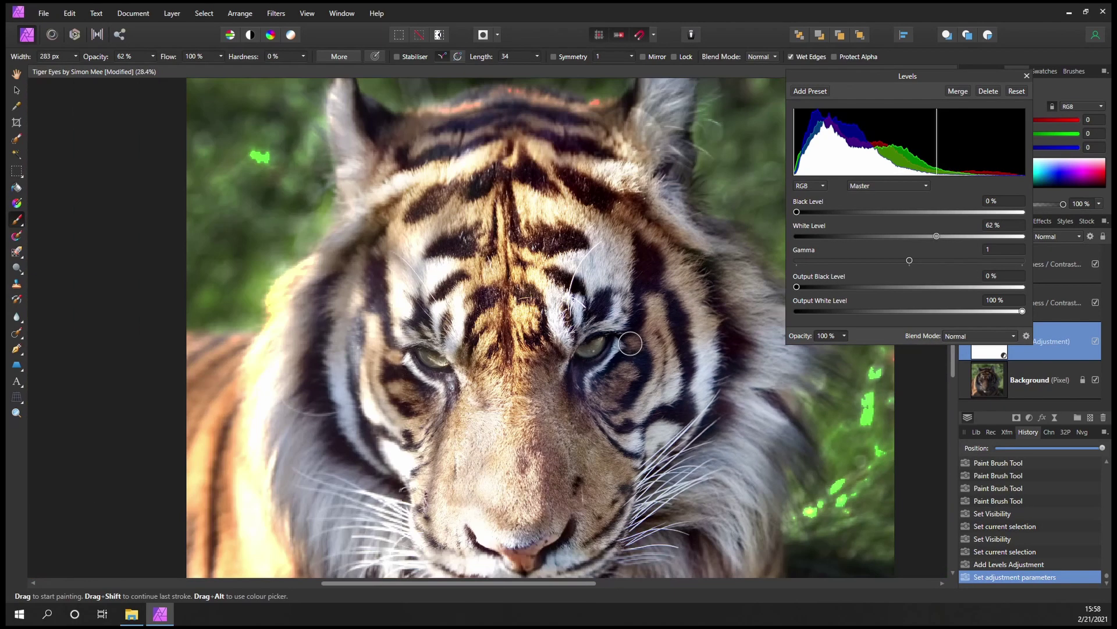
scroll(626, 369, up, 2)
scroll(626, 369, down, 1)
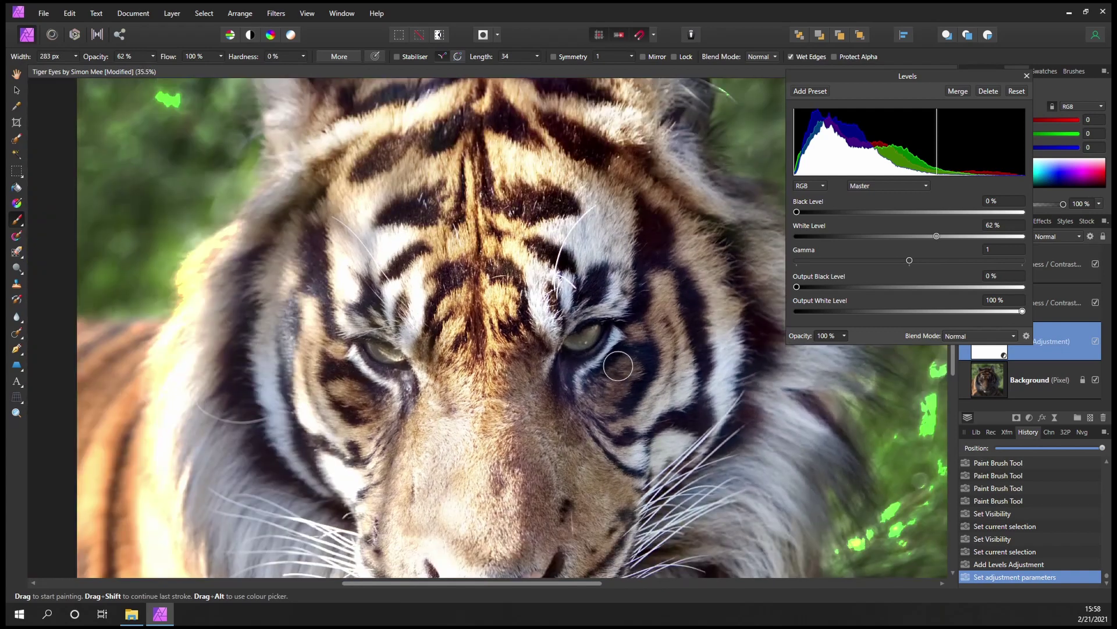
scroll(625, 369, down, 1)
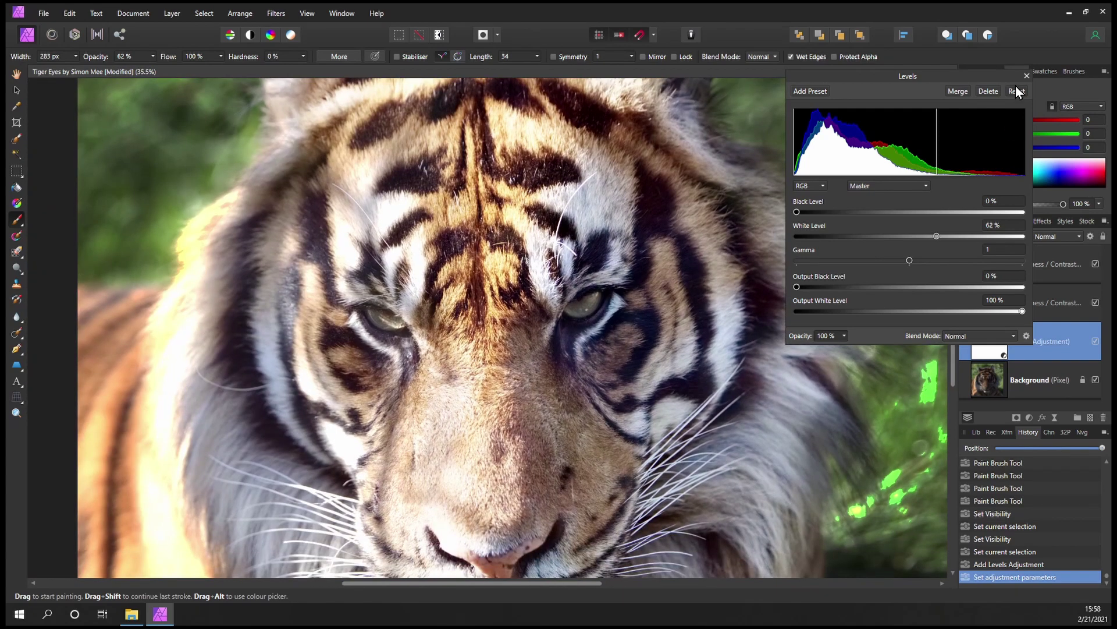
click(1026, 76)
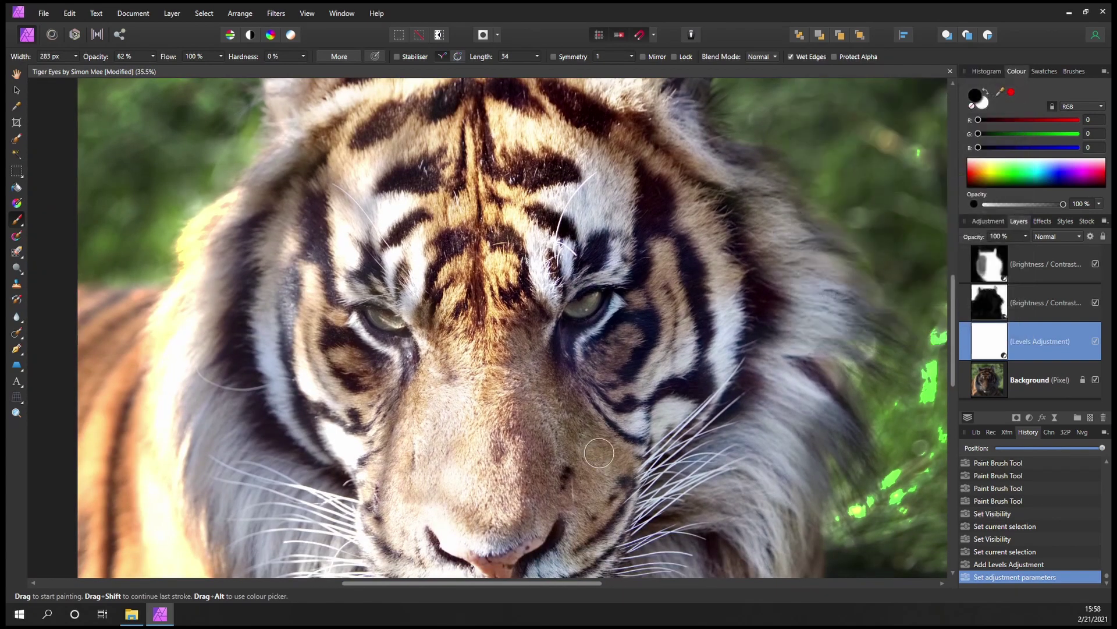
Step: Rename the Levels adjustment layer as Eye
scroll(626, 309, down, 3)
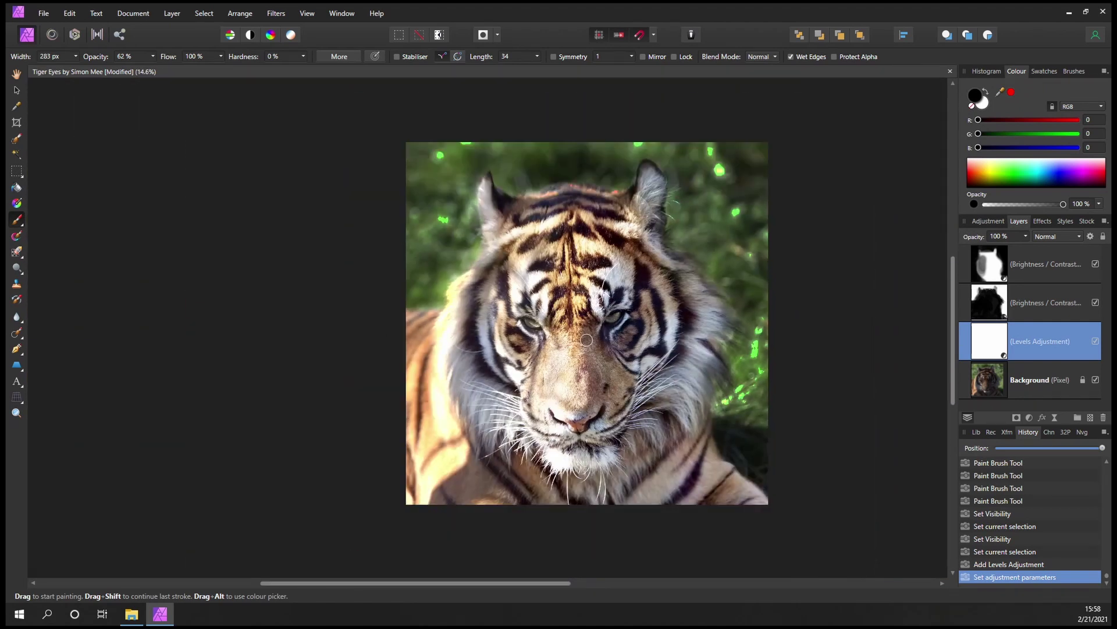
drag(586, 340, 512, 366)
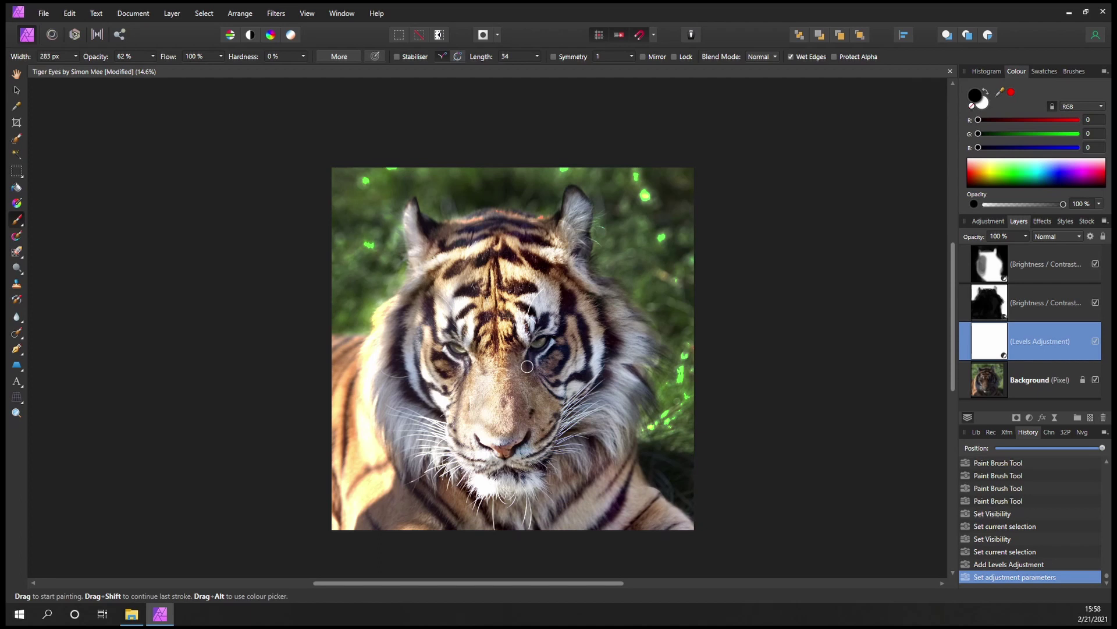
right_click(986, 343)
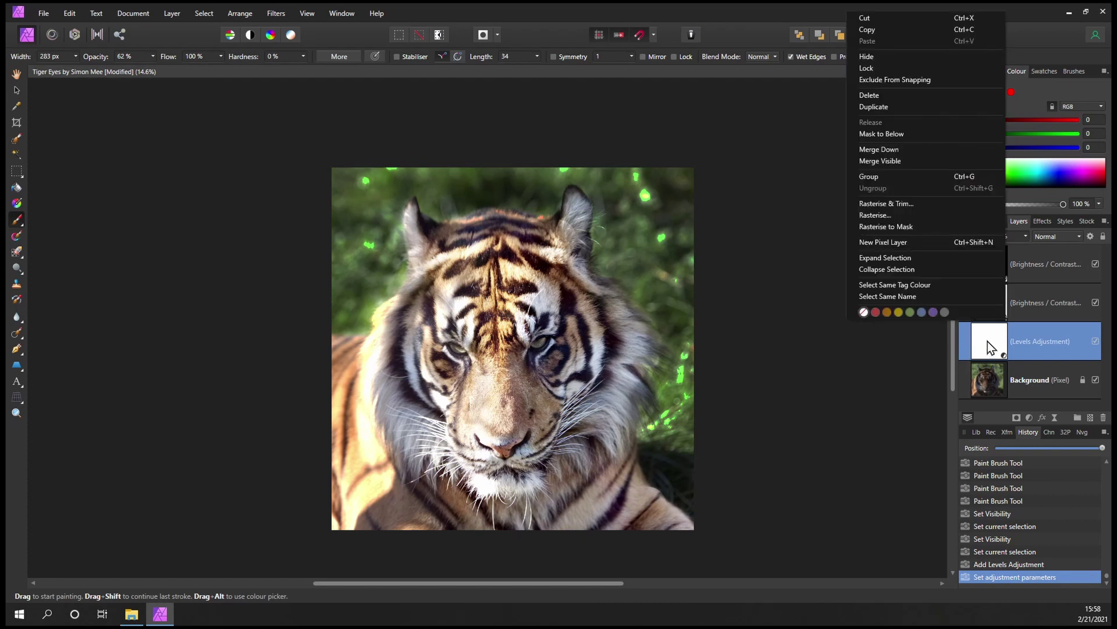
click(988, 341)
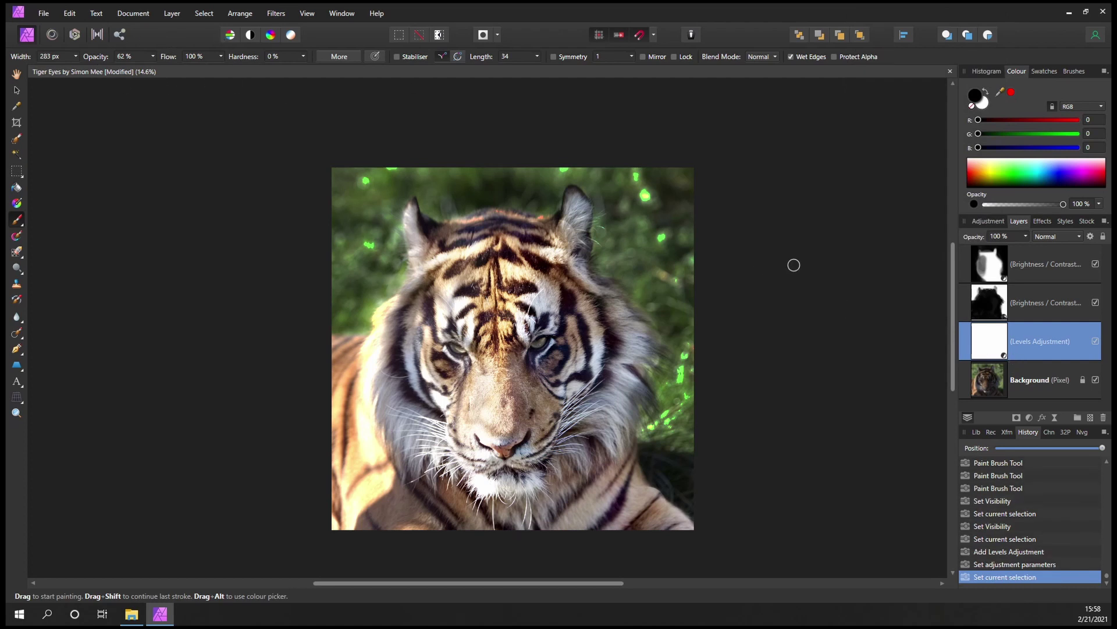
double_click(1025, 341)
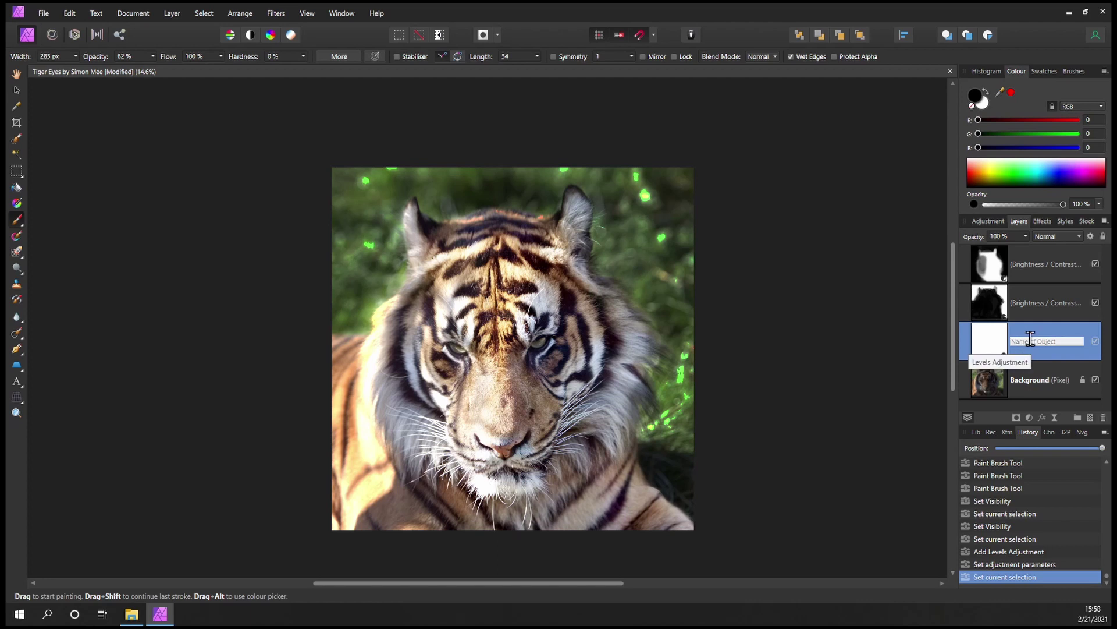
text(Eye)
key(Return)
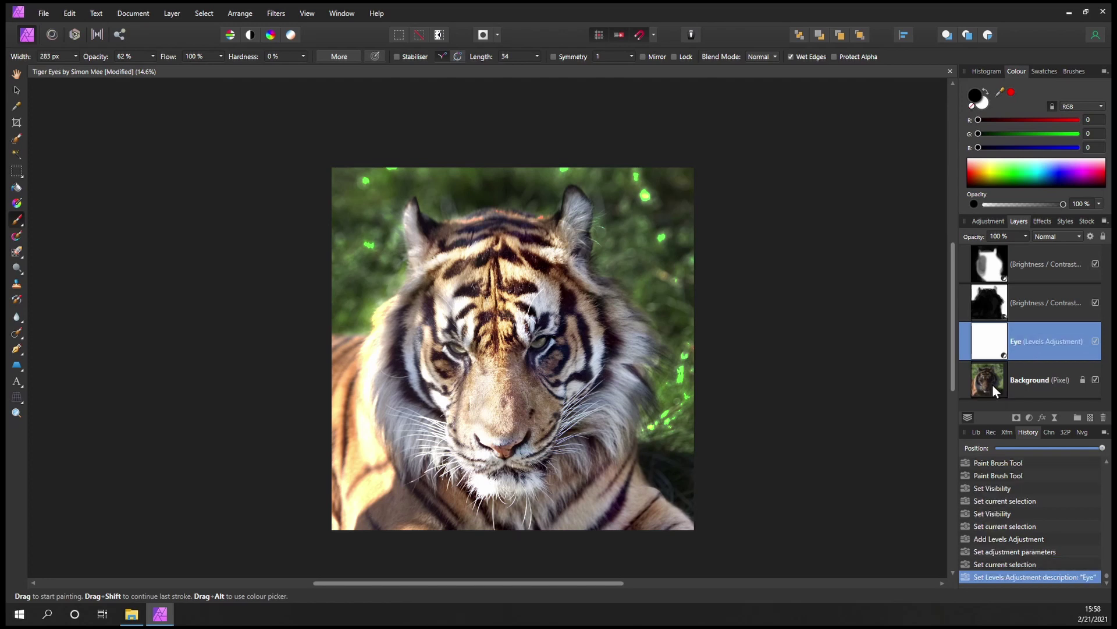
Step: Invert the Eye layer's mask to black and set the paint colour to white
click(993, 350)
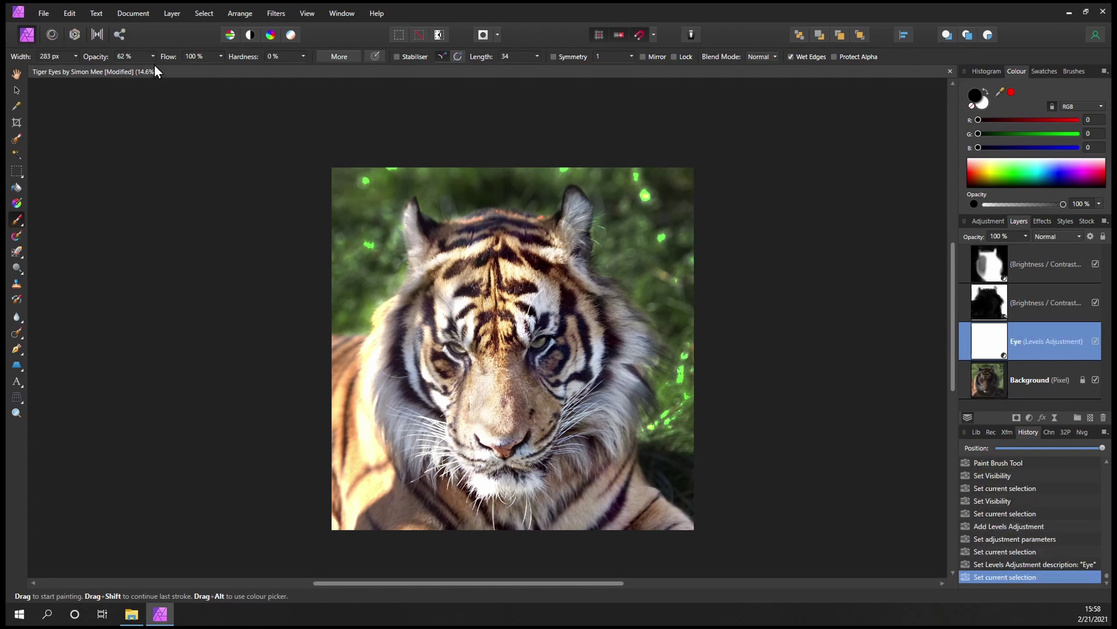
click(170, 13)
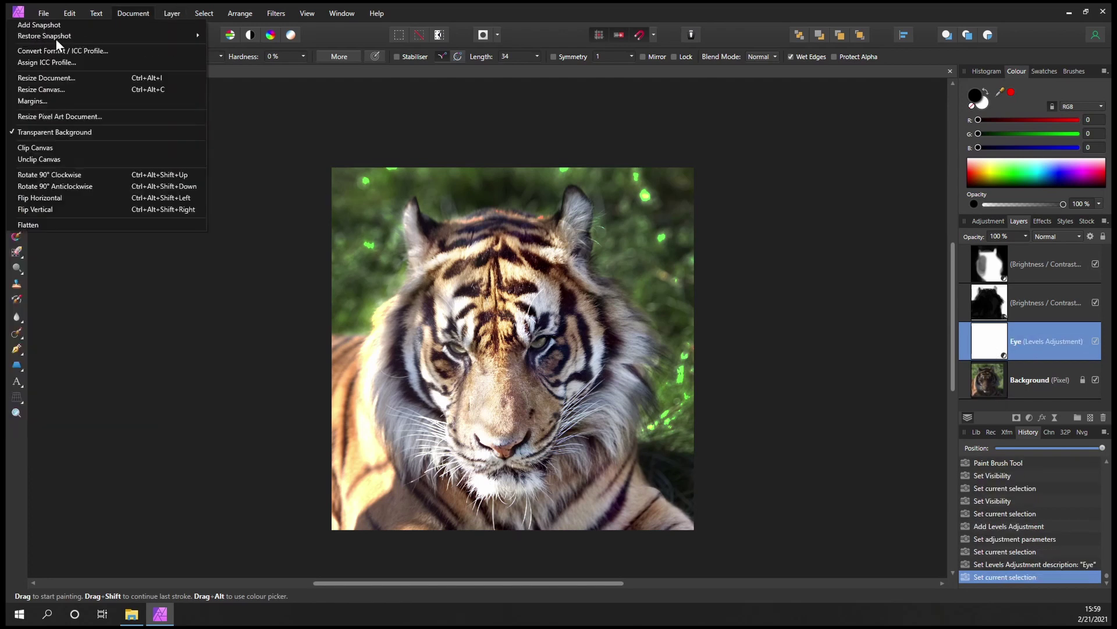
click(134, 12)
click(172, 13)
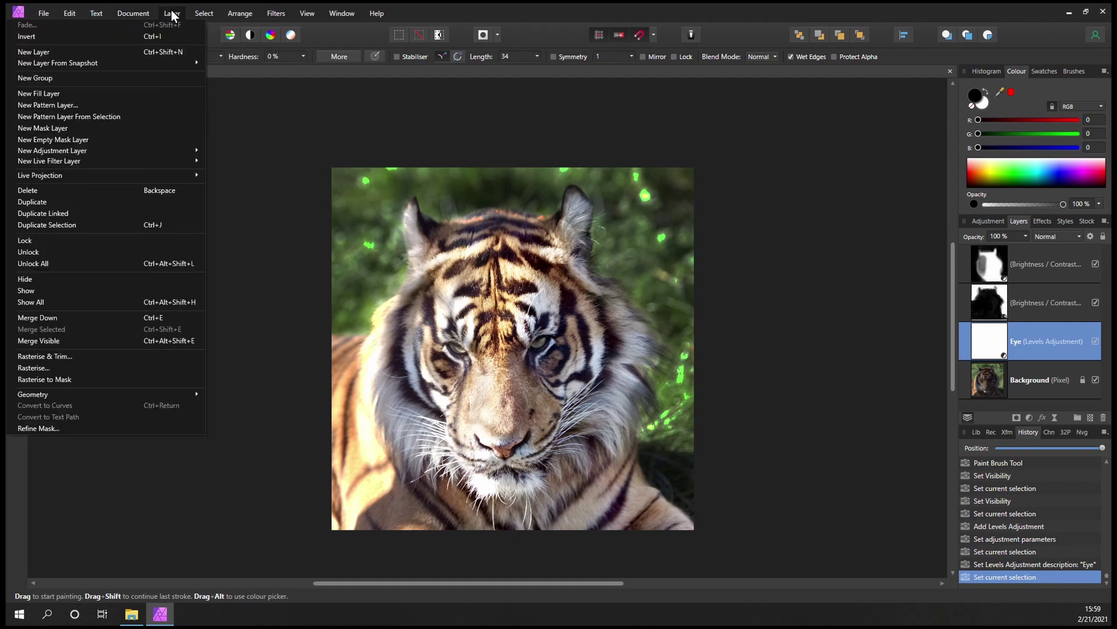
click(124, 38)
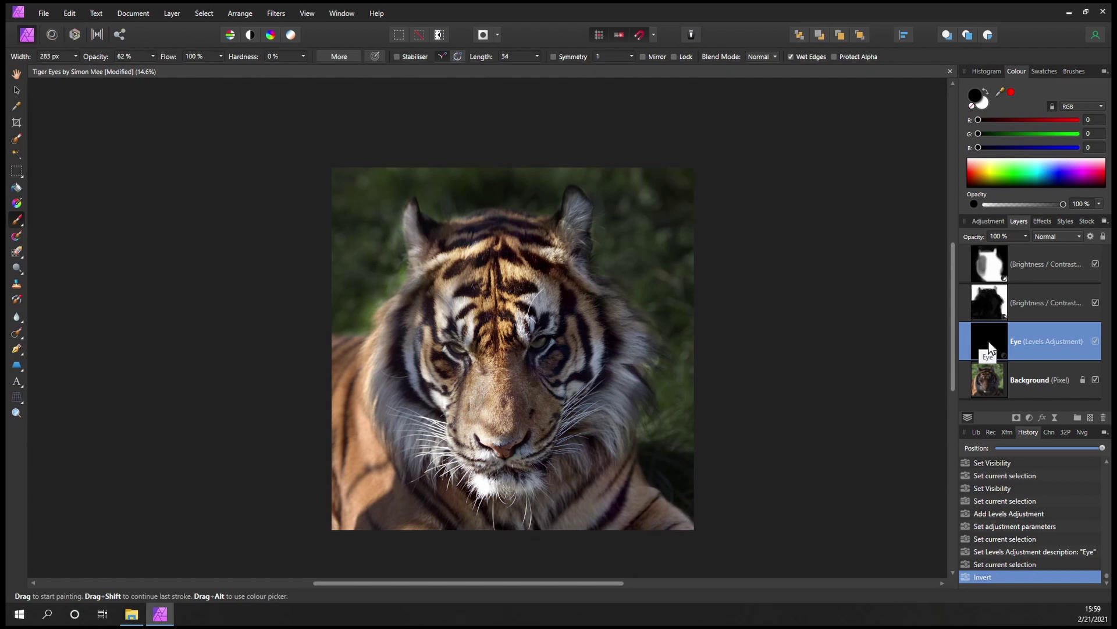
click(986, 103)
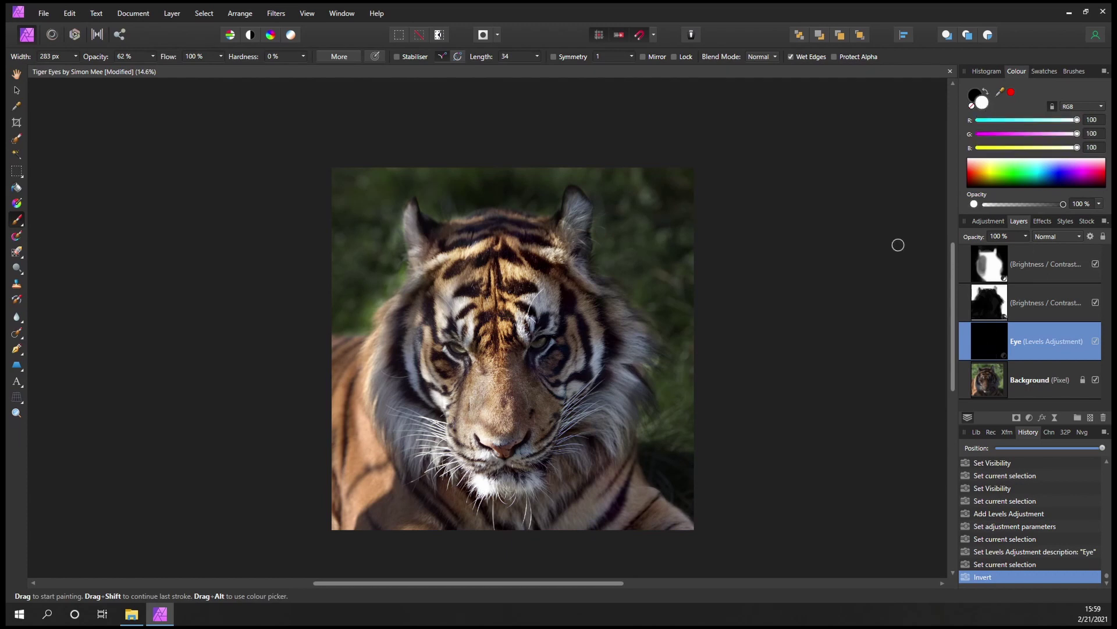
Step: Reduce the brush width to 106.7 px and paint white over the right-hand eye on the Eye layer's mask
scroll(530, 367, up, 5)
scroll(528, 356, up, 5)
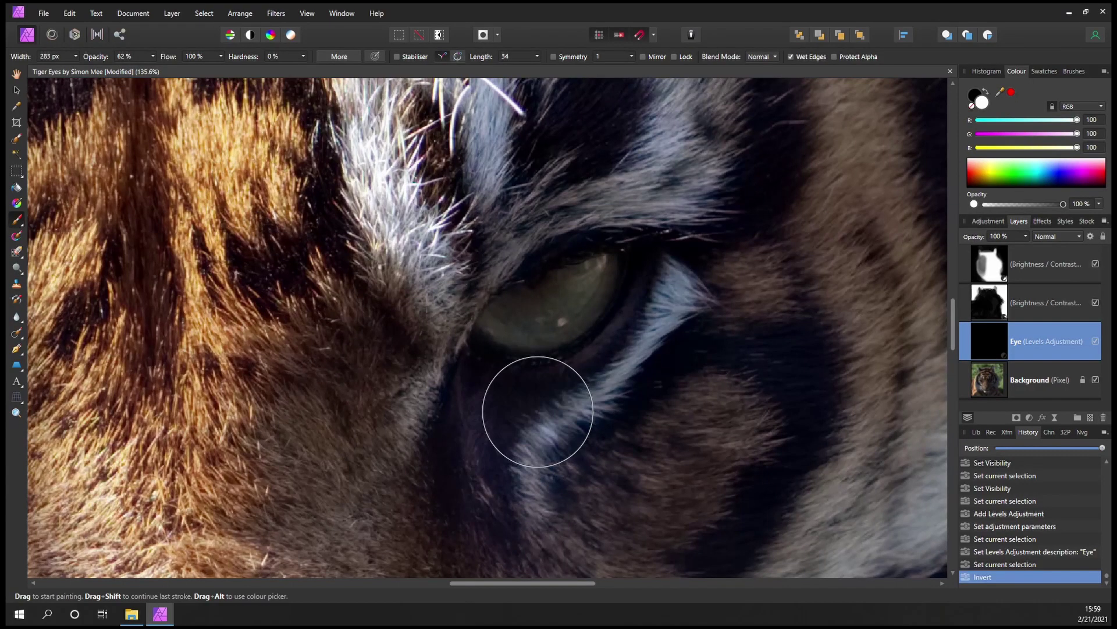
key(bracketleft)
key(bracketleft)
key(bracketleft)
key(bracketleft)
key(bracketleft)
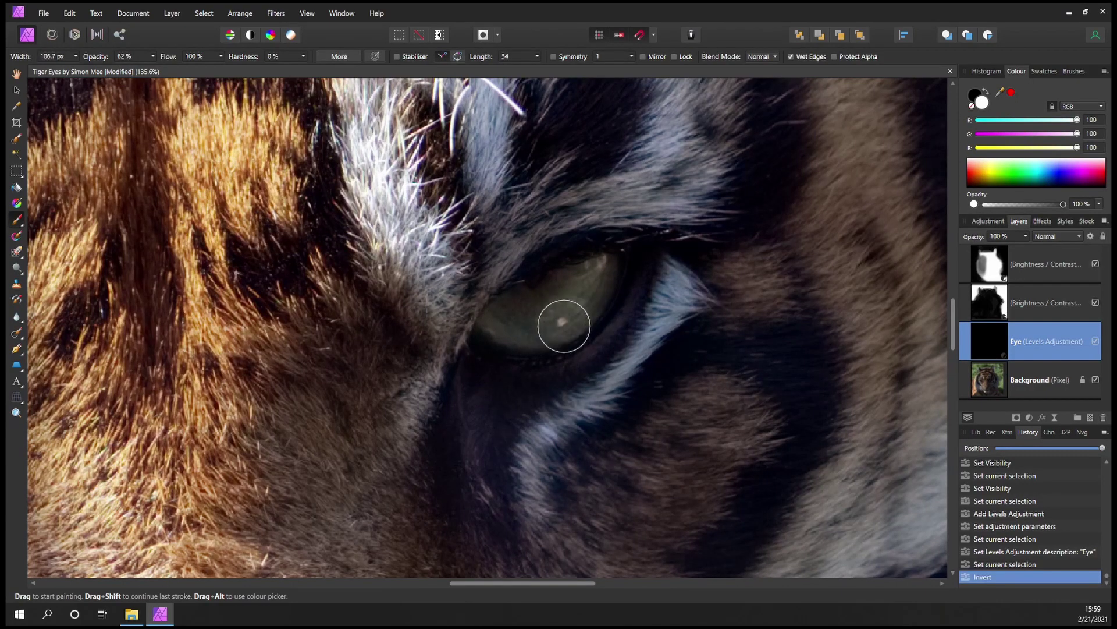
scroll(564, 324, up, 2)
mouse_move(589, 312)
mouse_down()
mouse_move(608, 277)
mouse_move(599, 281)
mouse_up()
mouse_move(511, 337)
mouse_down()
mouse_move(591, 302)
mouse_move(491, 339)
mouse_move(571, 320)
mouse_move(616, 269)
mouse_up()
mouse_move(610, 274)
mouse_down()
mouse_move(472, 327)
mouse_move(633, 277)
mouse_move(610, 280)
mouse_up()
mouse_move(605, 284)
mouse_down()
mouse_move(507, 350)
mouse_move(571, 334)
mouse_move(602, 297)
mouse_move(483, 337)
mouse_move(619, 276)
mouse_move(501, 321)
mouse_move(512, 317)
mouse_move(552, 351)
mouse_up()
Step: Paint white over the left-hand eye on the Eye layer's mask to reveal the Levels brightening there
scroll(454, 311, down, 5)
drag(133, 331, 650, 240)
scroll(491, 385, up, 1)
mouse_move(528, 262)
mouse_down()
mouse_move(482, 374)
mouse_move(466, 327)
mouse_move(544, 381)
mouse_move(452, 335)
mouse_move(571, 368)
mouse_move(476, 348)
mouse_move(457, 329)
mouse_up()
mouse_move(458, 329)
mouse_down()
mouse_move(536, 366)
mouse_move(444, 324)
mouse_move(536, 358)
mouse_move(477, 348)
mouse_move(459, 332)
mouse_move(524, 367)
mouse_up()
scroll(766, 369, down, 3)
scroll(766, 368, down, 4)
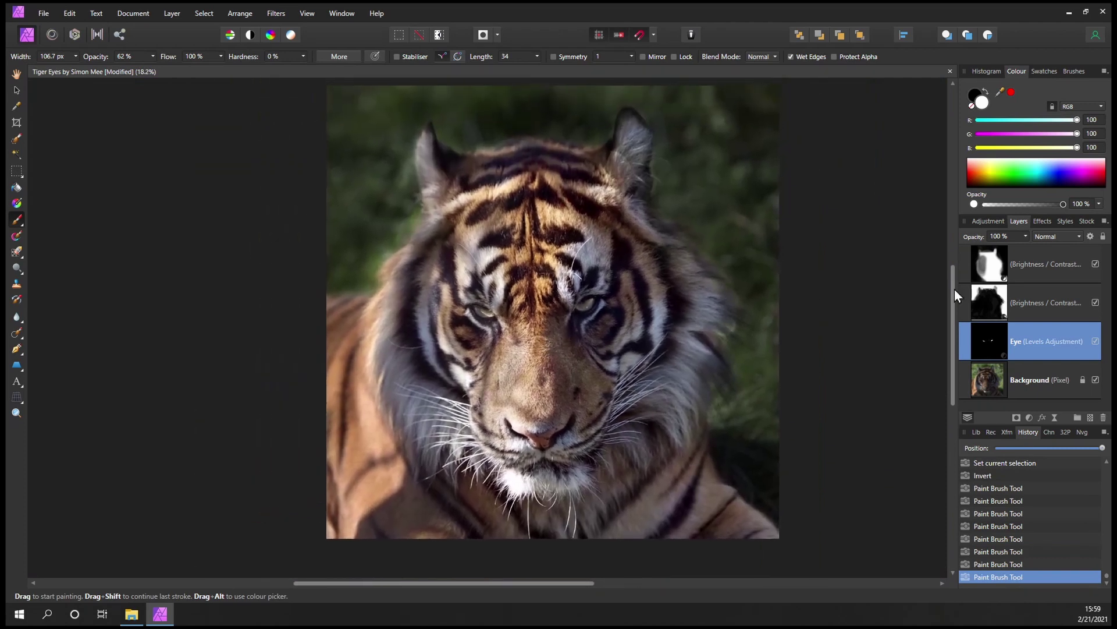
Step: Hide and show the Eye layer to compare the eyes with and without the Levels adjustment
click(1095, 341)
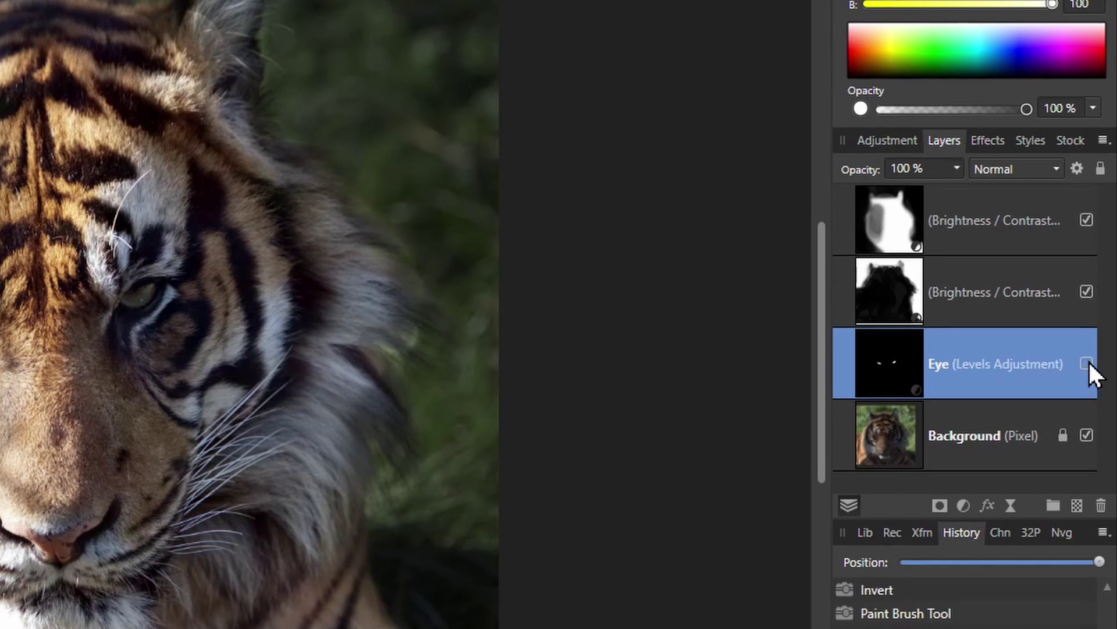
click(1087, 362)
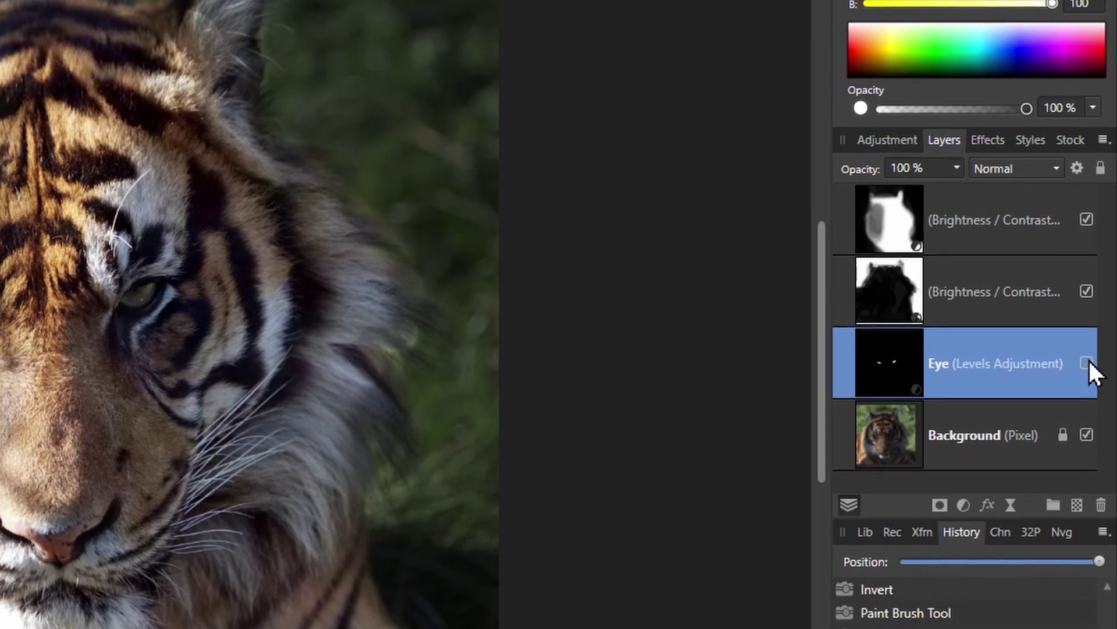
click(1087, 362)
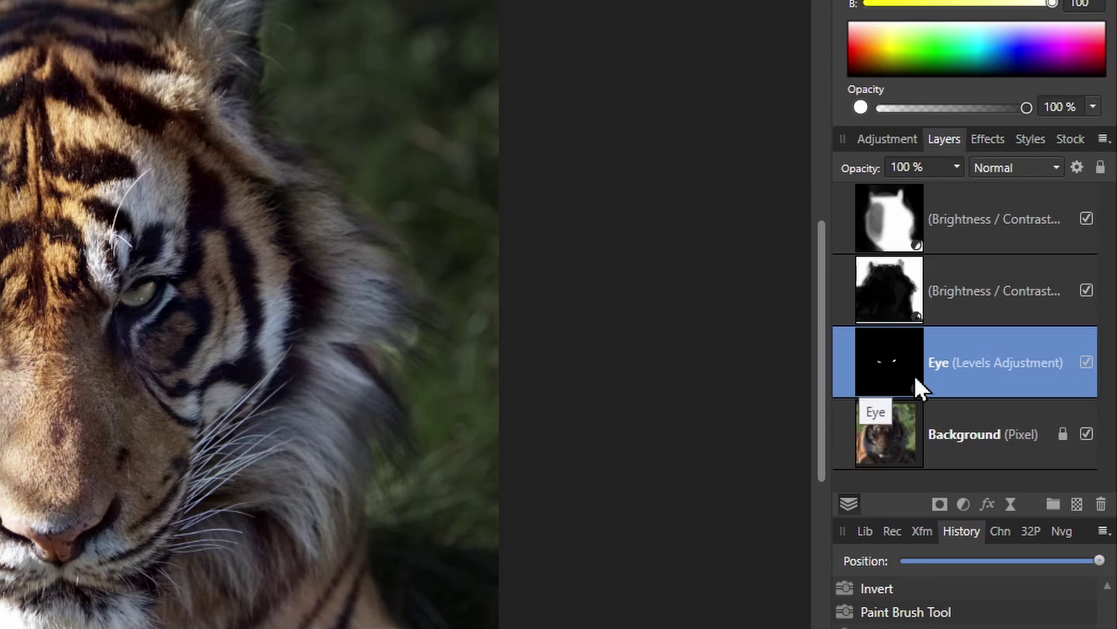
Step: Try different opacities for the Eye layer while checking the right-hand eye, and set the layer's opacity to 69 %
click(957, 166)
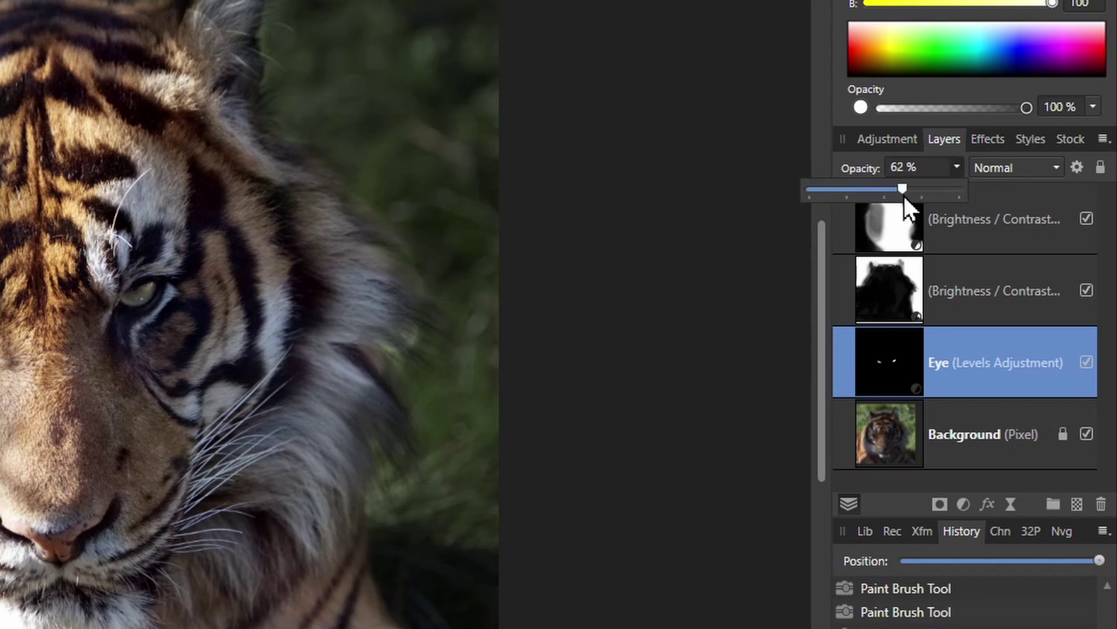
drag(904, 196, 981, 194)
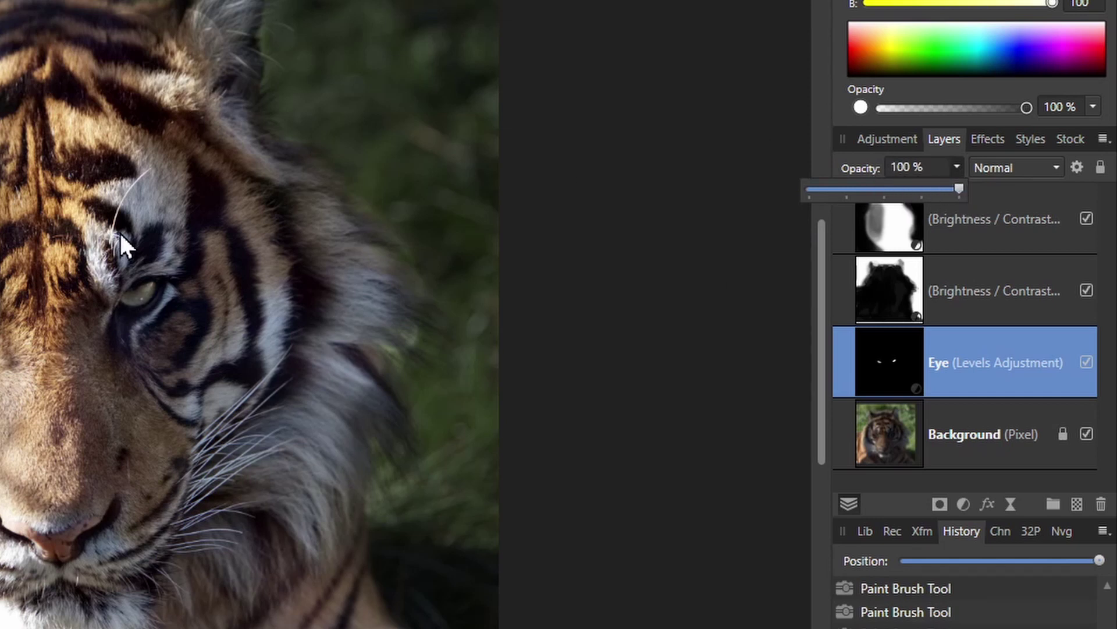
scroll(120, 232, up, 5)
drag(120, 229, 0, 113)
scroll(0, 130, up, 2)
scroll(0, 130, down, 1)
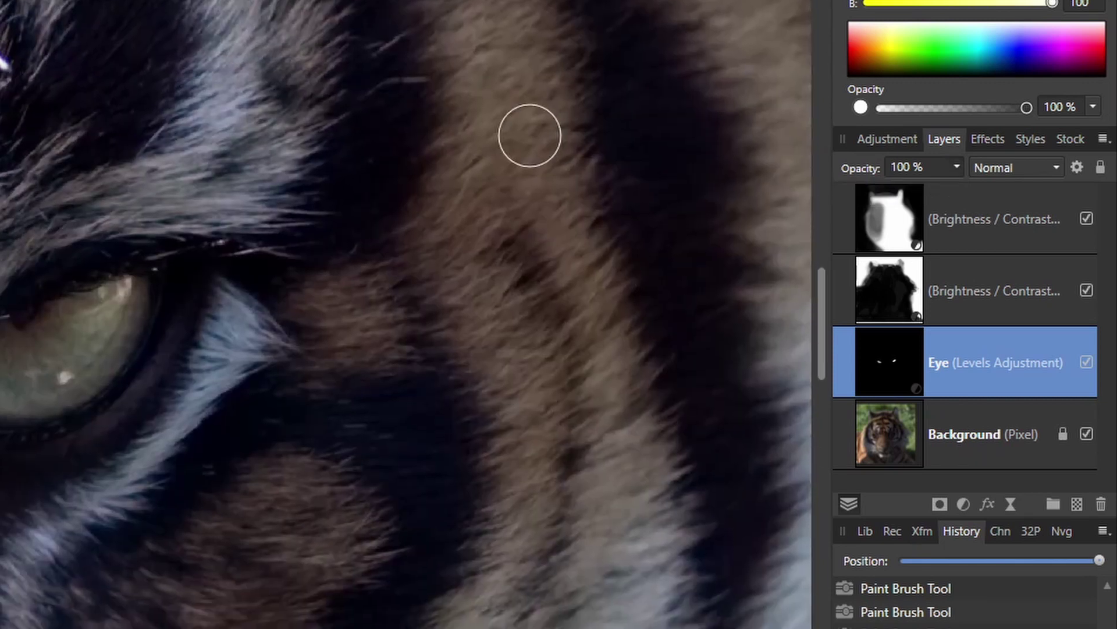
mouse_move(888, 164)
mouse_down()
mouse_move(618, 180)
mouse_move(899, 167)
mouse_up()
scroll(364, 394, down, 5)
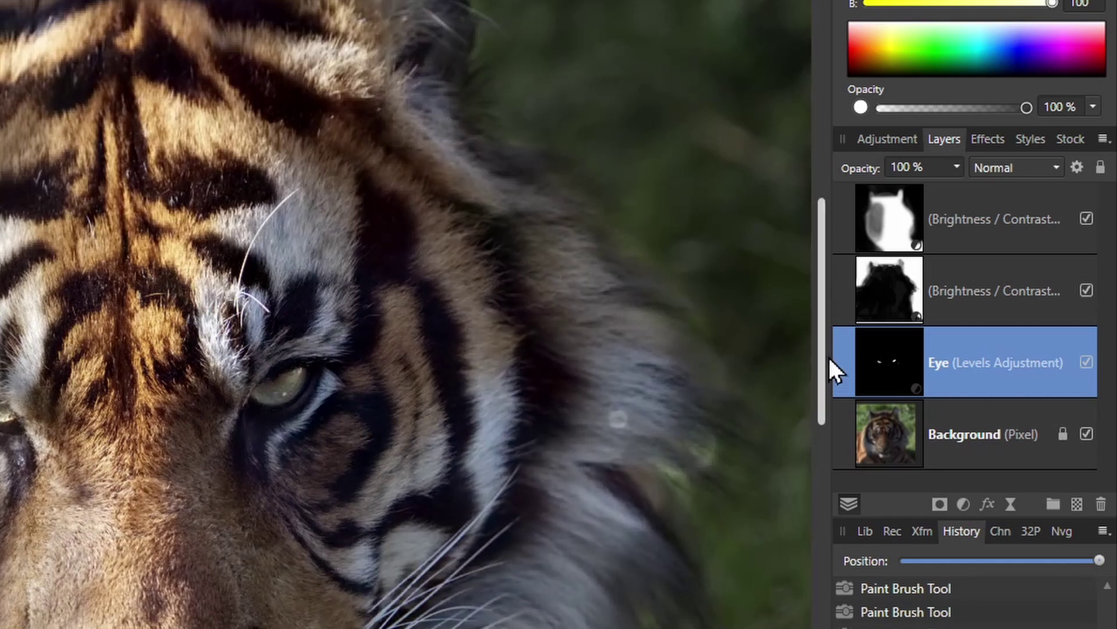
drag(868, 168, 836, 168)
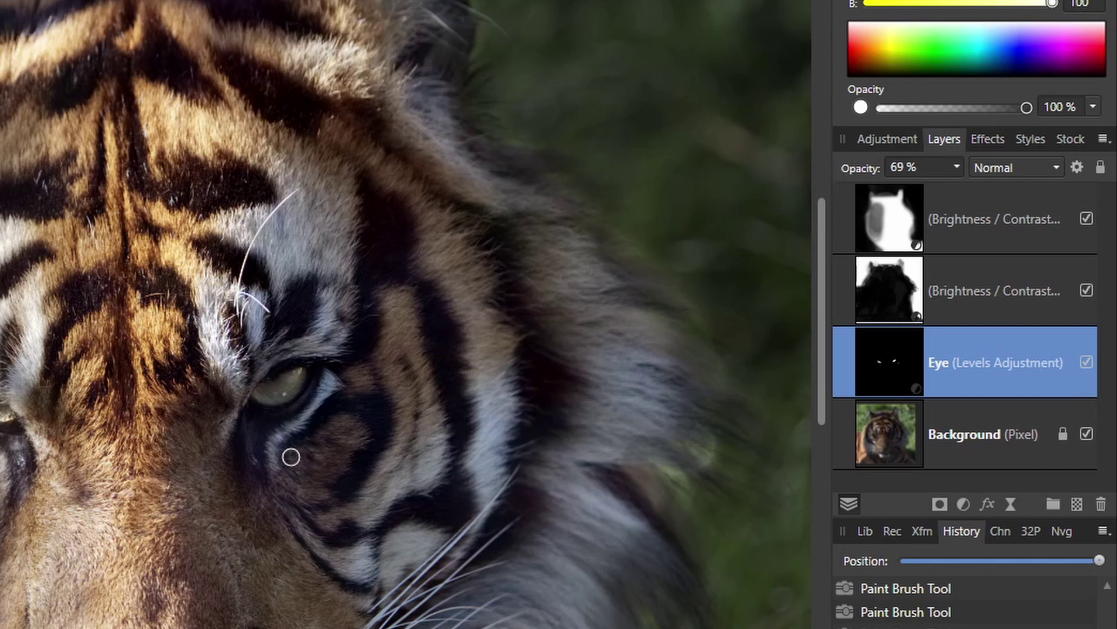
scroll(188, 443, down, 2)
drag(188, 443, 25, 387)
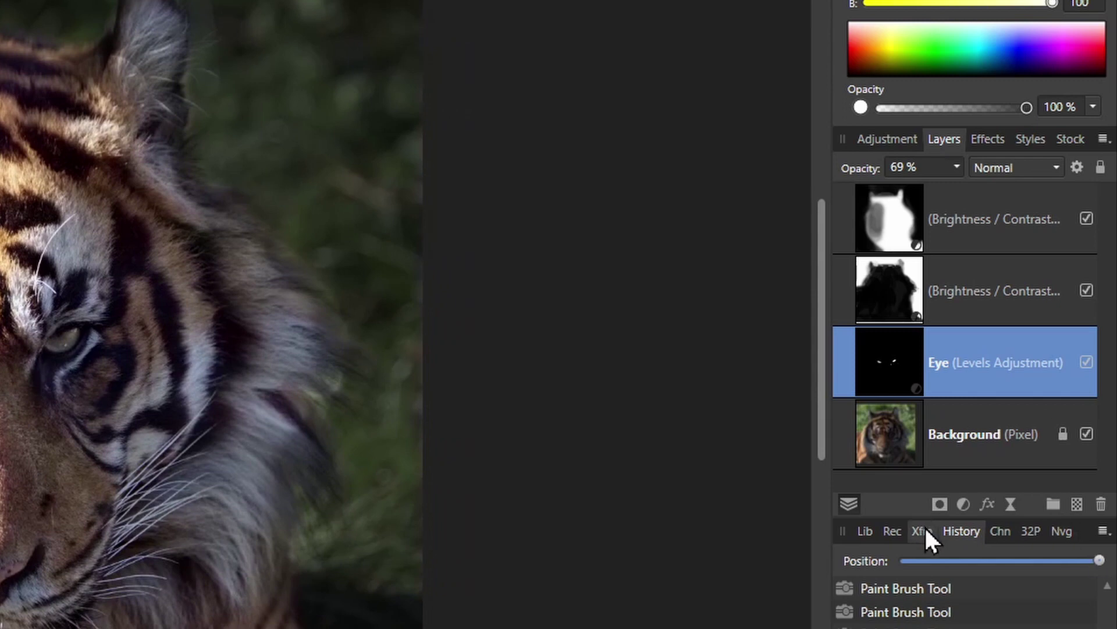